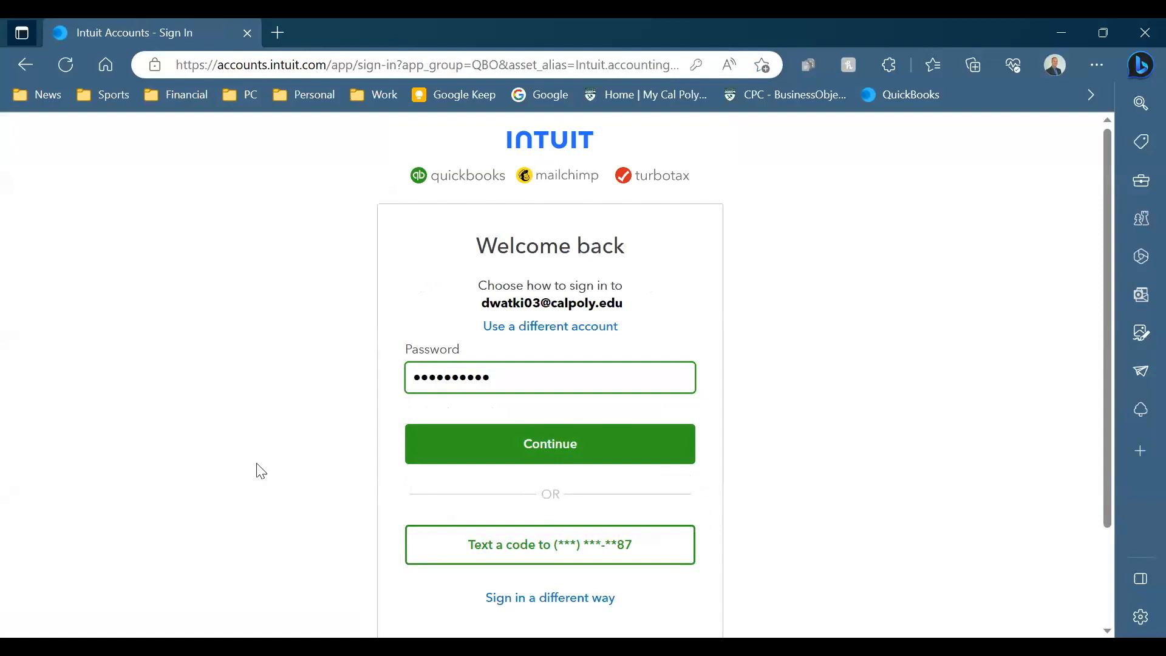
- Sign in by entering the account password again, checking it, and permanently dismissing the Dashlane login prompt
click(516, 457)
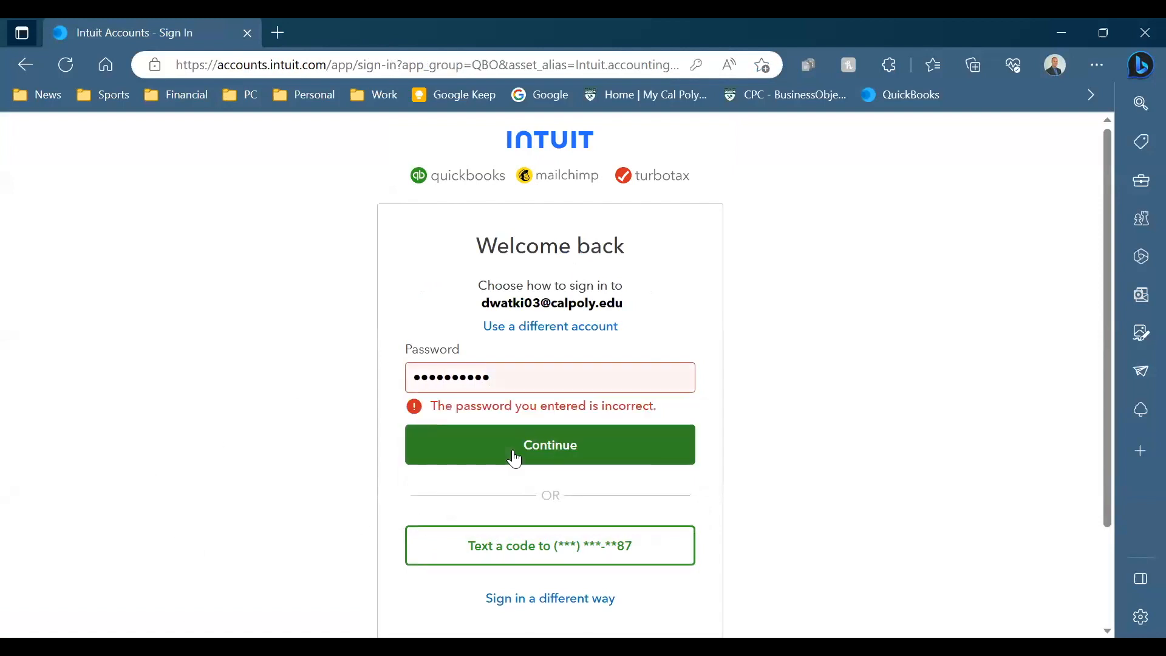
double_click(526, 378)
key(BackSpace)
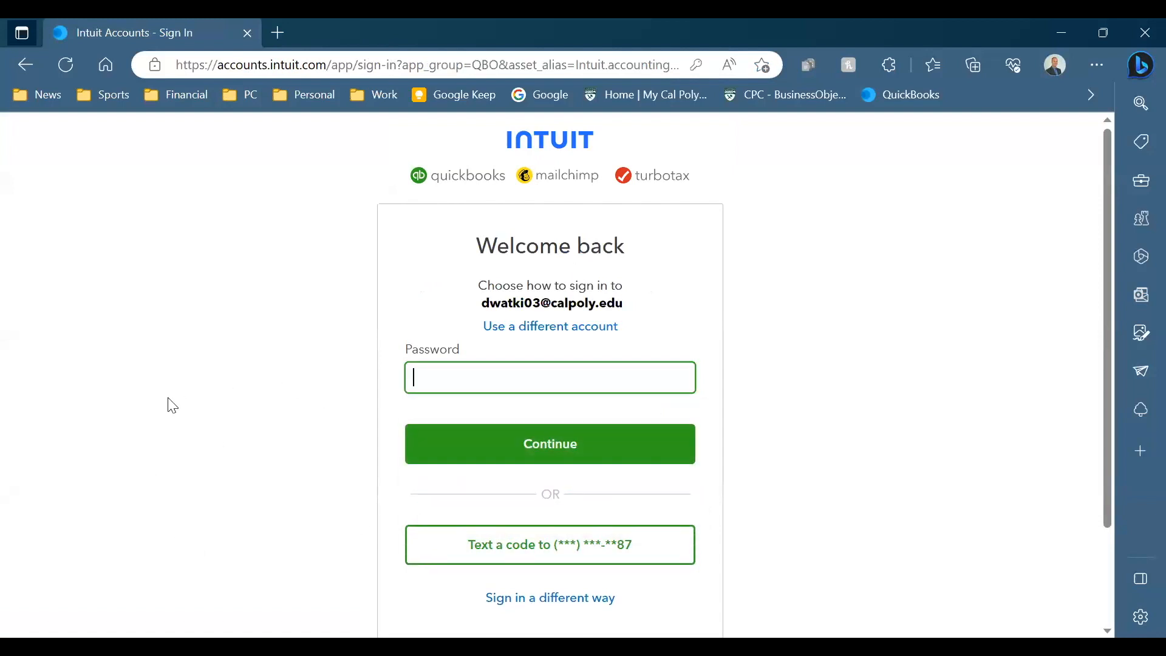
text(••••••••••)
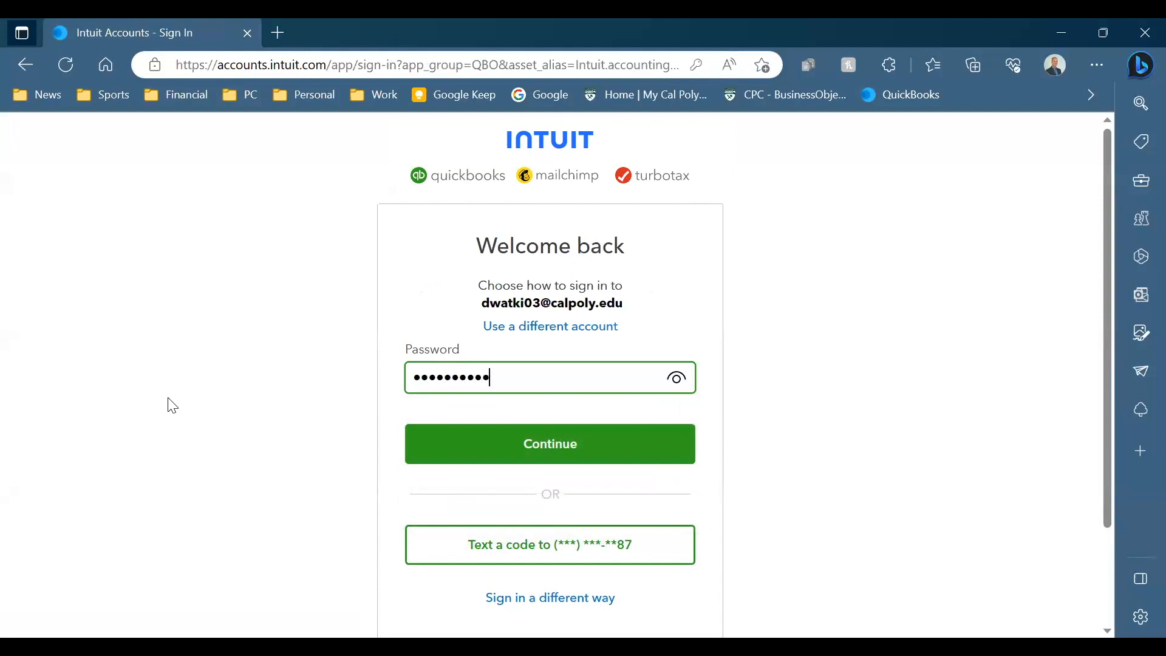
click(678, 383)
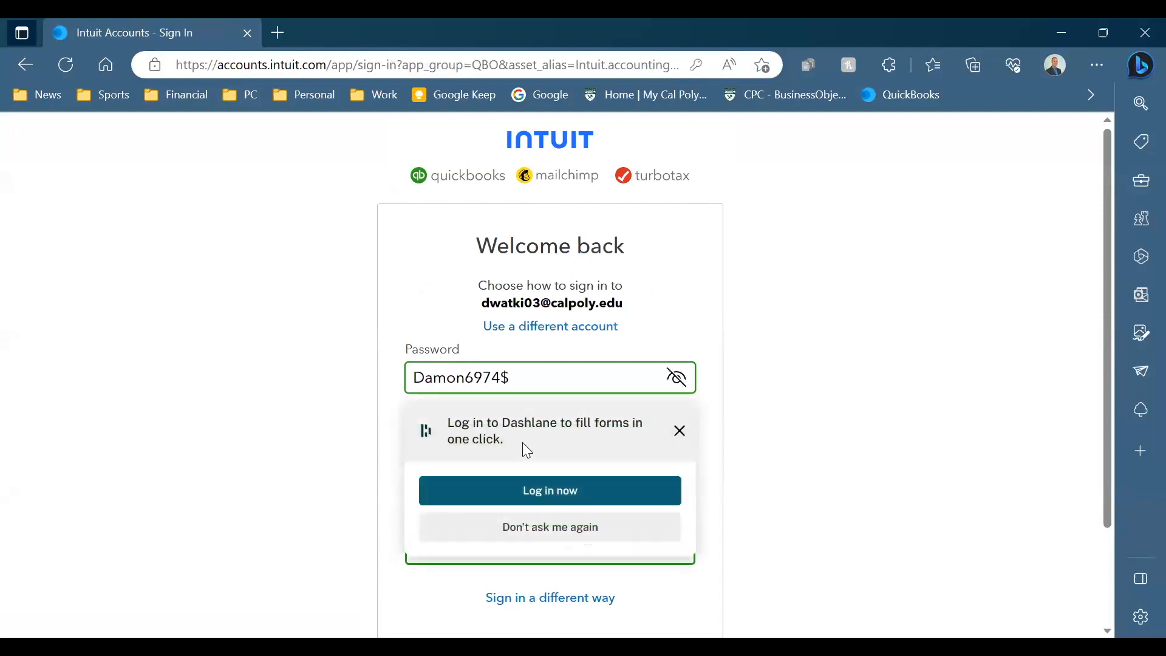
click(562, 534)
double_click(561, 534)
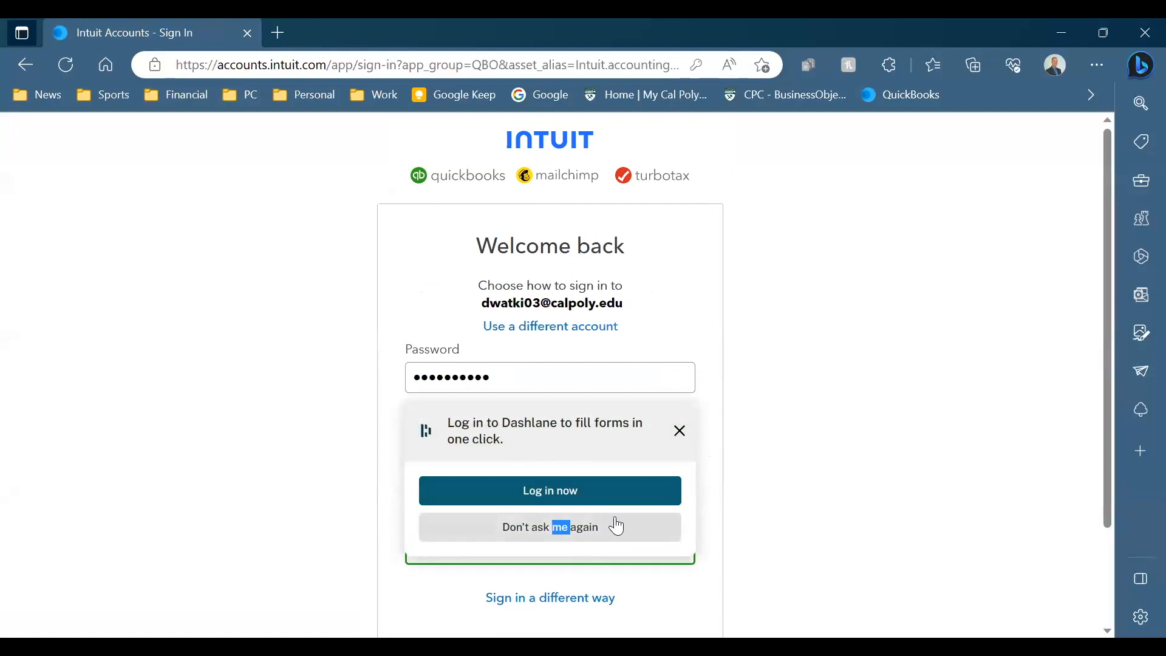
click(594, 528)
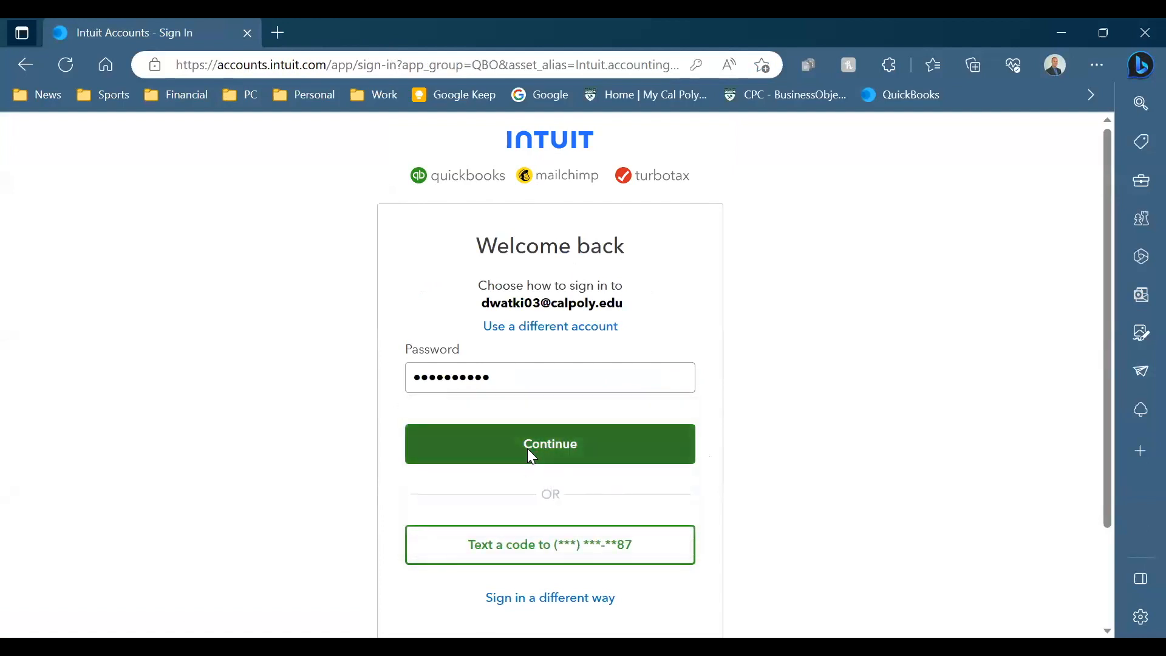
click(528, 448)
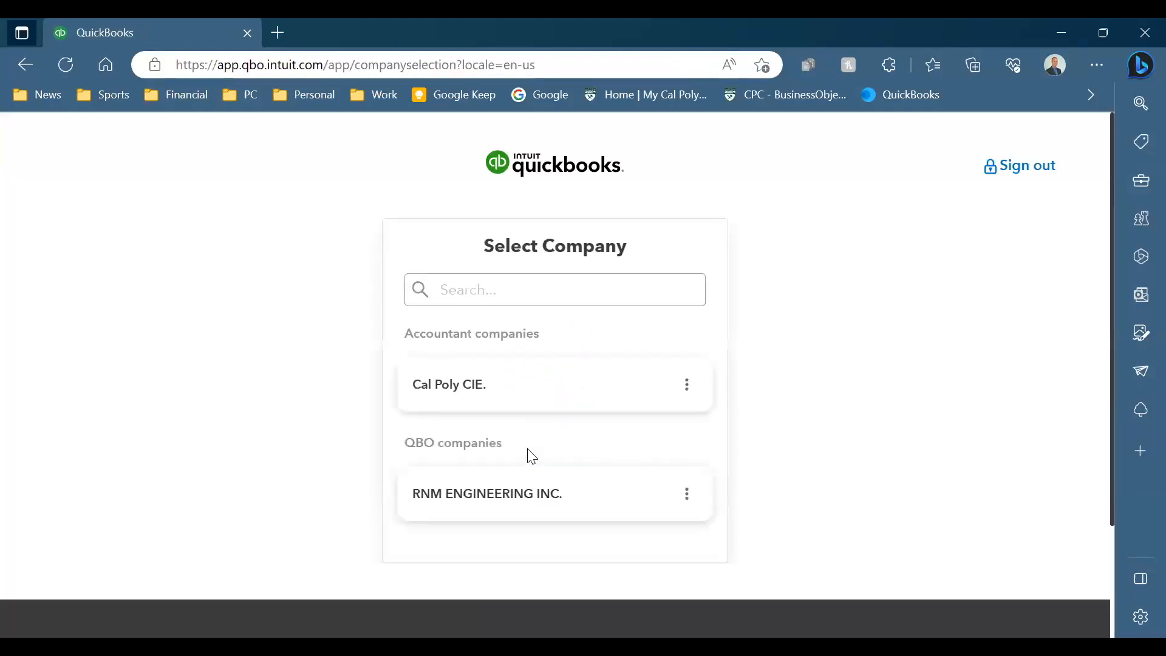
- Choose the RNM ENGINEERING INC. company and close its Account and Settings page
click(503, 494)
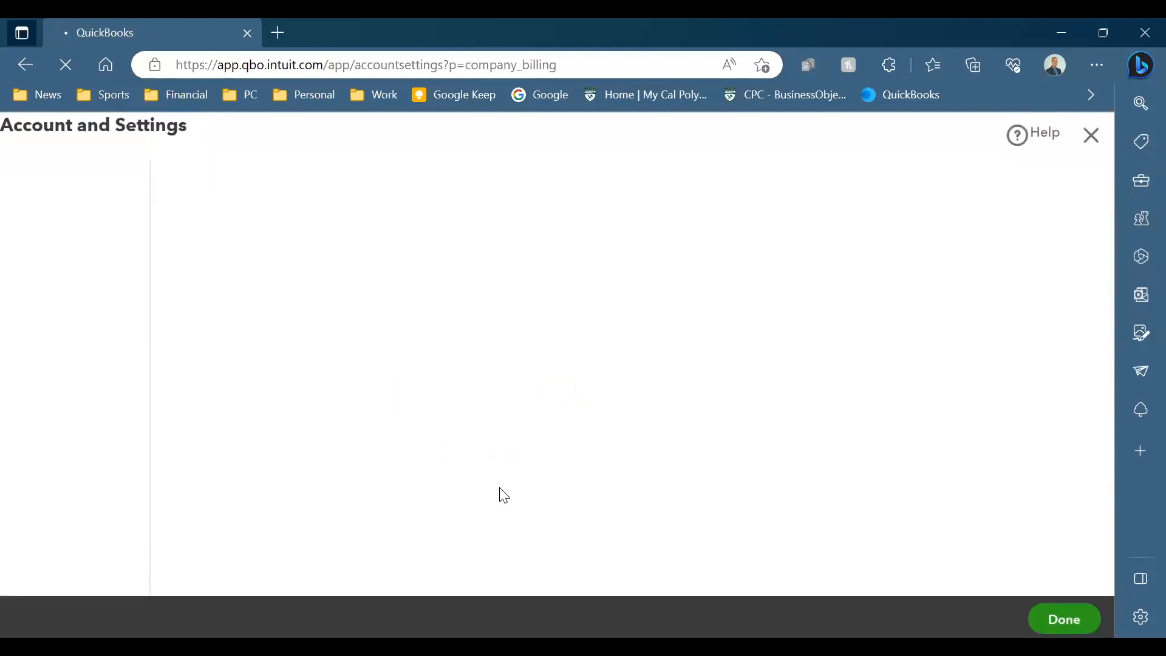
click(1060, 614)
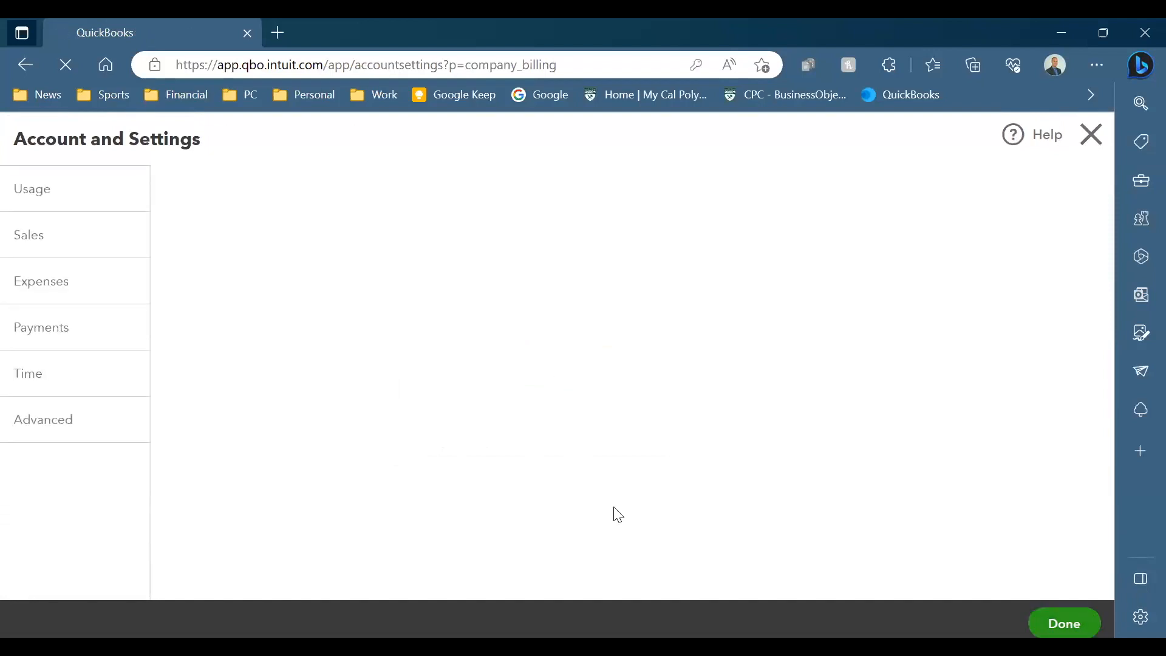
click(1049, 626)
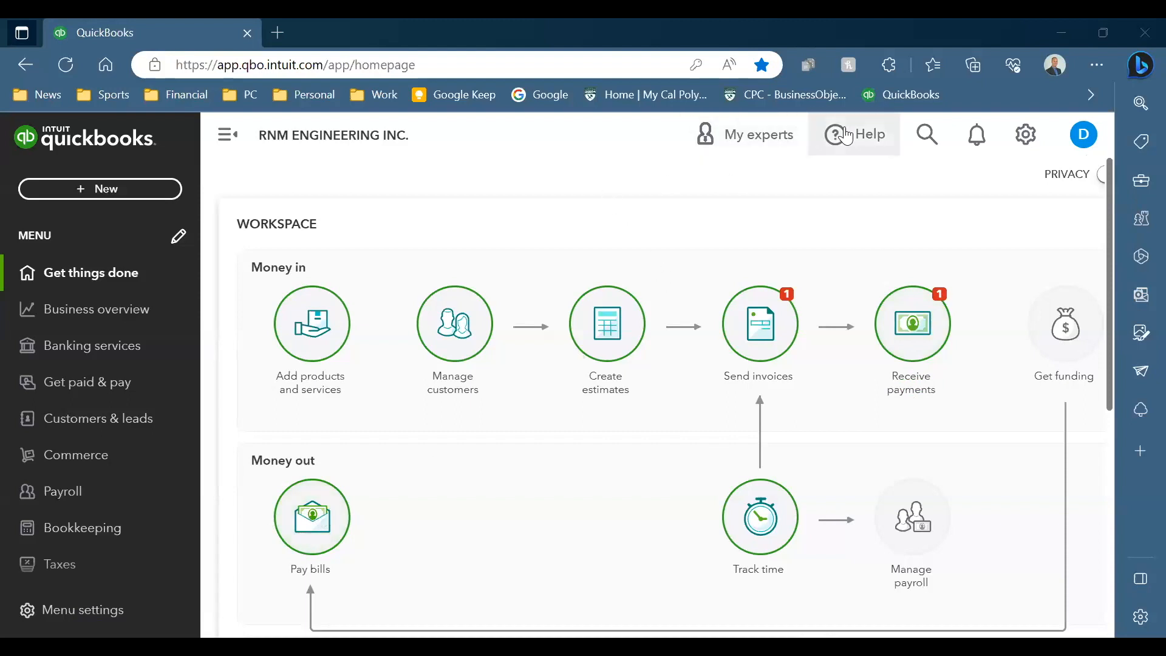
- Search for "chart" and open the Chart of Accounts
click(912, 152)
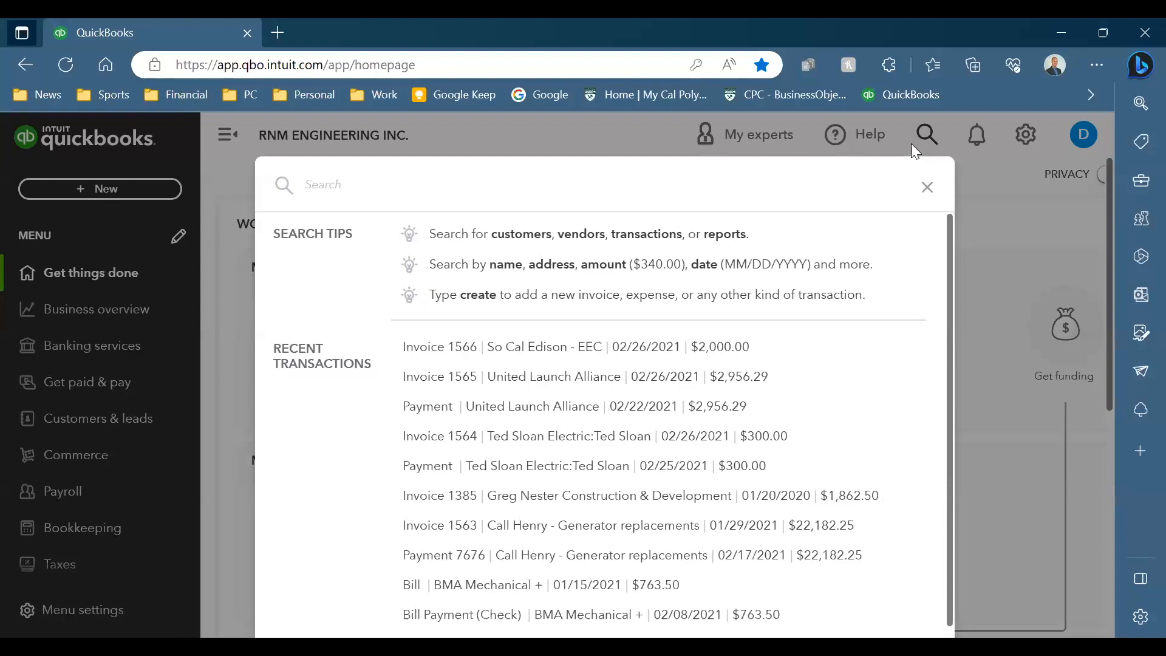
text(chart)
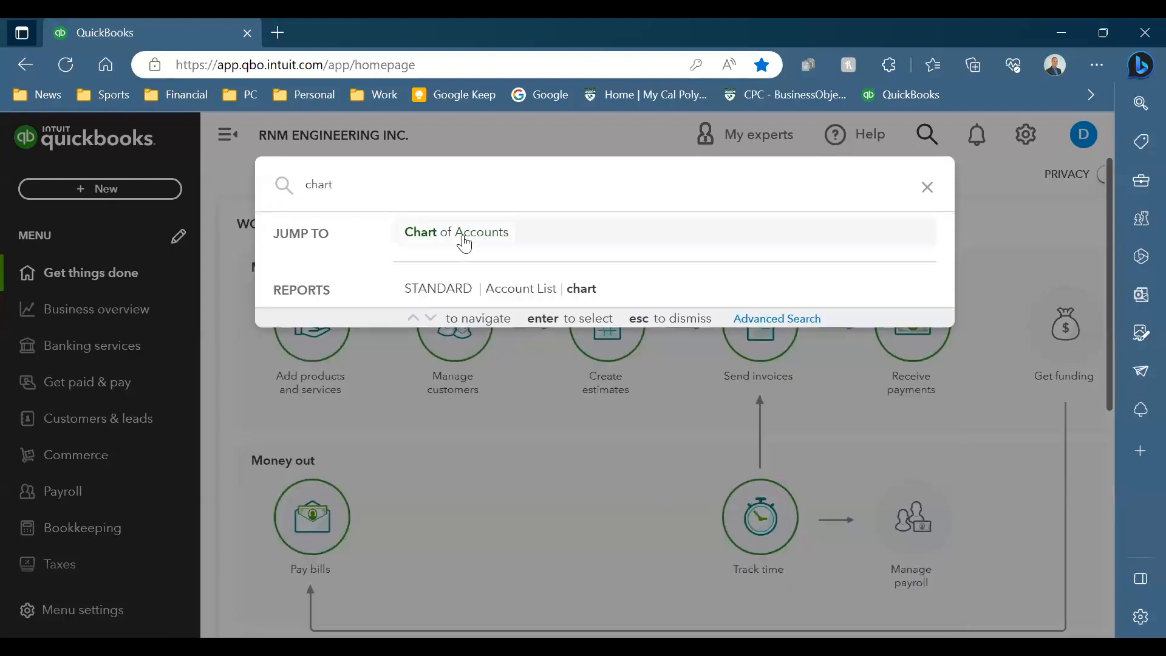
click(465, 244)
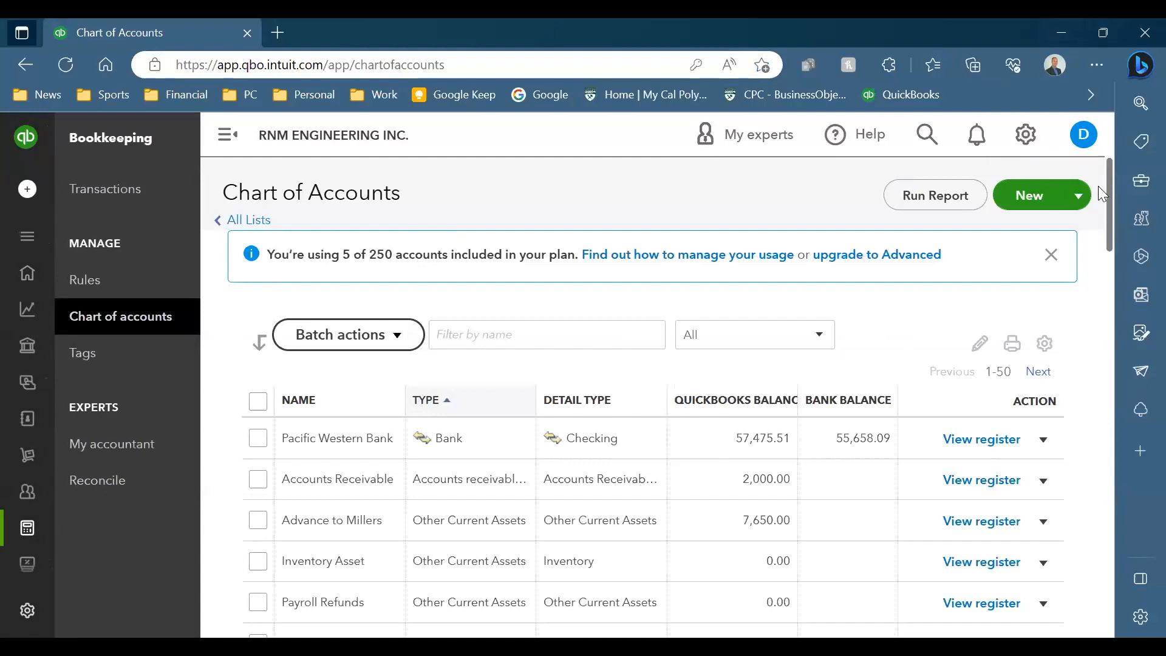
- View the transactions in the Undeposited Funds register, dismissing the register tour, and return to the Chart of Accounts
drag(1108, 188, 1118, 263)
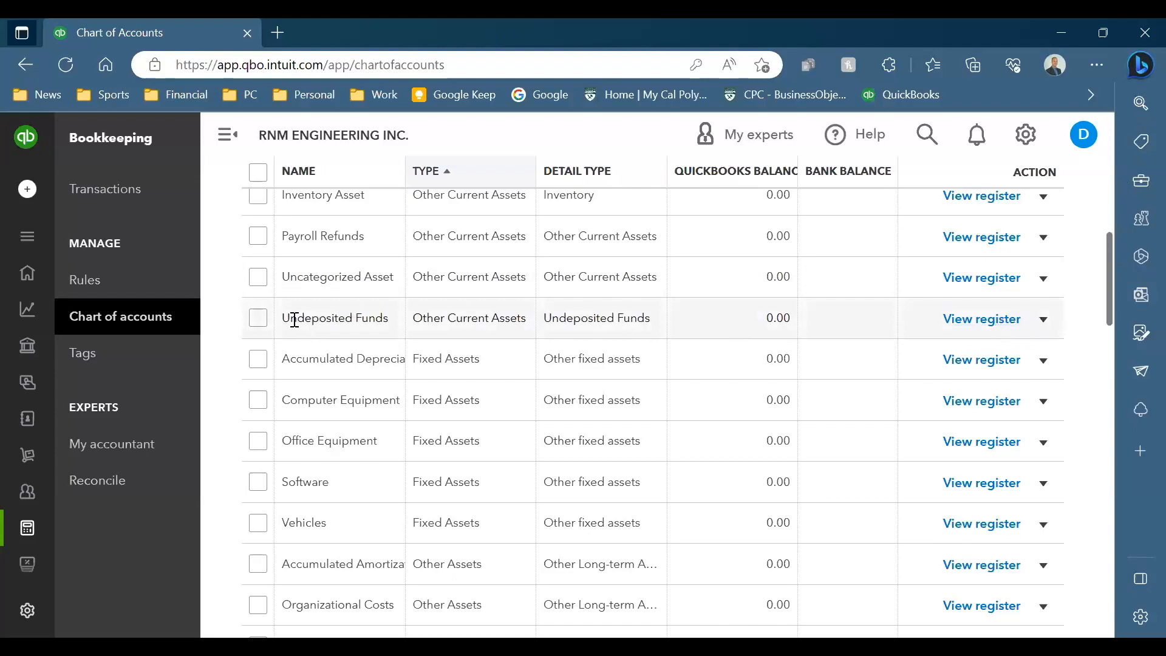
click(959, 321)
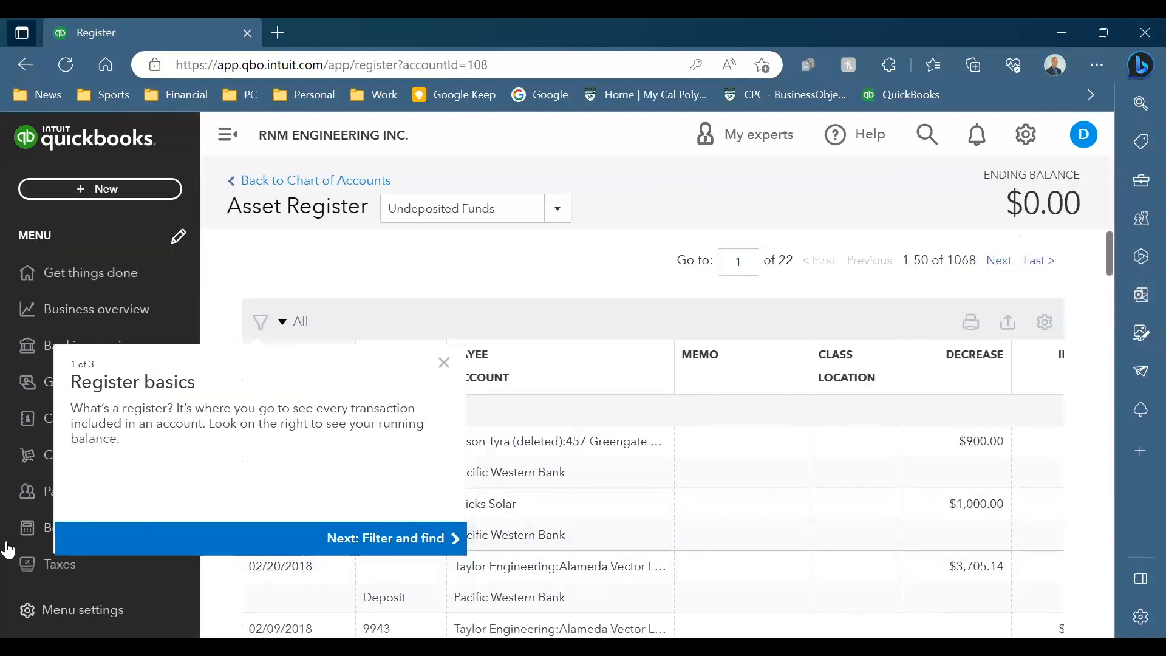
click(444, 362)
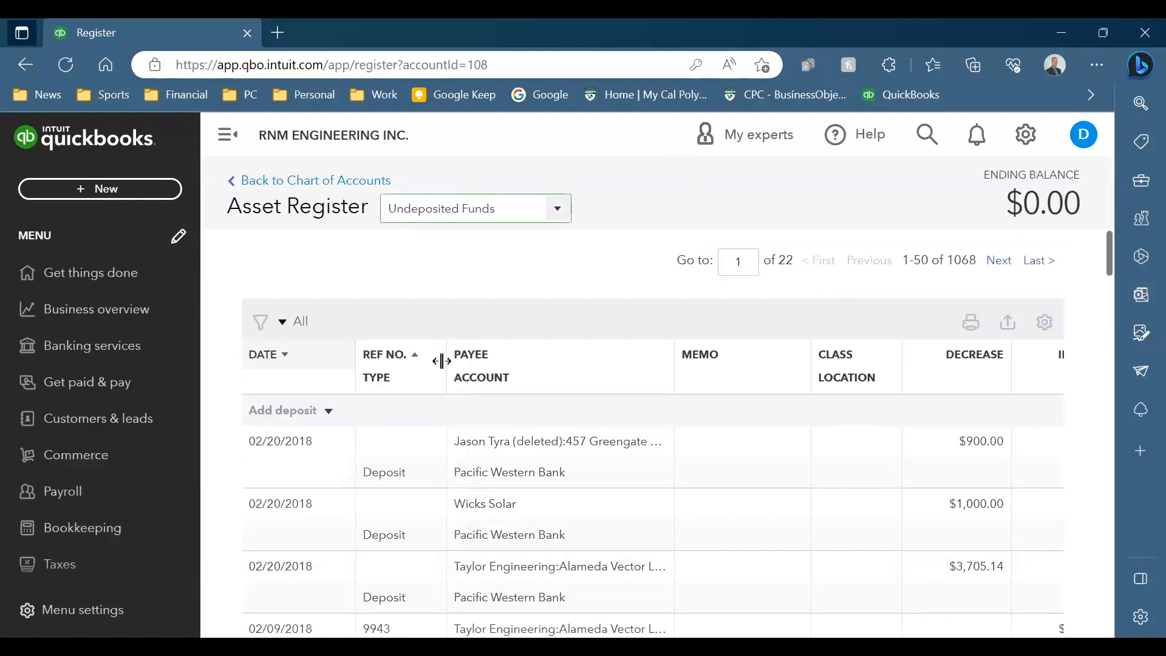
scroll(425, 448, down, 3)
scroll(425, 448, up, 2)
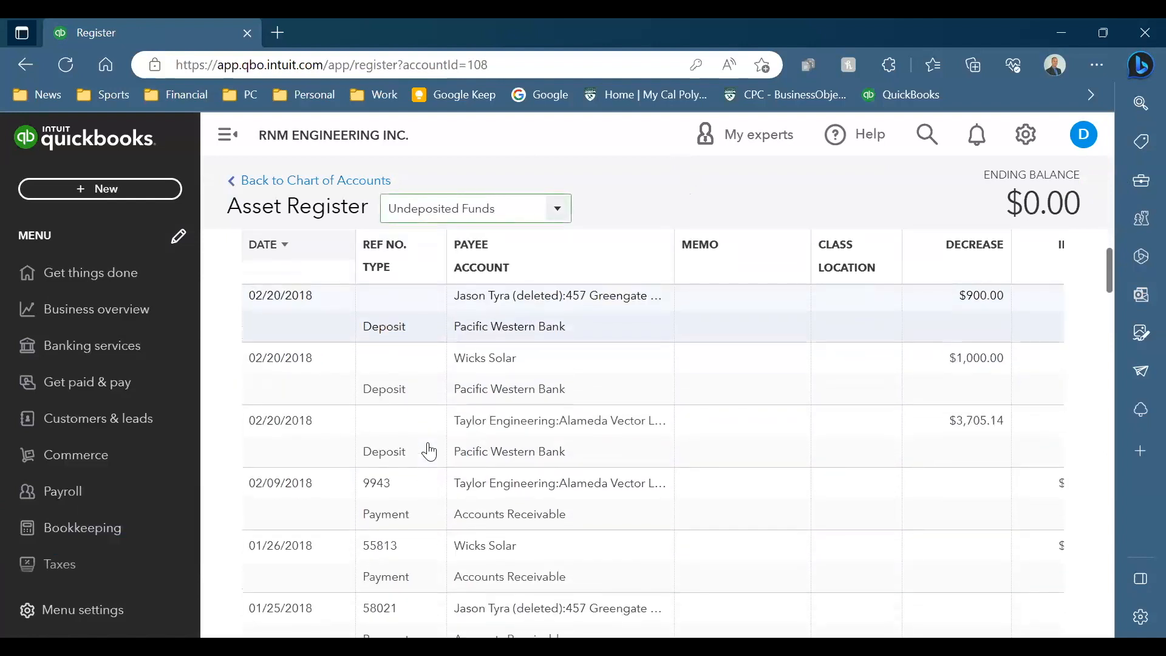
click(294, 182)
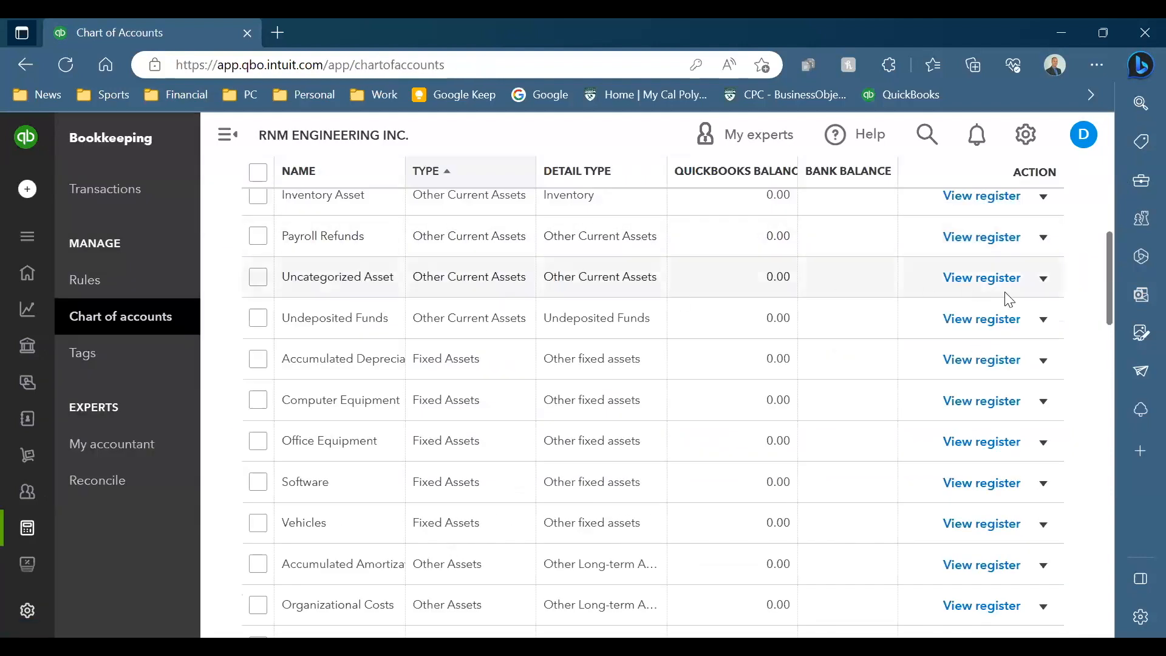
- Try to make the Design Inc income account inactive
click(1044, 402)
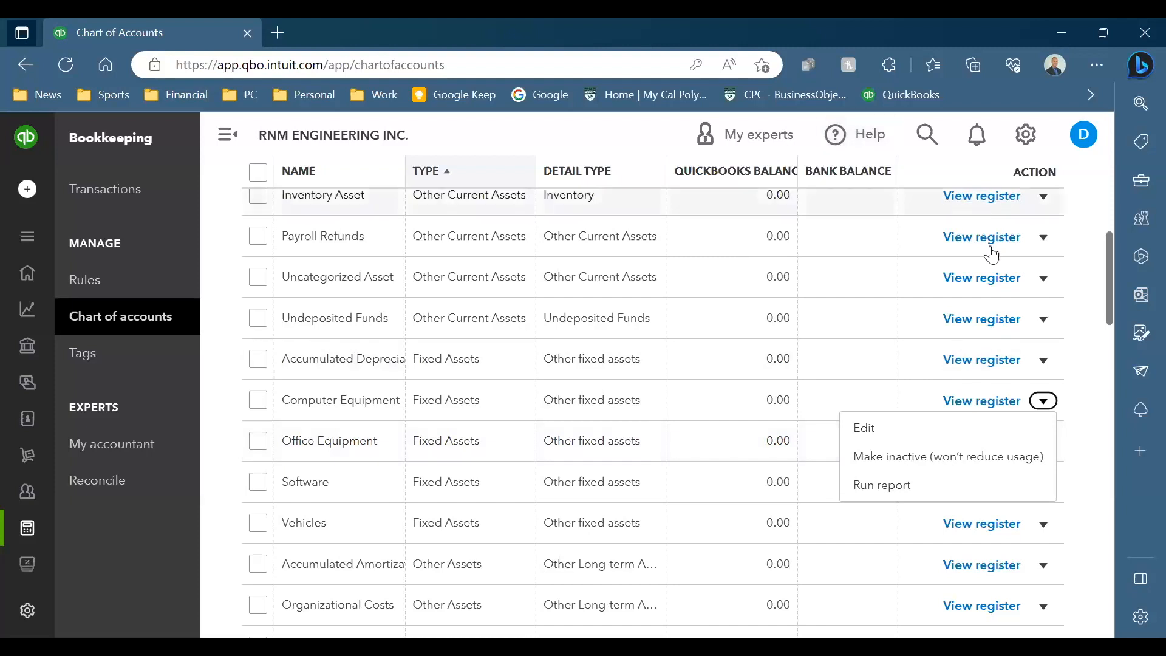
drag(1107, 296, 1129, 551)
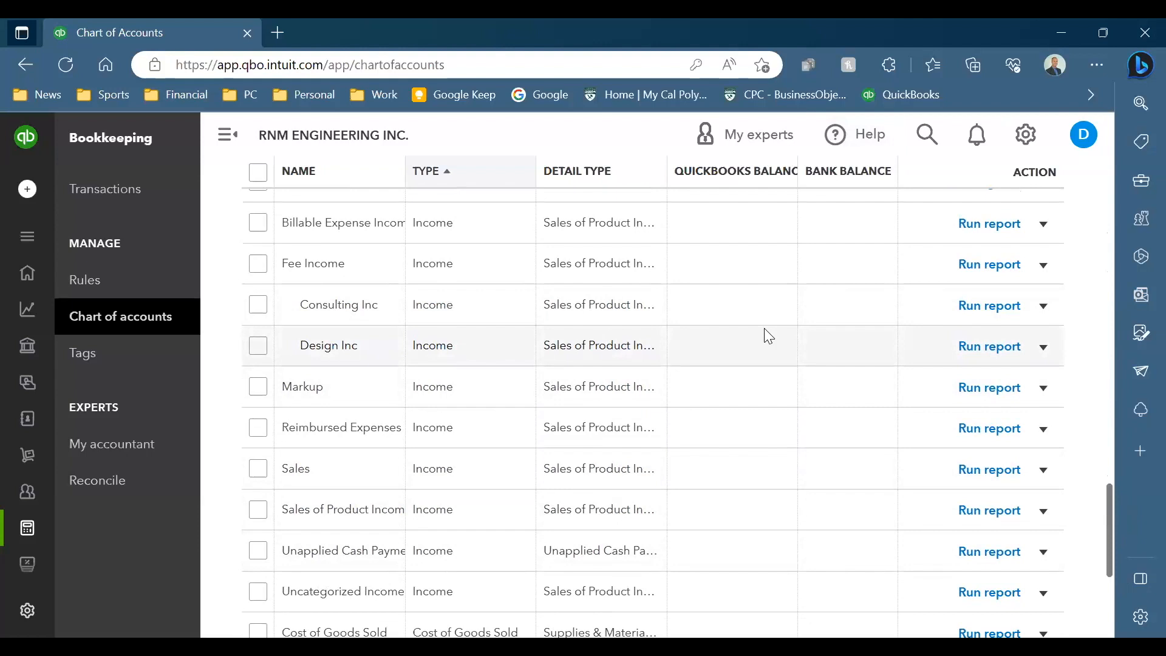
click(1044, 347)
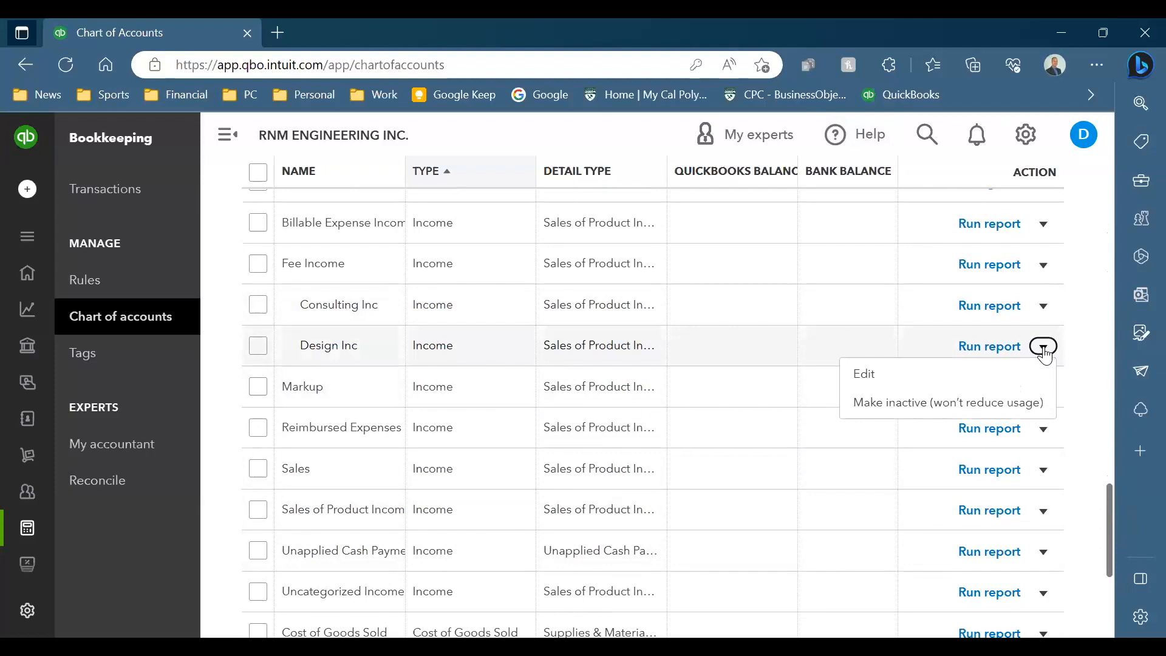
click(887, 408)
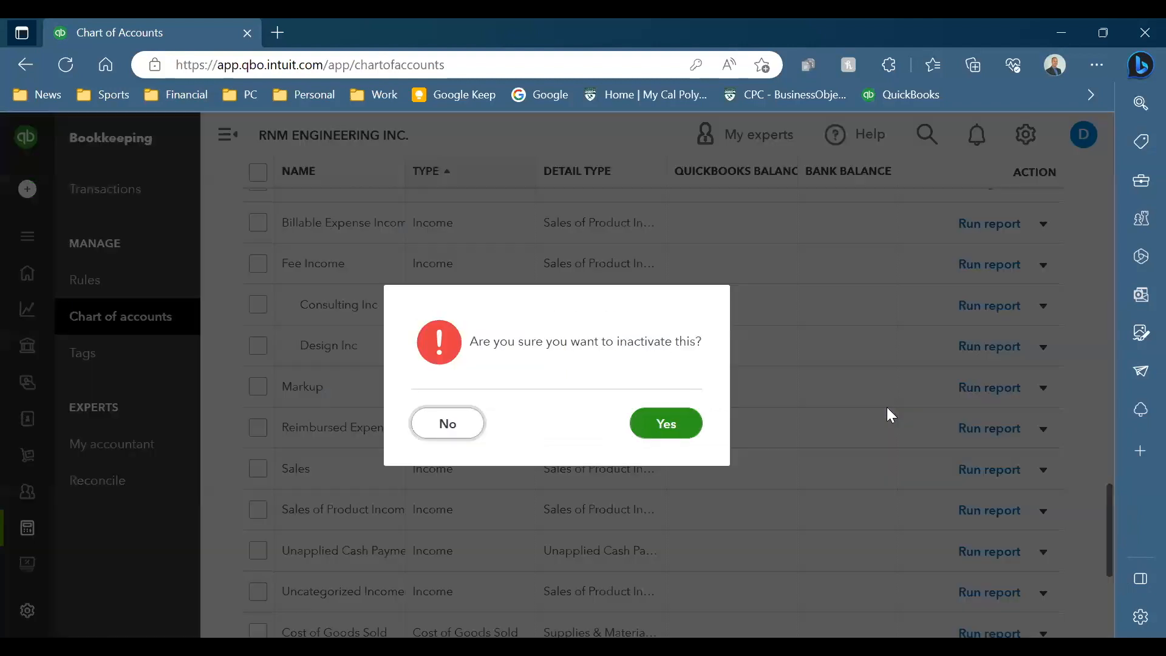
click(670, 428)
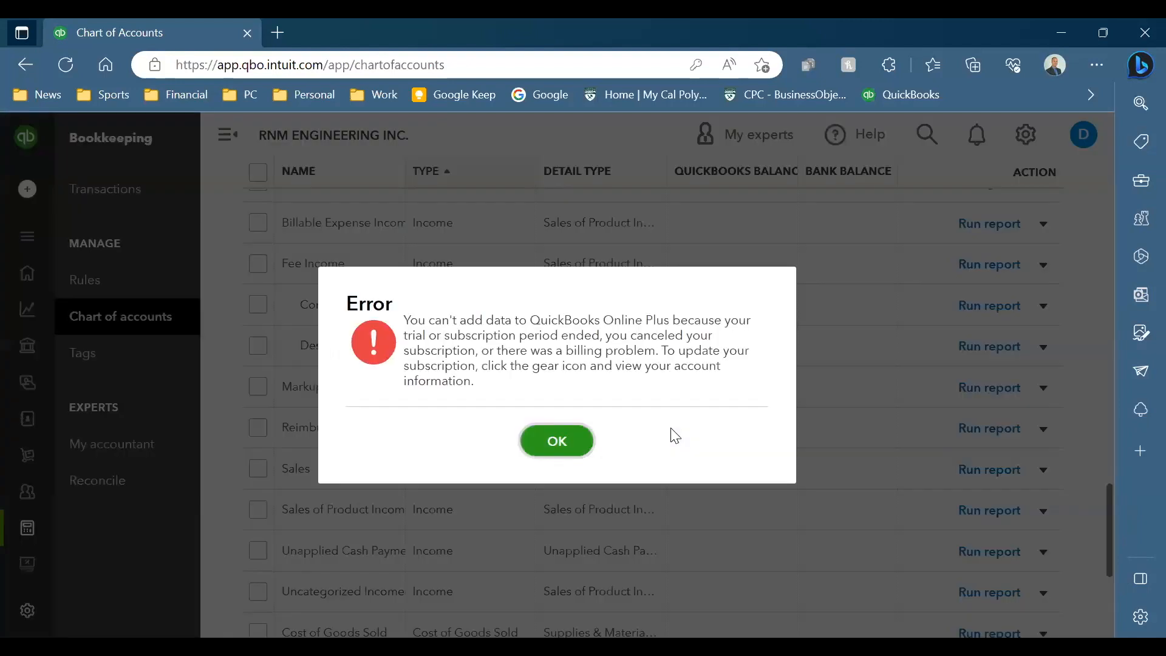
click(549, 446)
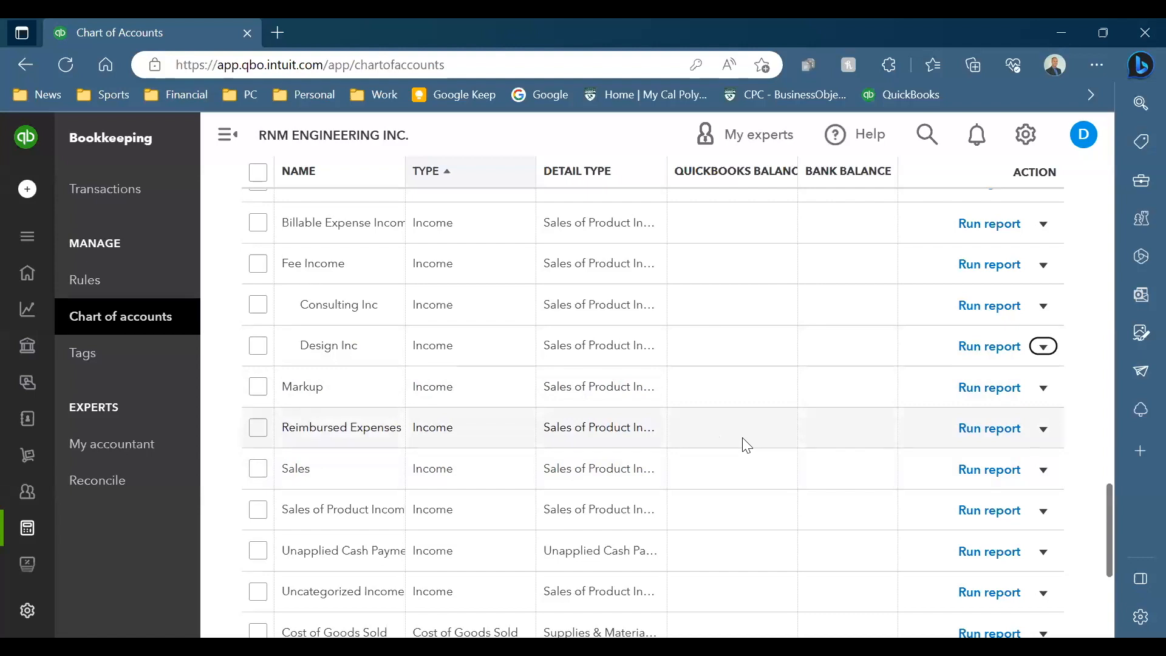
- Examine the accounts in the chart by type, from bank and asset accounts through liabilities, equity, income and expenses
scroll(747, 446, down, 5)
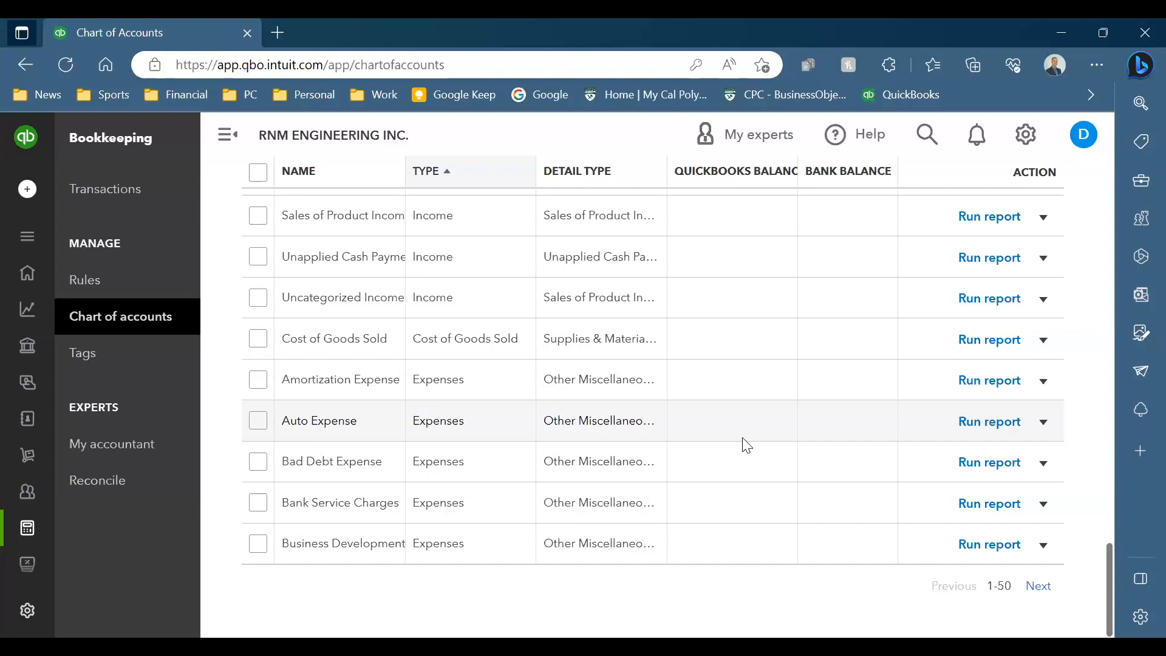
scroll(746, 446, up, 1)
scroll(746, 445, down, 1)
scroll(746, 446, up, 20)
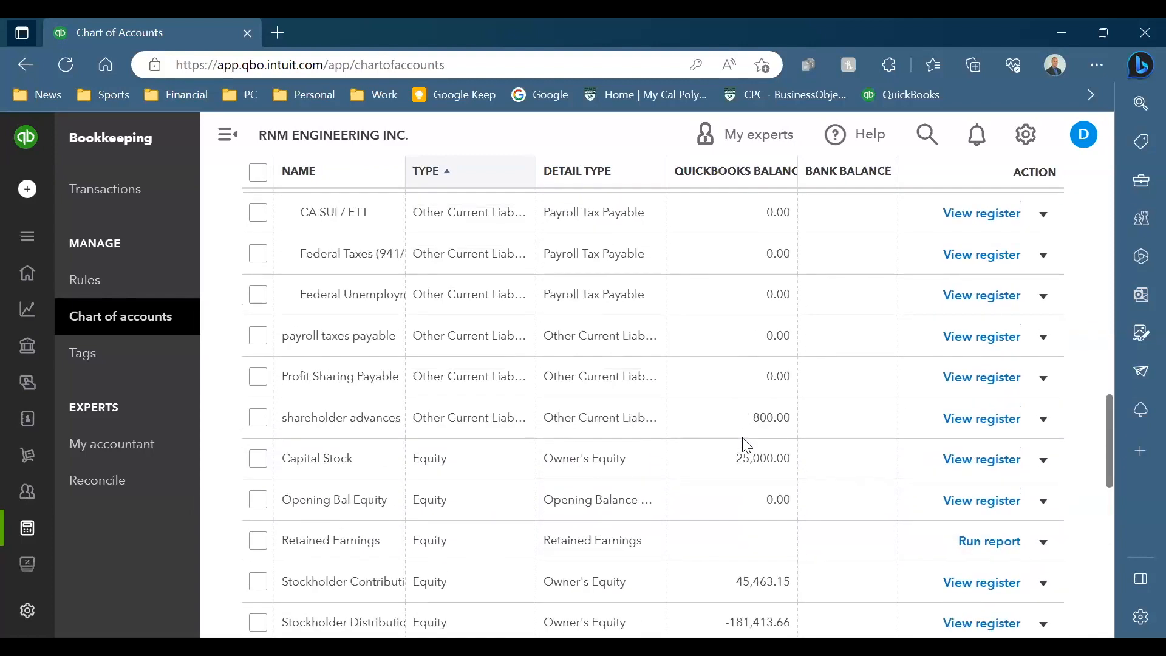
scroll(747, 446, up, 8)
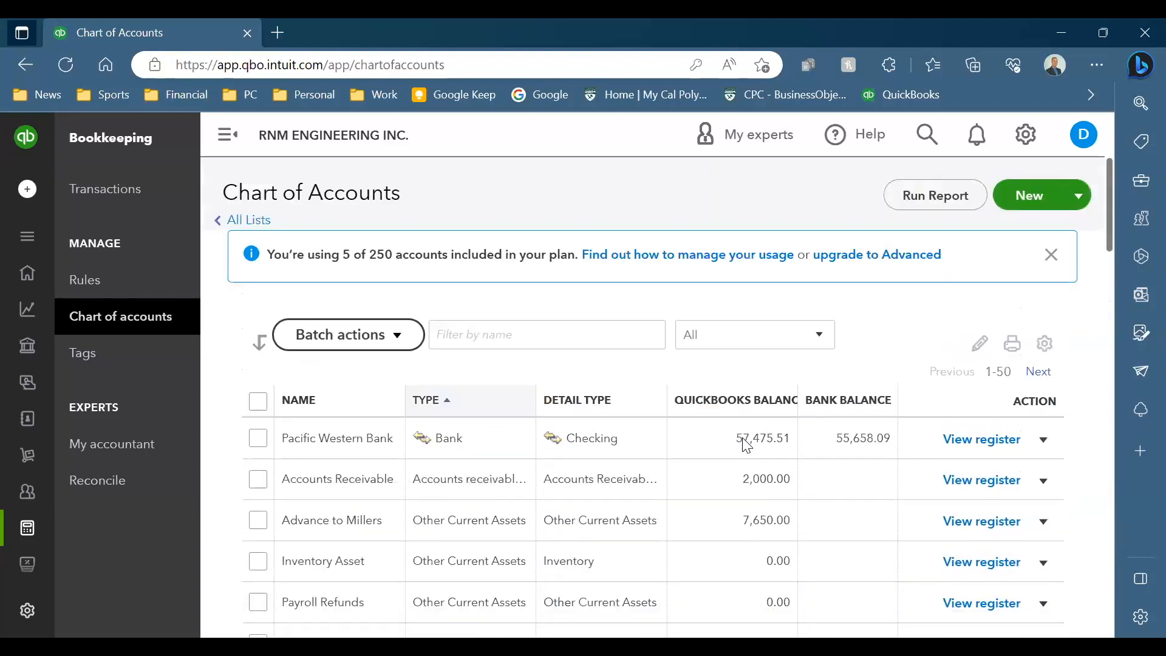
scroll(745, 438, down, 3)
ctrl+scroll(746, 442, up, 2)
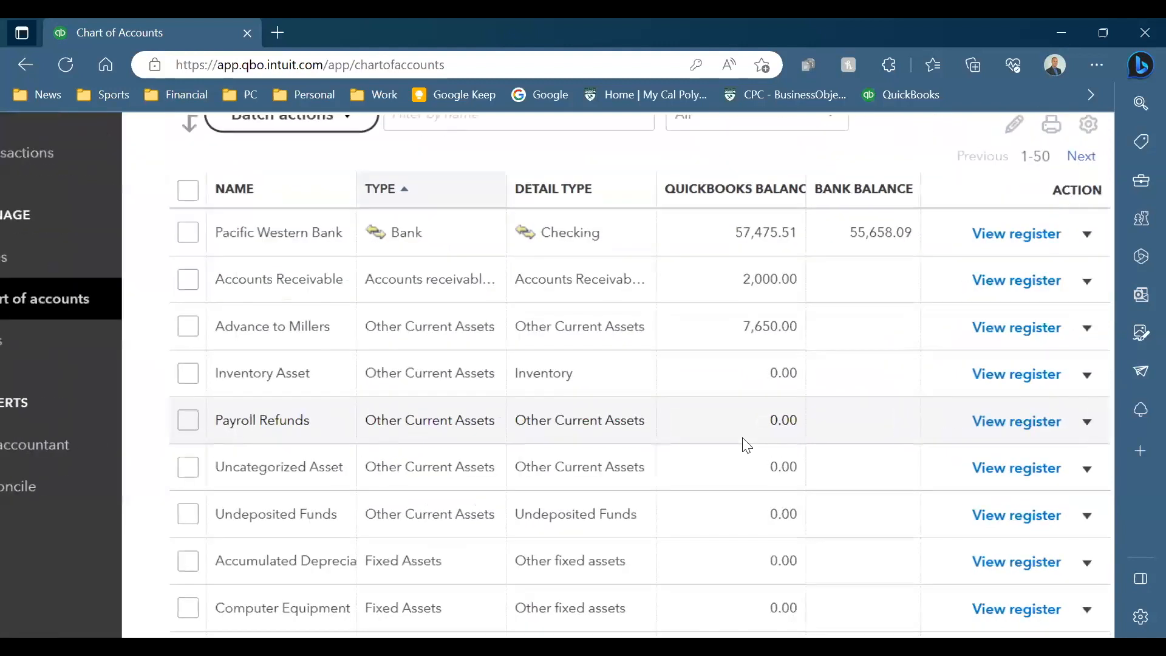
ctrl+scroll(747, 446, up, 3)
ctrl+scroll(744, 444, down, 4)
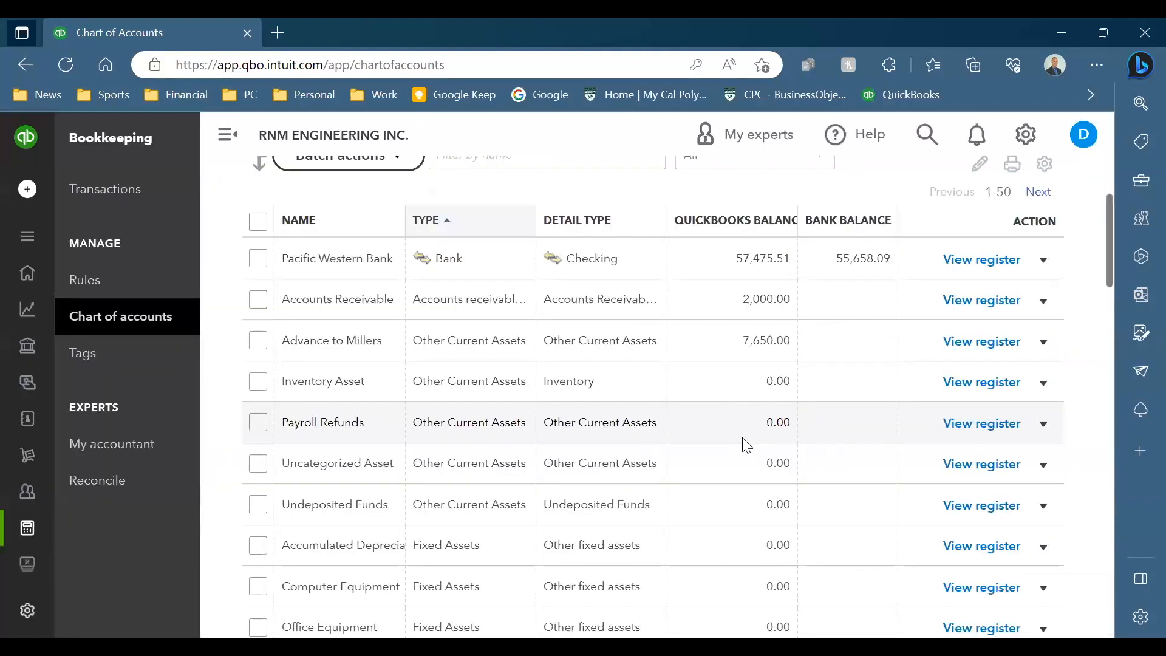
scroll(746, 443, down, 5)
scroll(730, 427, down, 4)
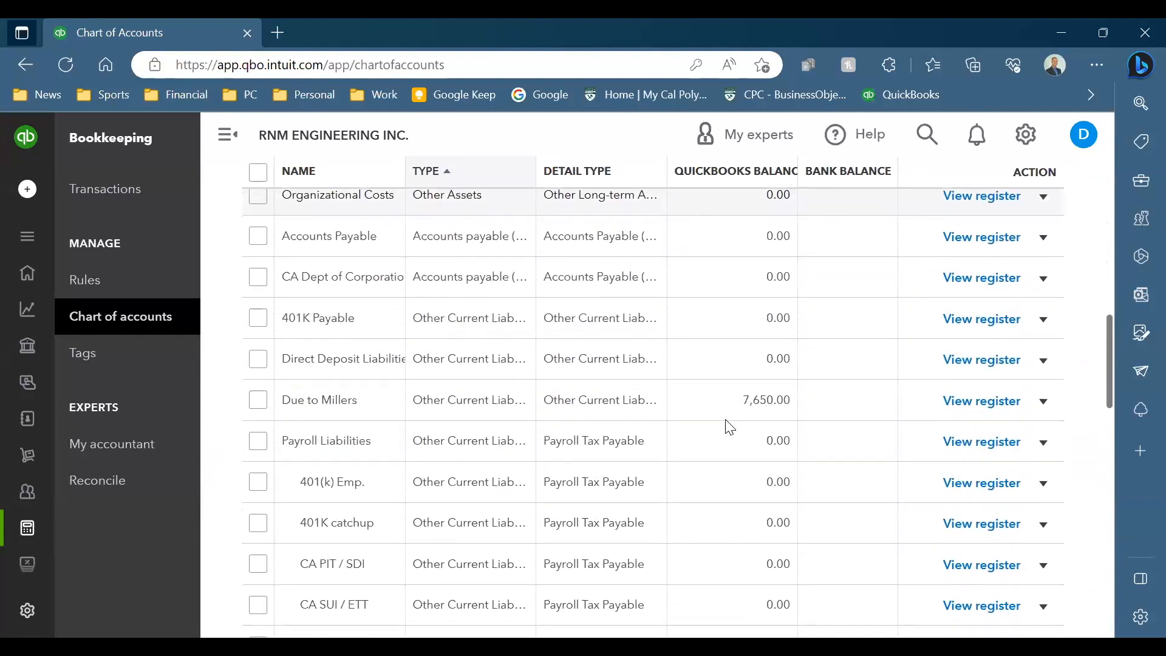
scroll(730, 427, down, 6)
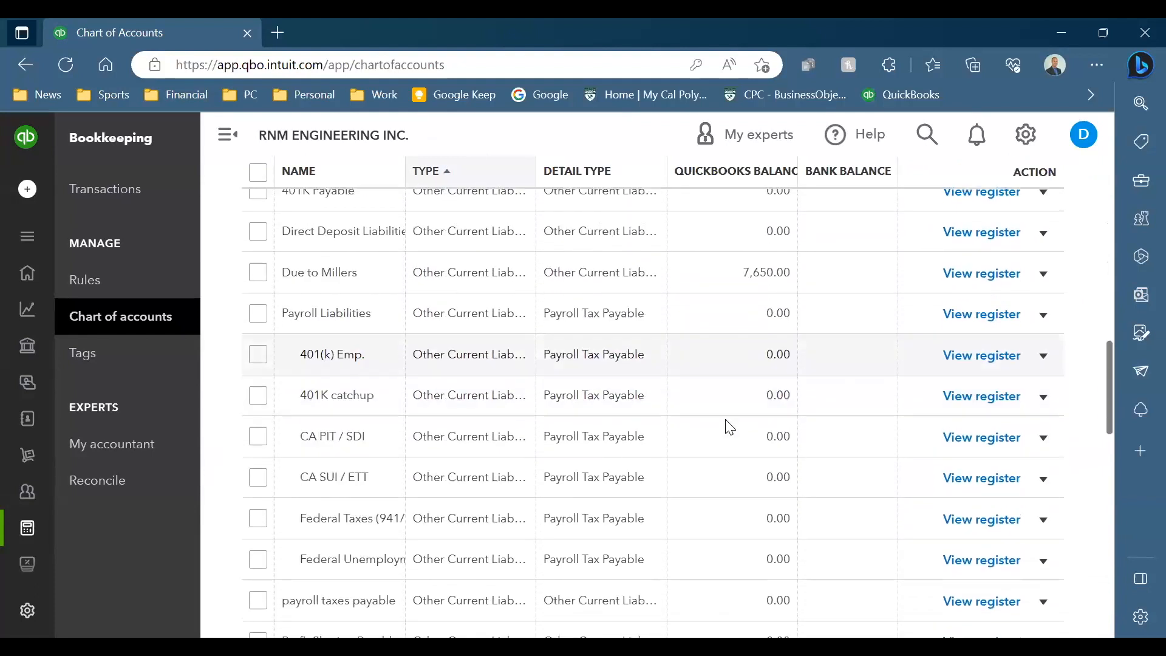
scroll(729, 427, down, 4)
- Leave the account report for the business overview, search for "chart" and reopen the Chart of Accounts
double_click(299, 588)
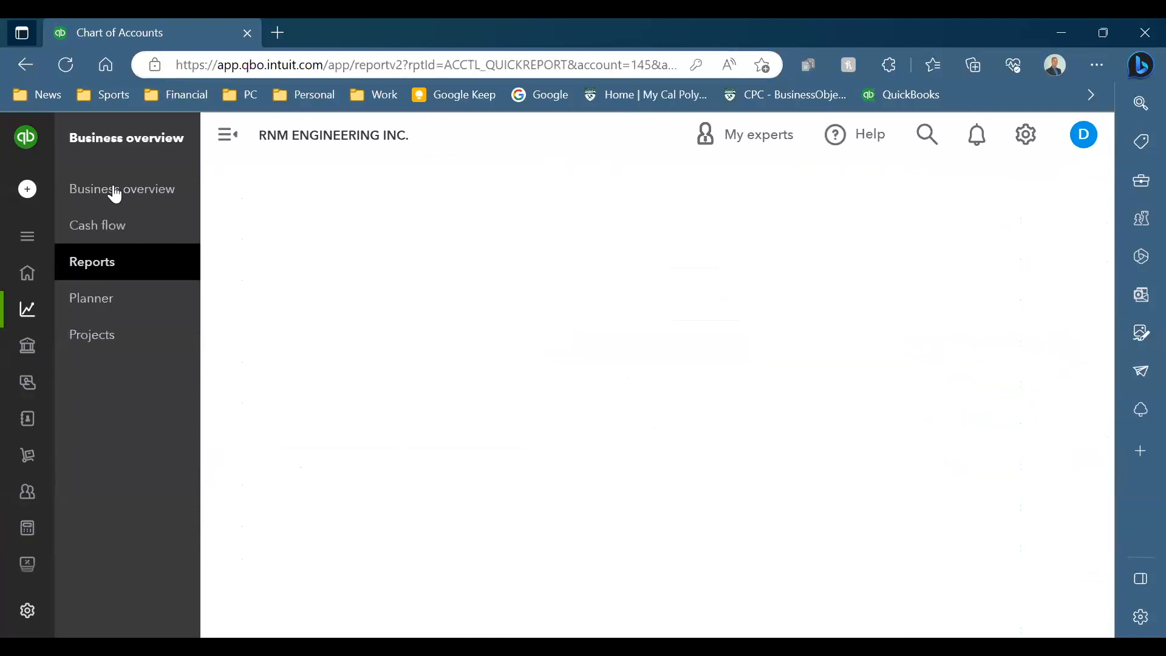
click(117, 194)
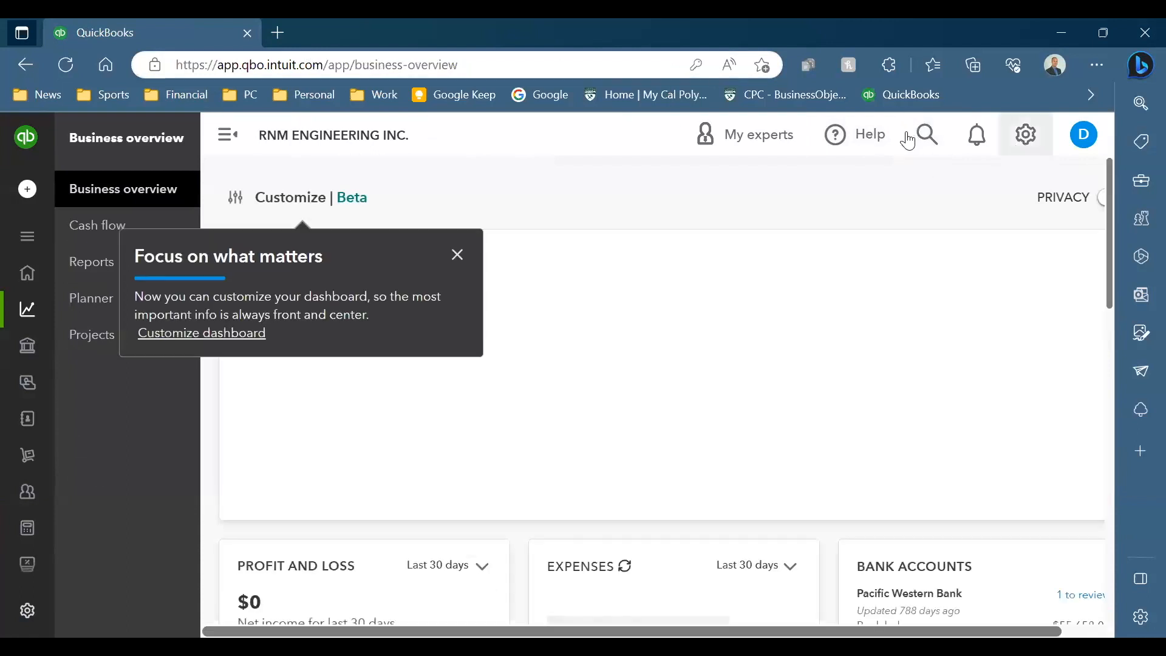
click(945, 134)
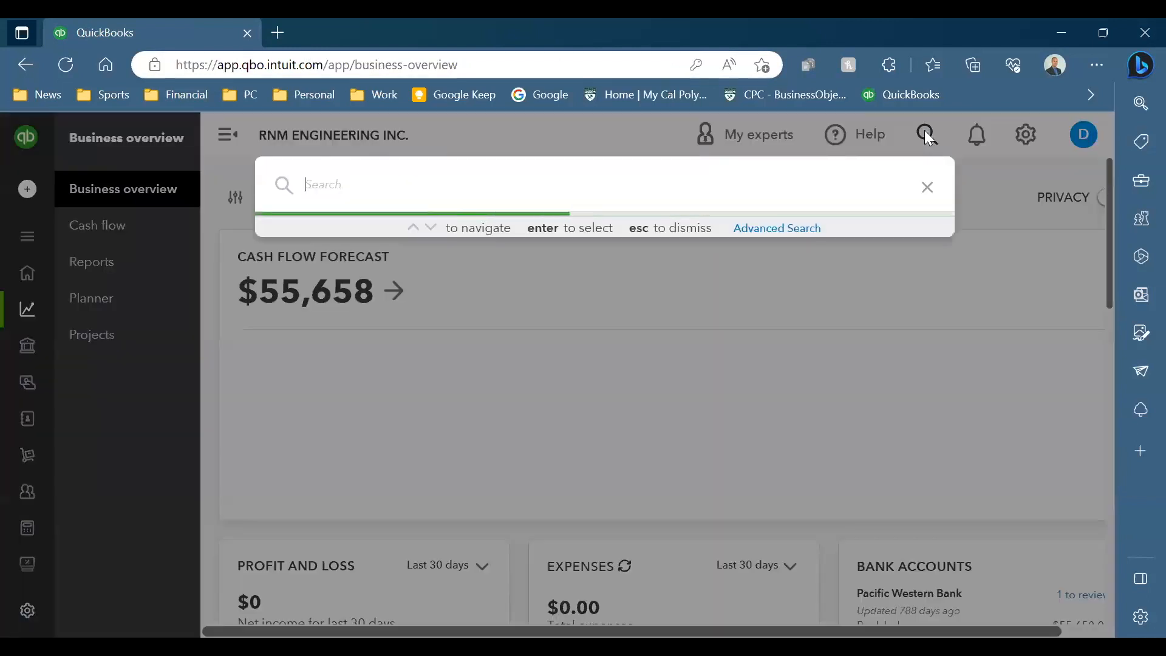
text(chart)
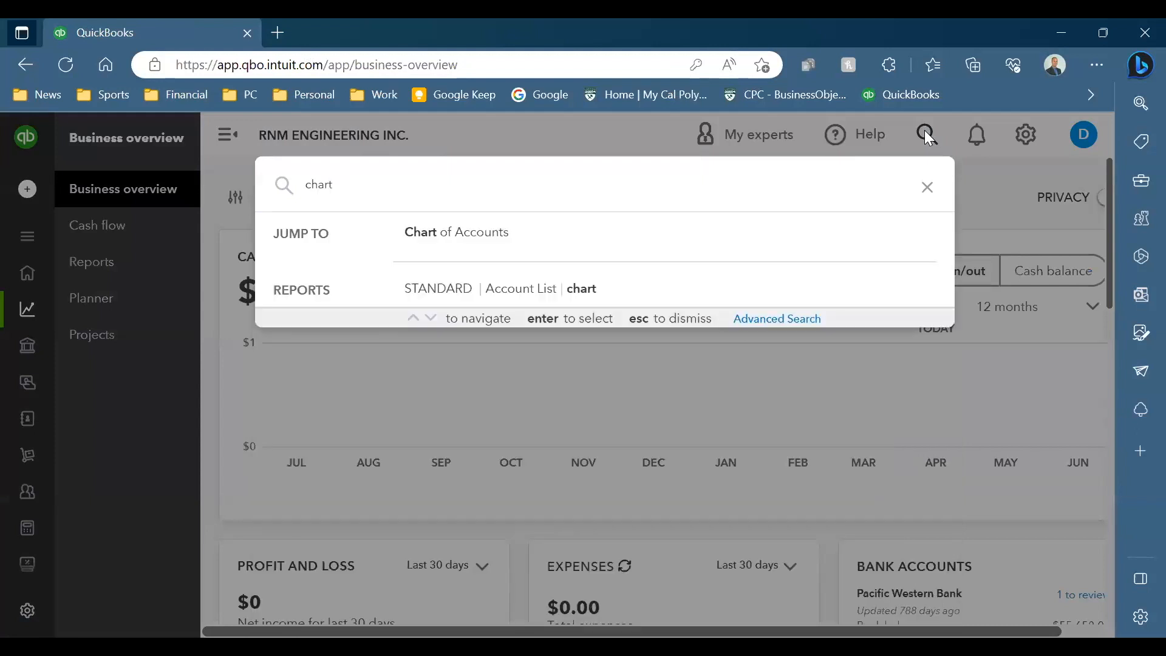
click(597, 236)
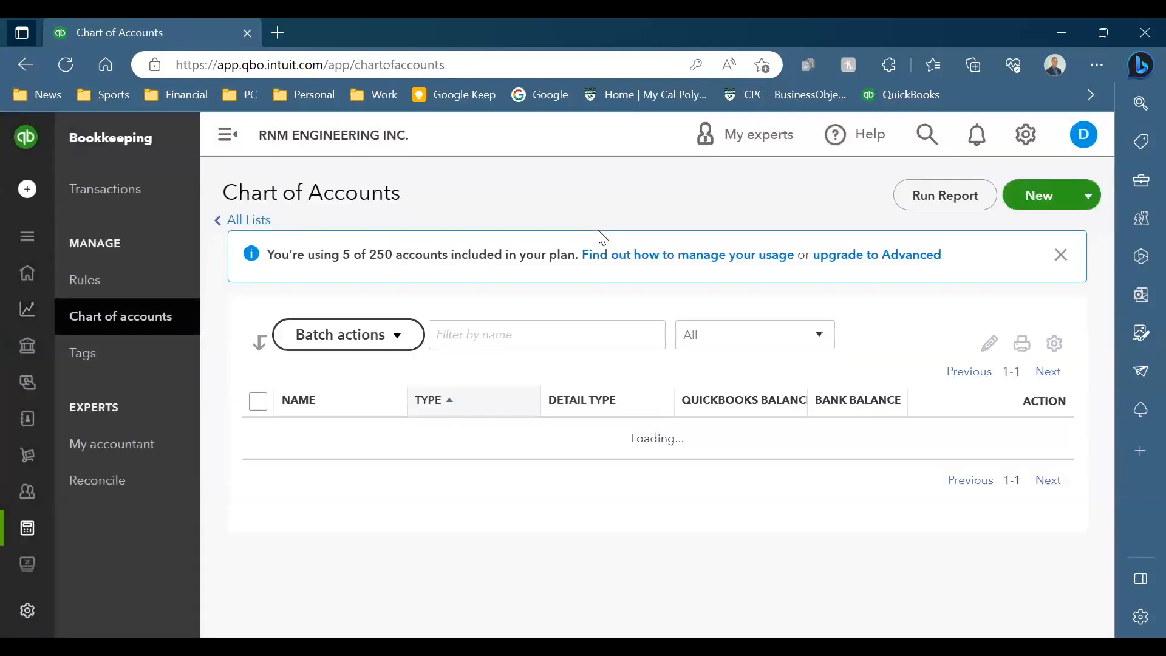
- Run the QuickReport for the Bank Service Charges expense account from the Chart of Accounts
scroll(602, 237, down, 10)
scroll(601, 237, up, 2)
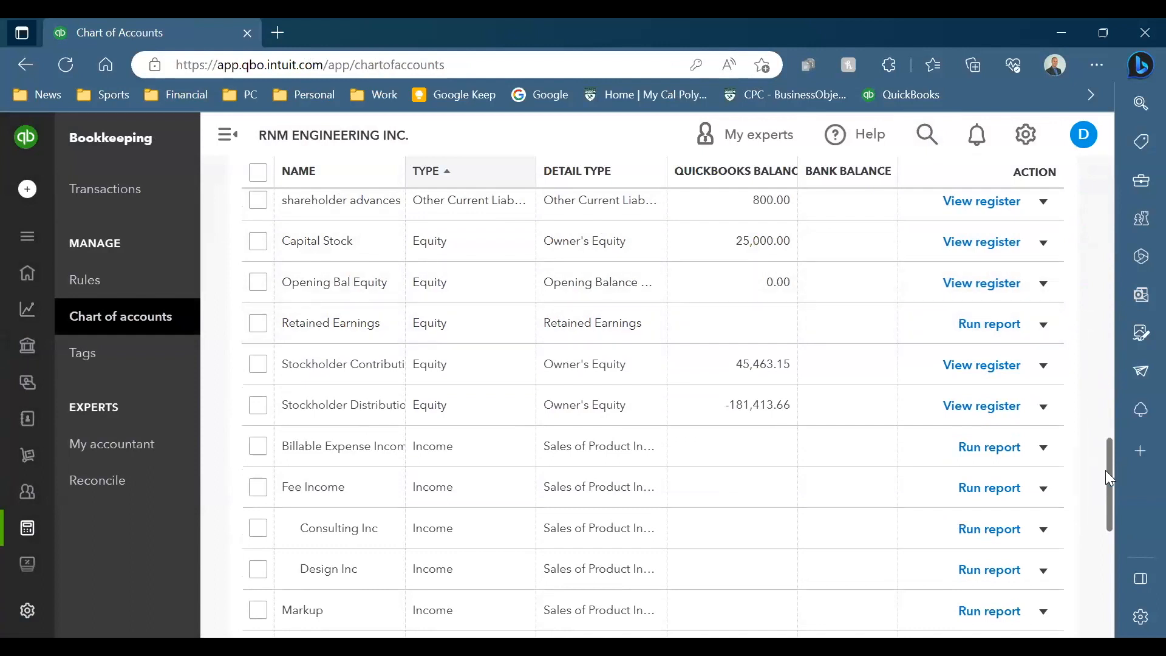
drag(1107, 471, 1118, 559)
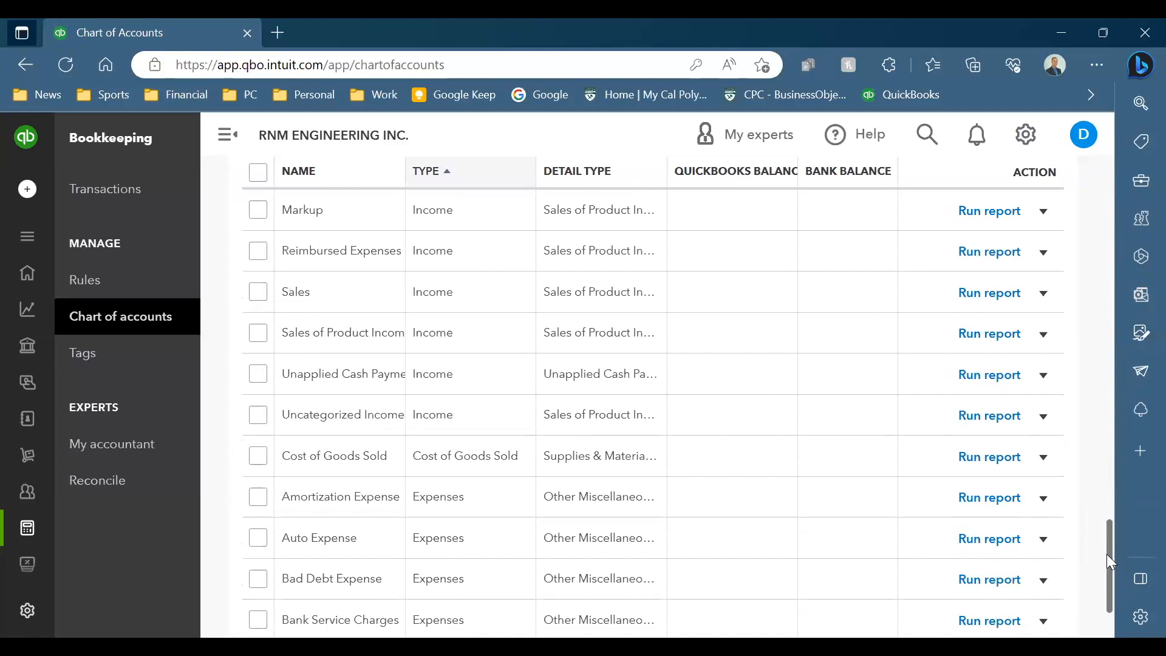
drag(1108, 554, 1110, 595)
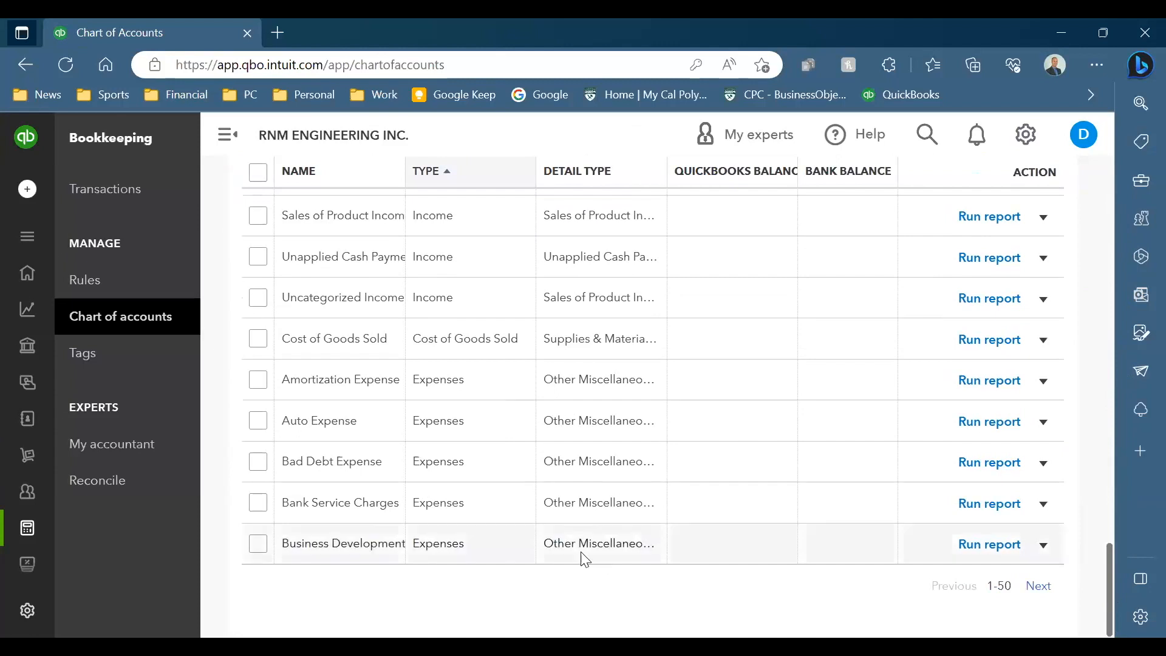
click(976, 504)
scroll(975, 504, down, 1)
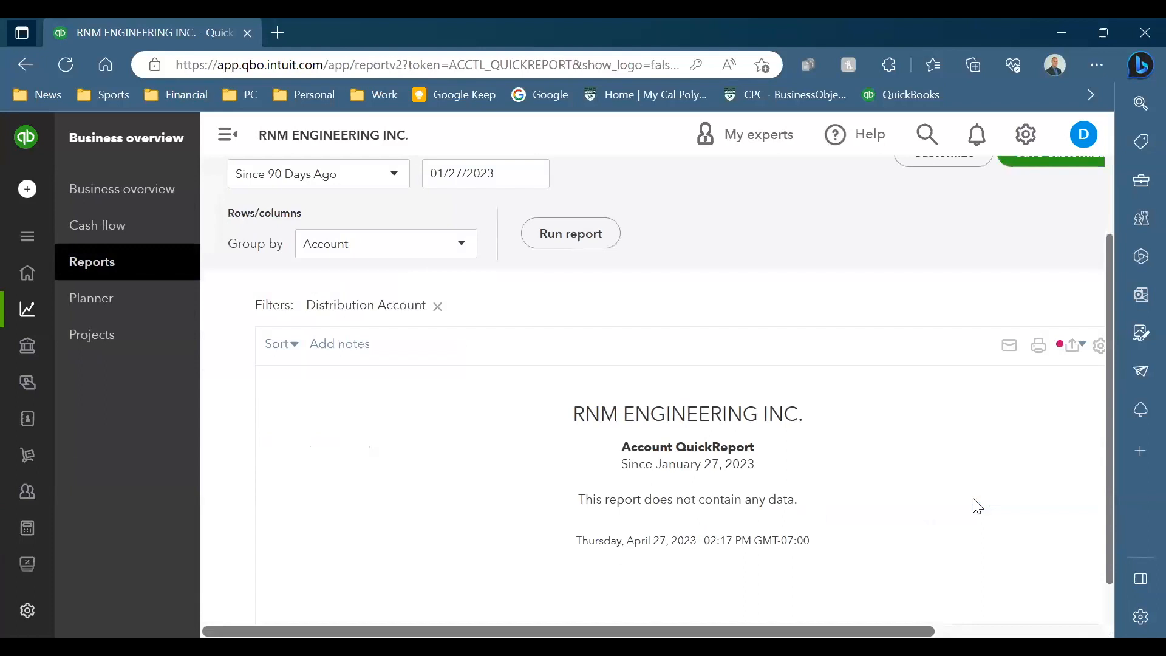
- Set the QuickReport's period to Last Year and run the report again
click(510, 174)
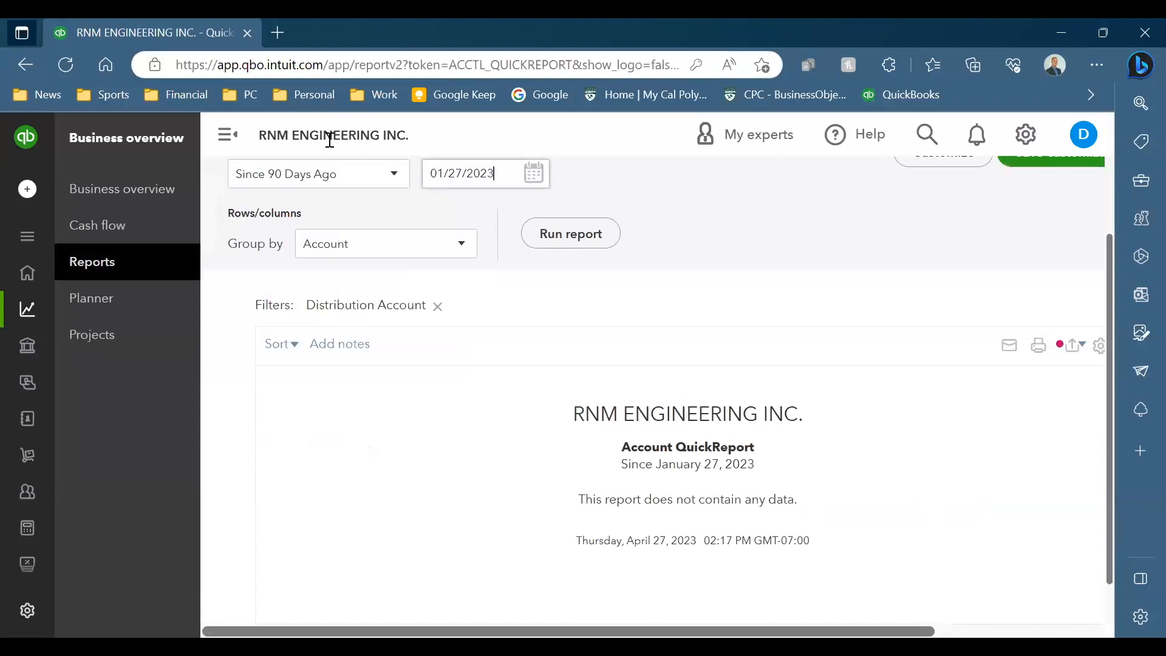
click(393, 180)
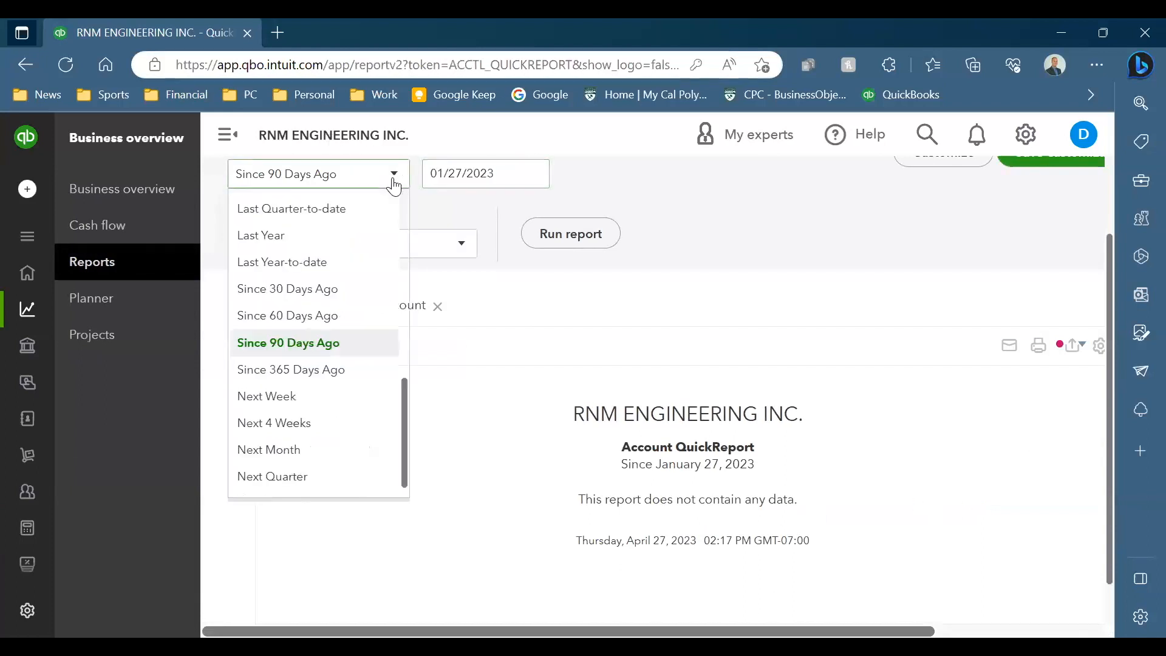
click(266, 237)
click(548, 242)
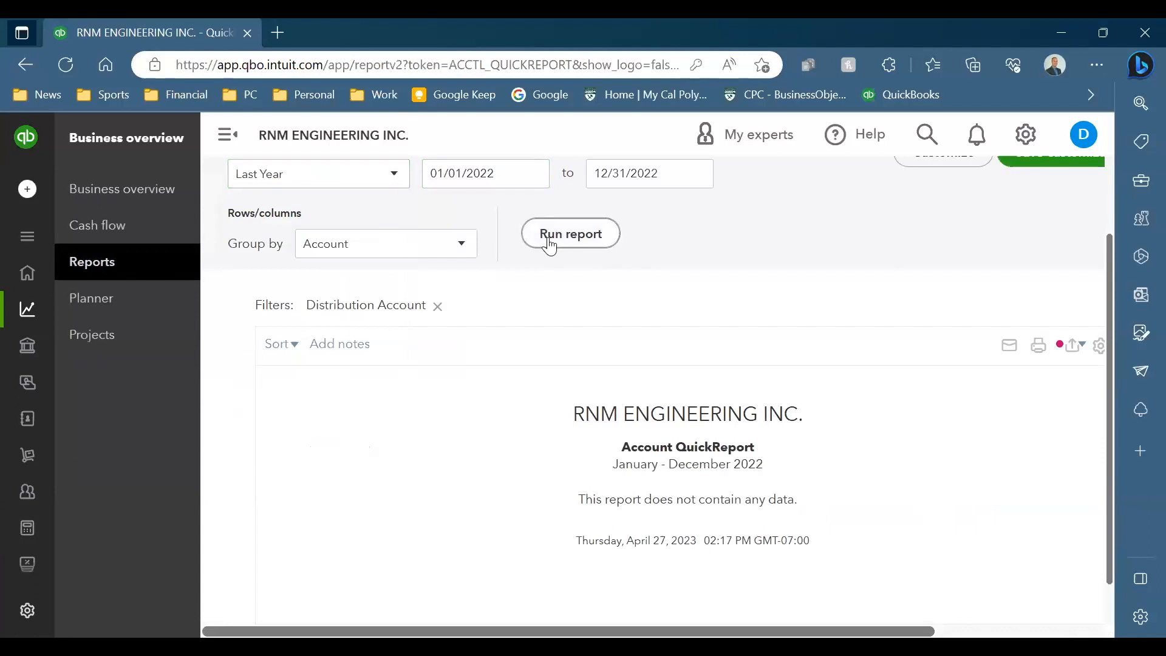
click(357, 181)
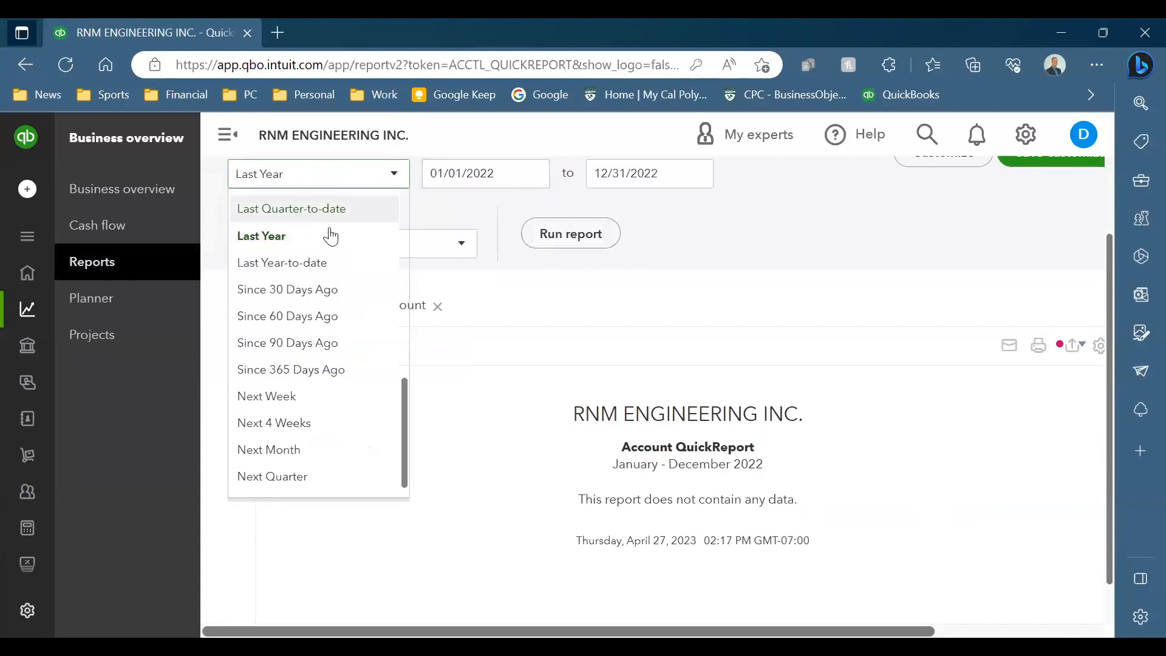
click(958, 420)
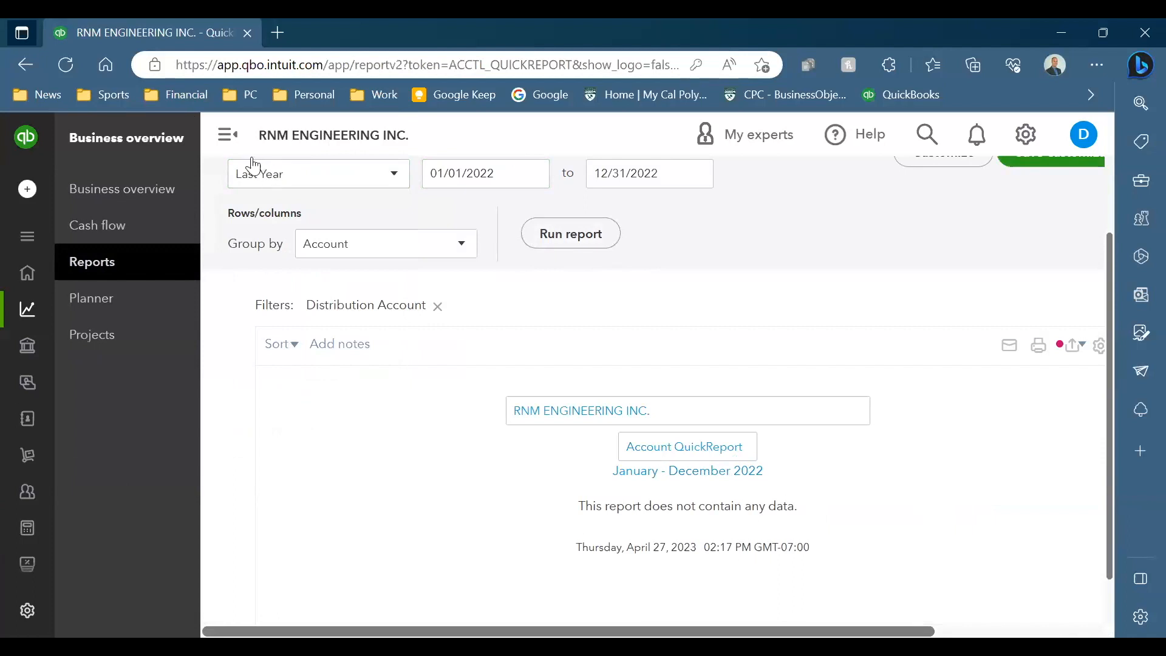
click(226, 135)
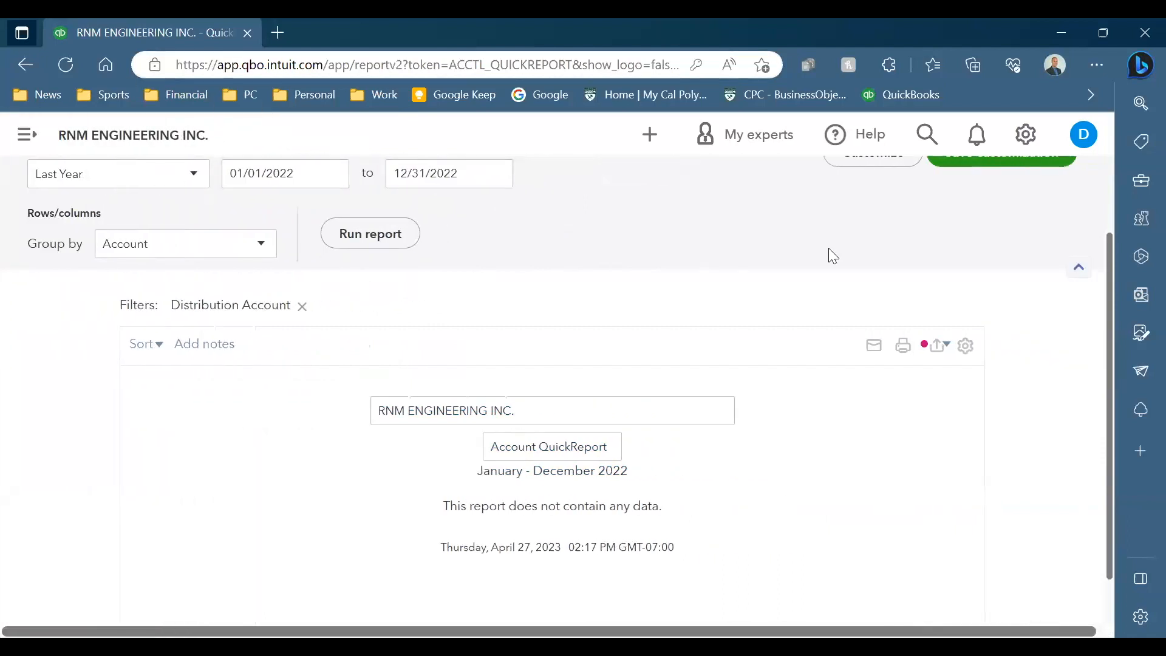
click(27, 135)
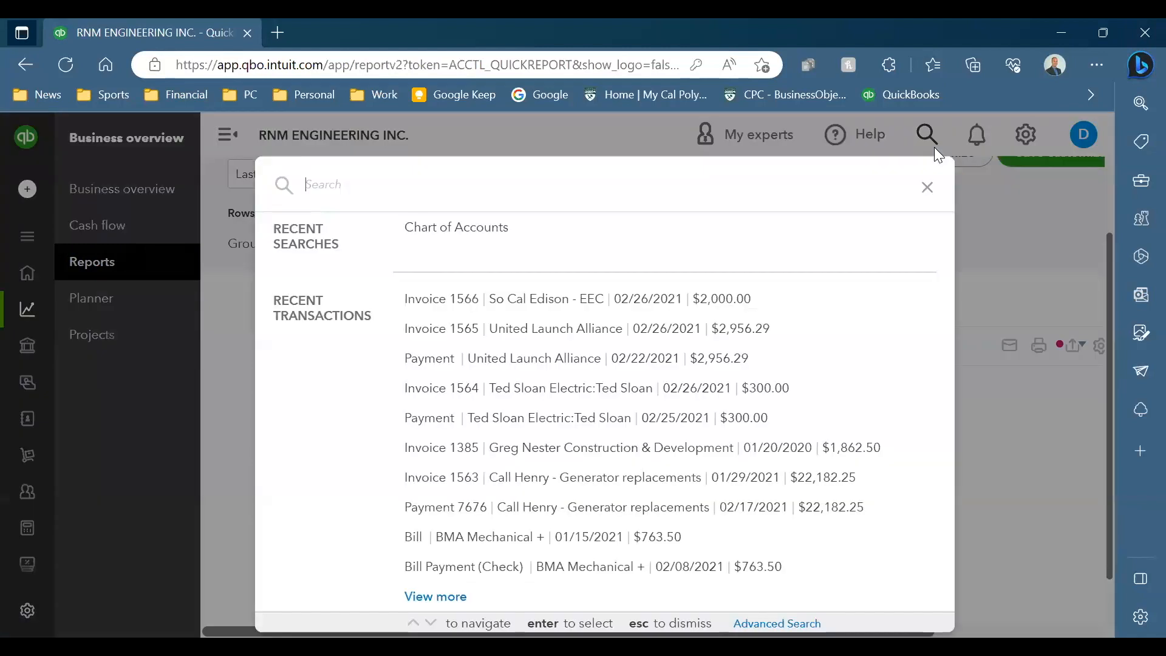
- Reopen the Chart of Accounts from the recent searches and look through its expense and income accounts
click(474, 240)
scroll(480, 242, down, 15)
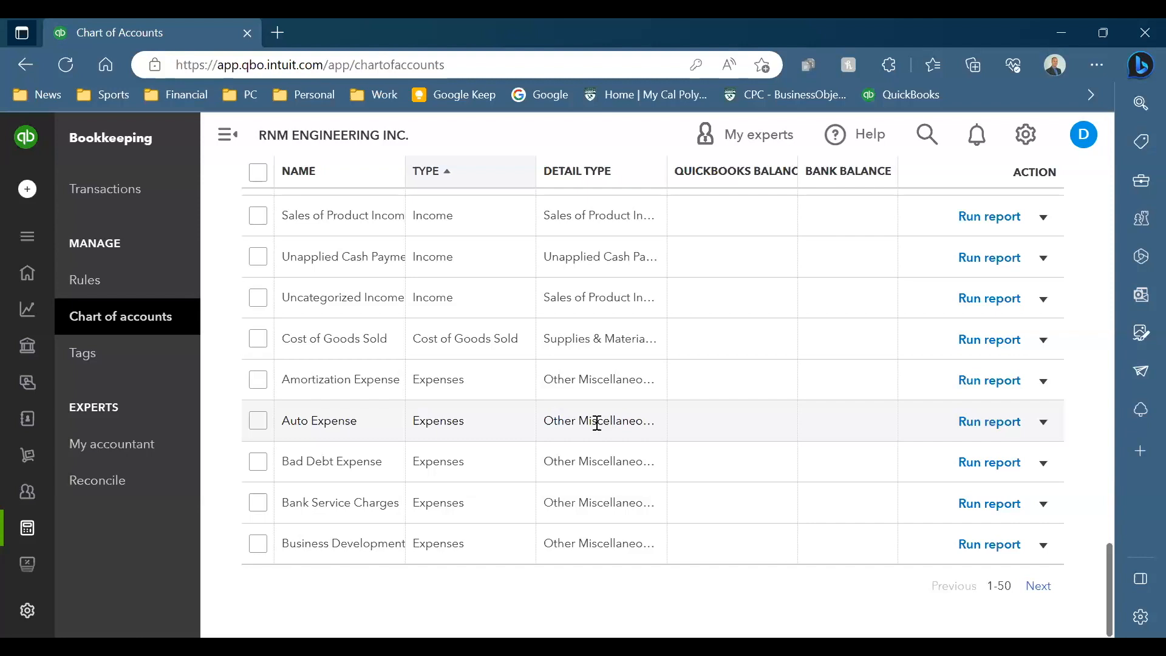
scroll(597, 423, up, 5)
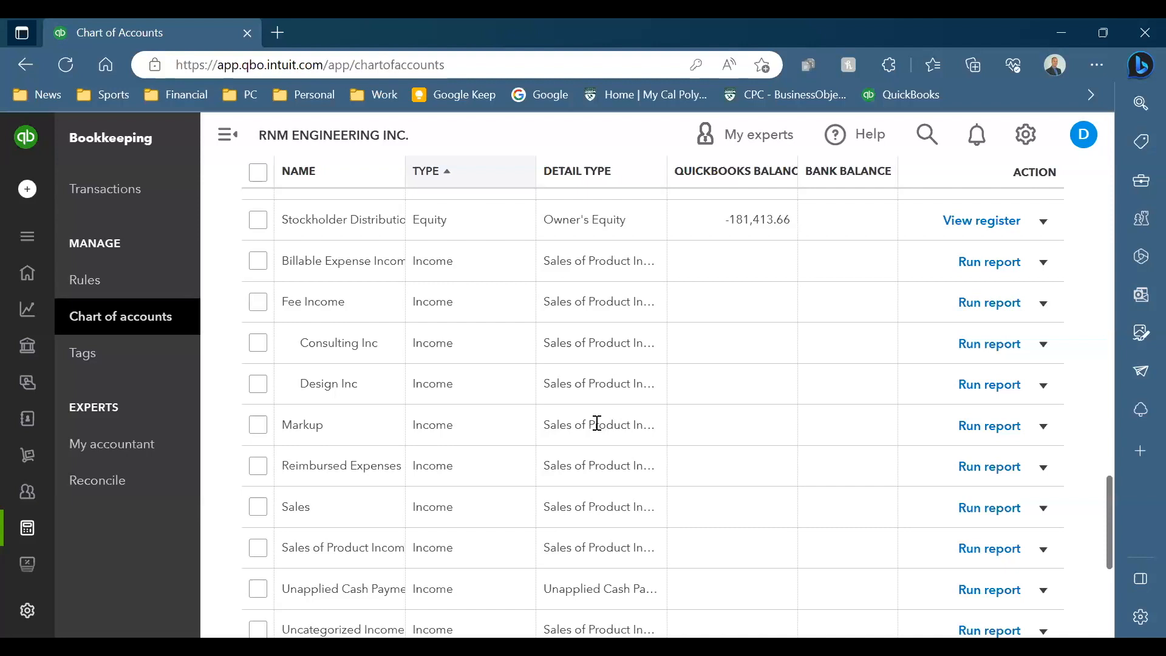
- View the register of the payroll taxes payable account and return to the Chart of Accounts
scroll(598, 423, up, 3)
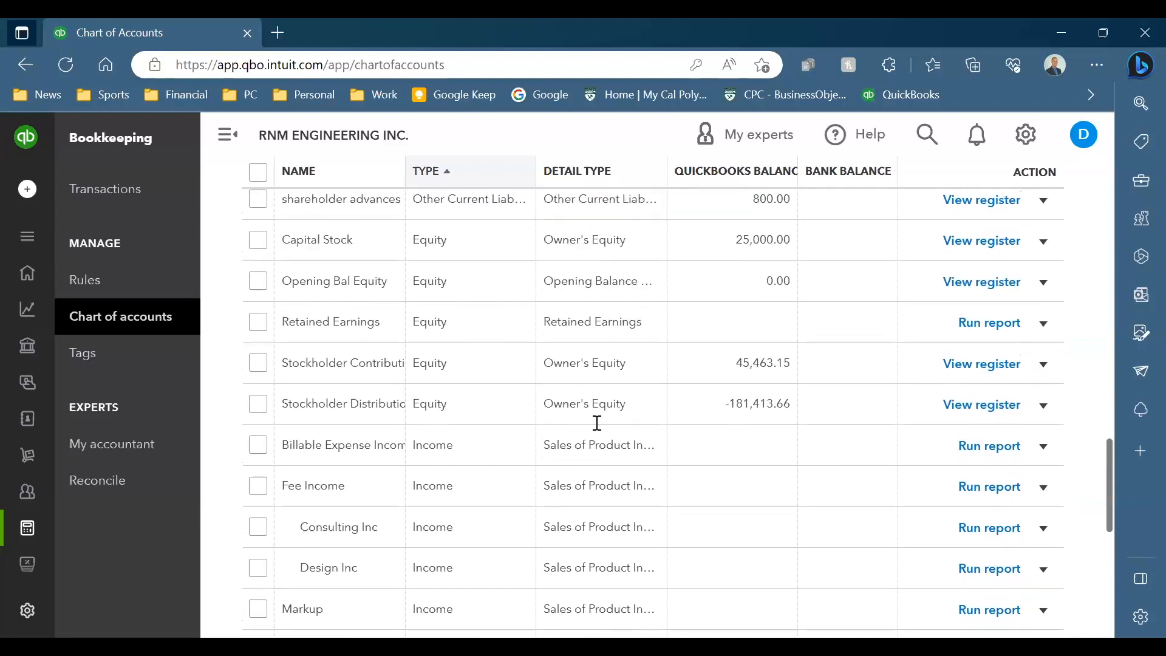
scroll(597, 423, up, 5)
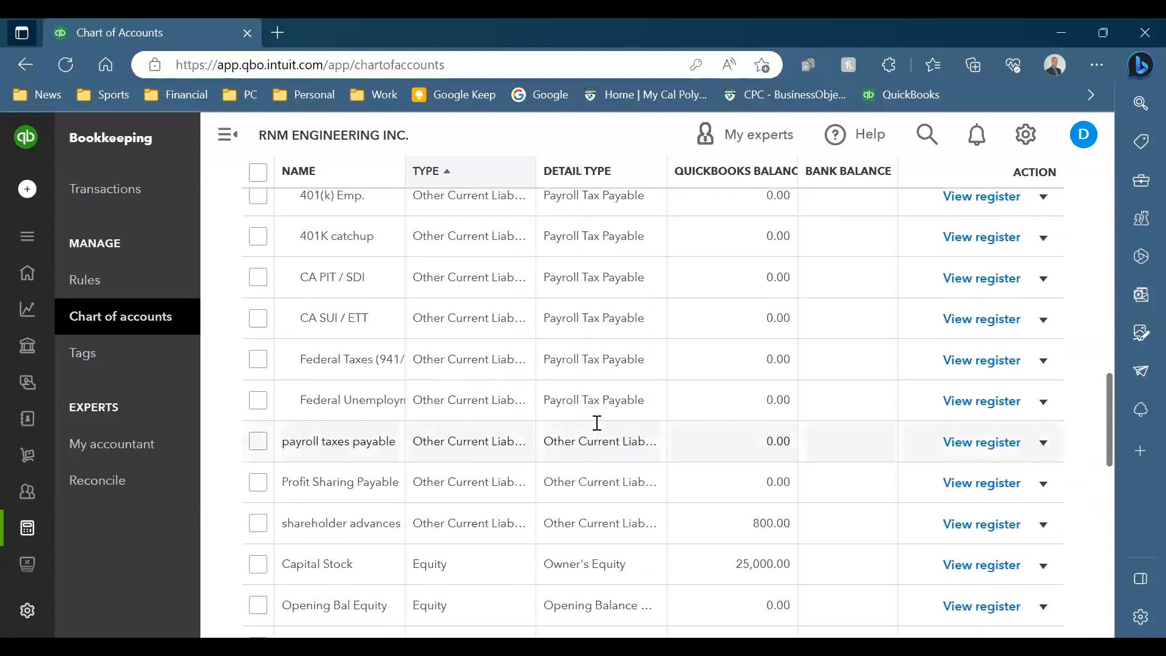
click(598, 423)
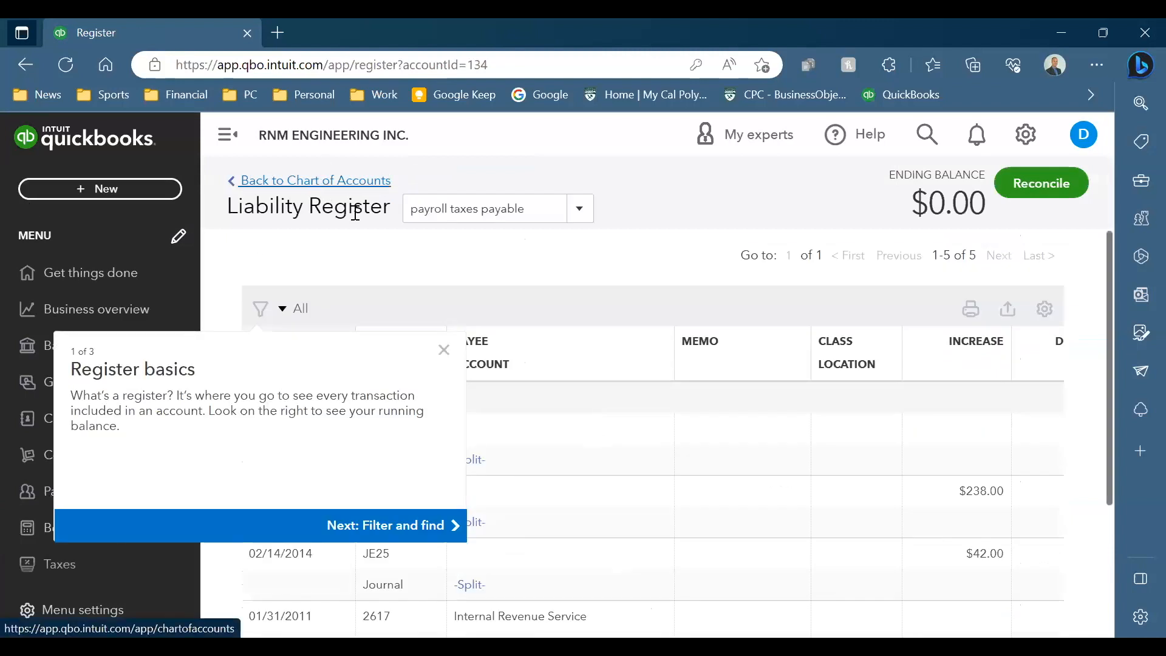
click(355, 181)
- Search for "cust" and open the Customers list
scroll(458, 293, down, 5)
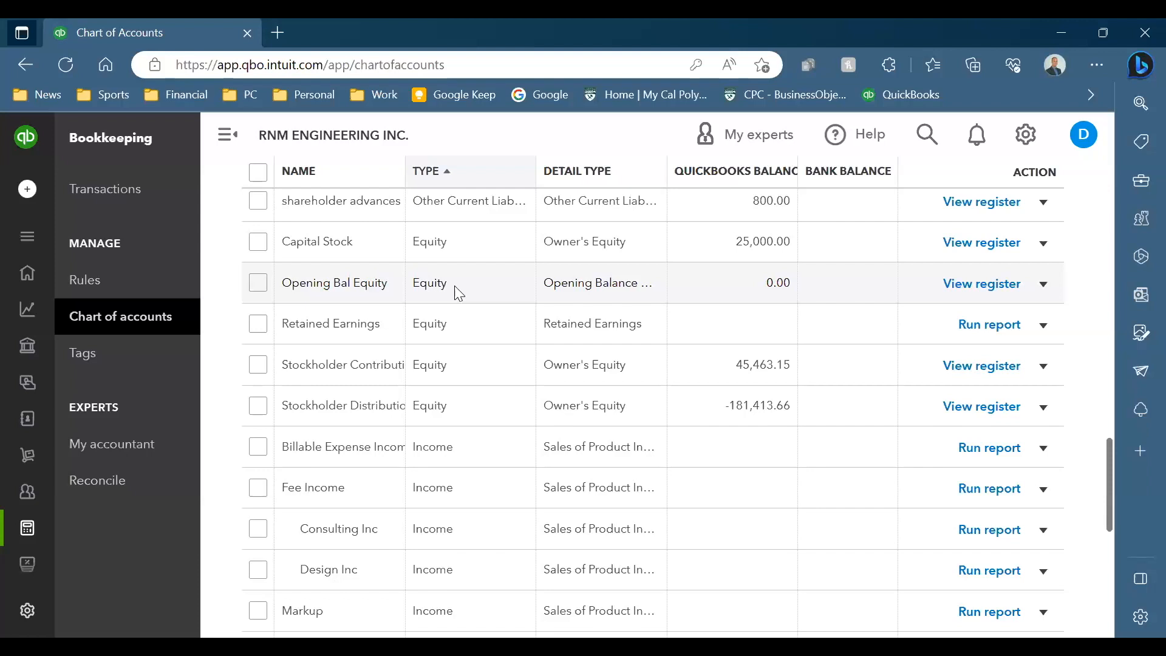
scroll(459, 293, up, 10)
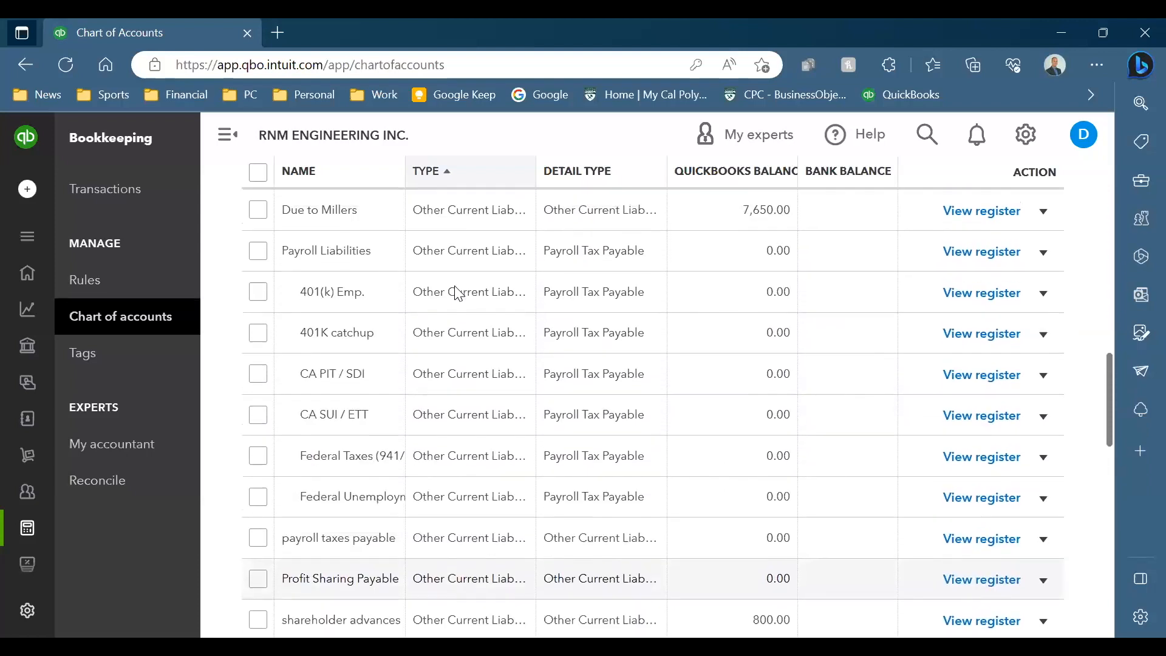
scroll(459, 293, up, 8)
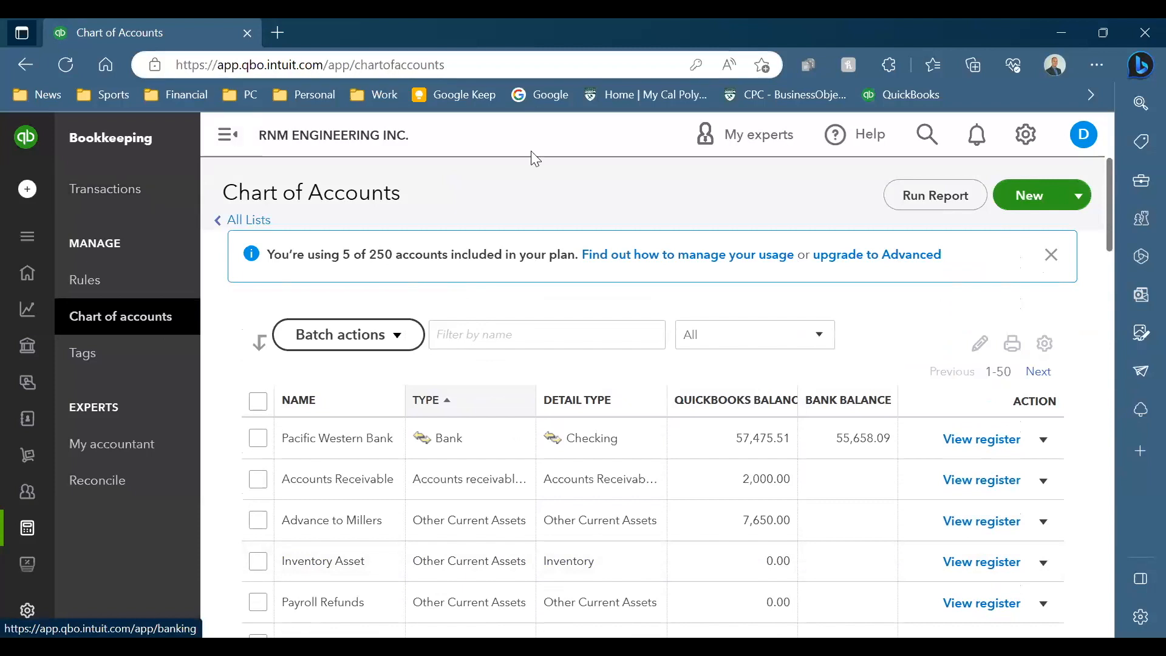
click(936, 125)
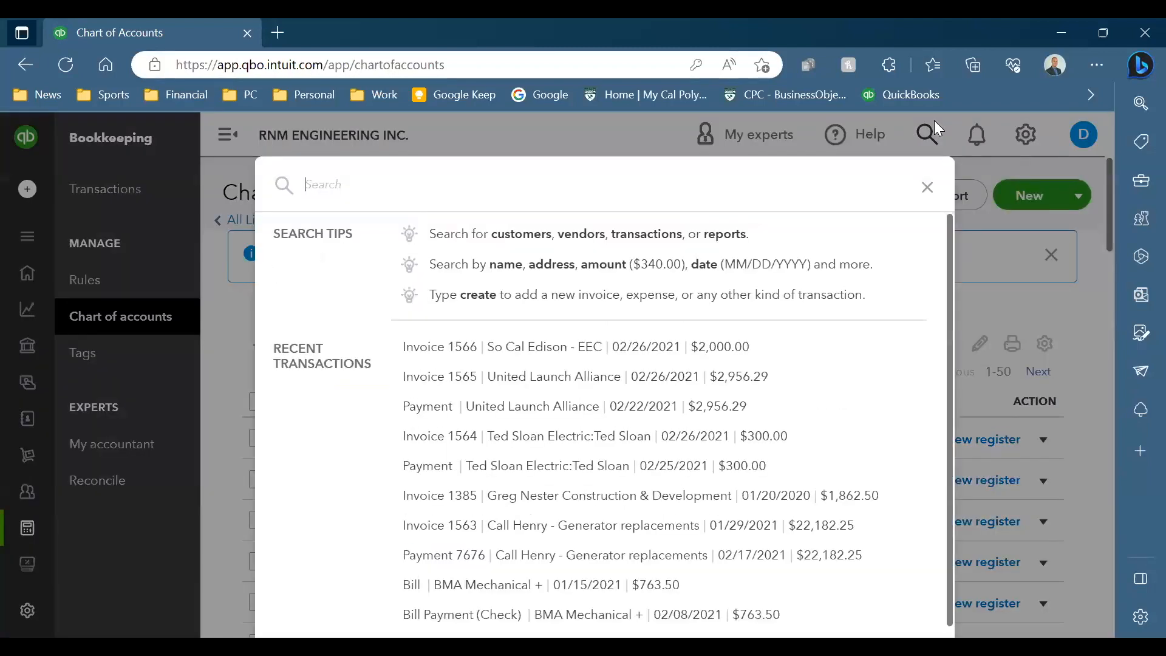
text(cust)
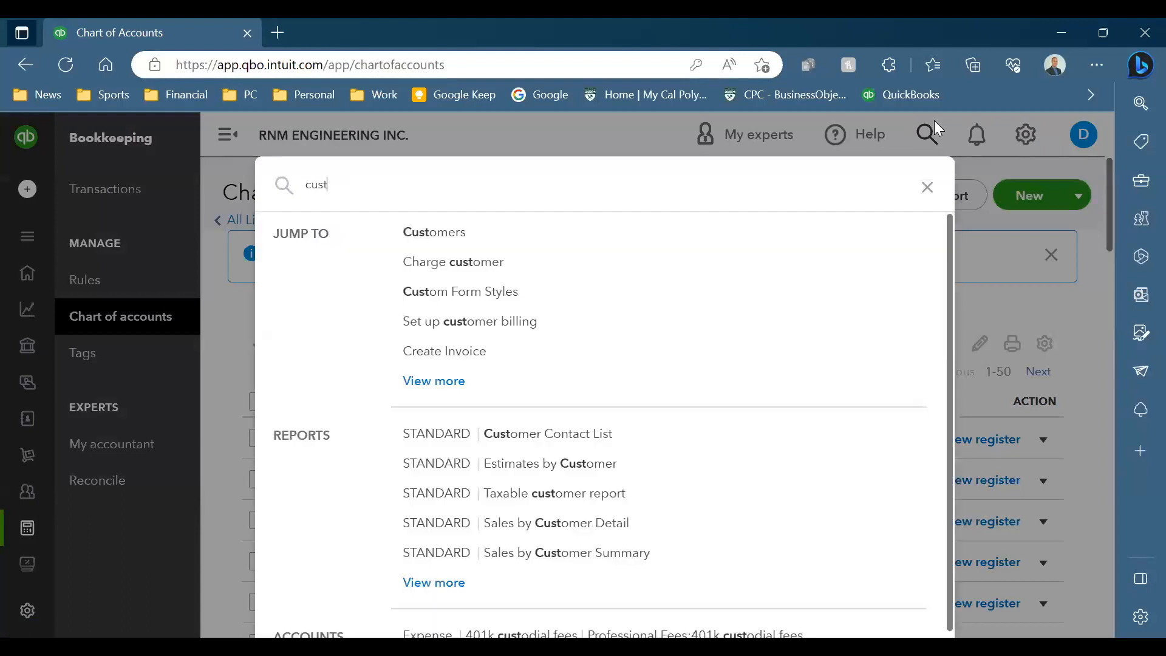
click(433, 234)
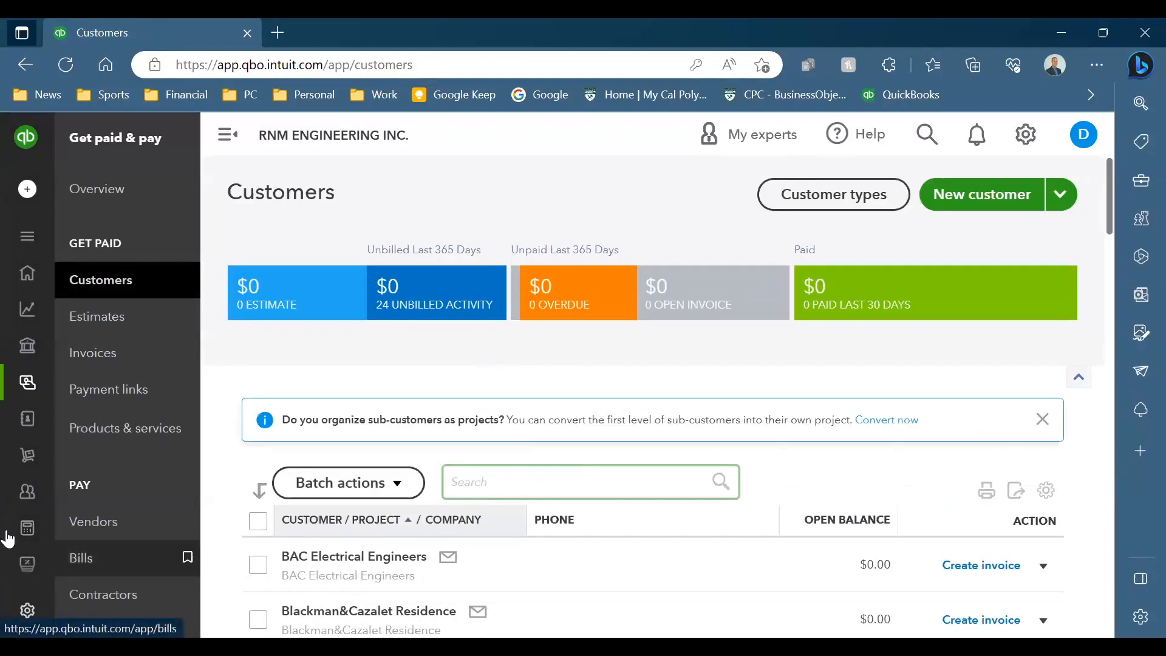
- Start a new invoice for the customer BAC Electrical Engineers from the customer list
scroll(559, 468, down, 2)
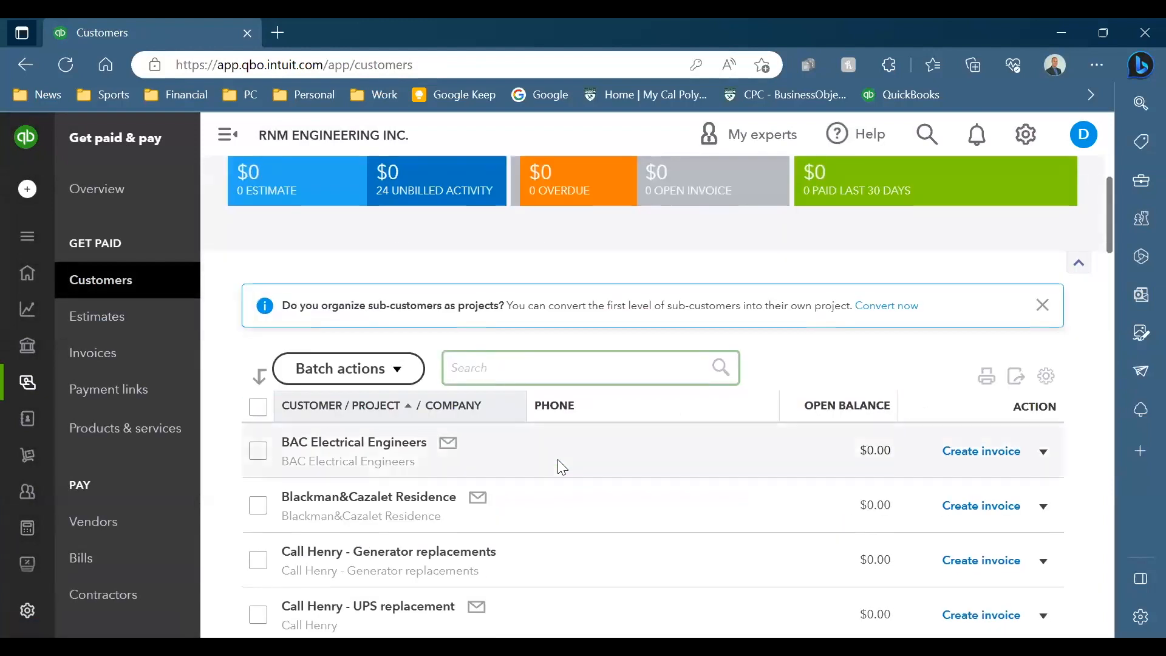
click(755, 489)
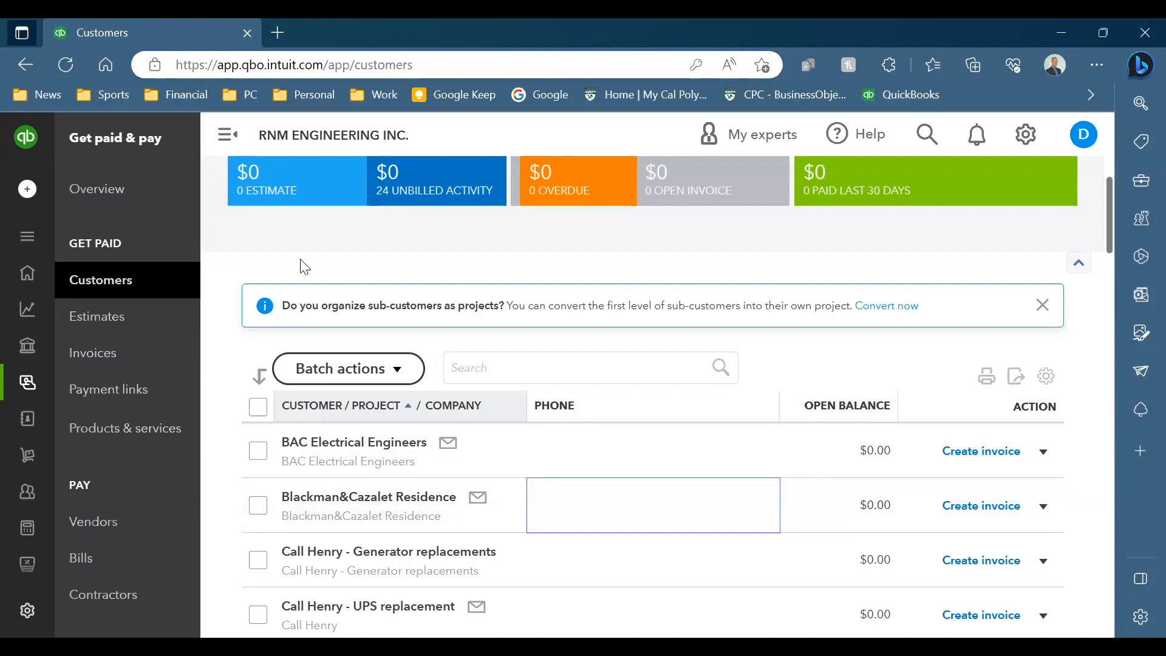
scroll(694, 472, down, 2)
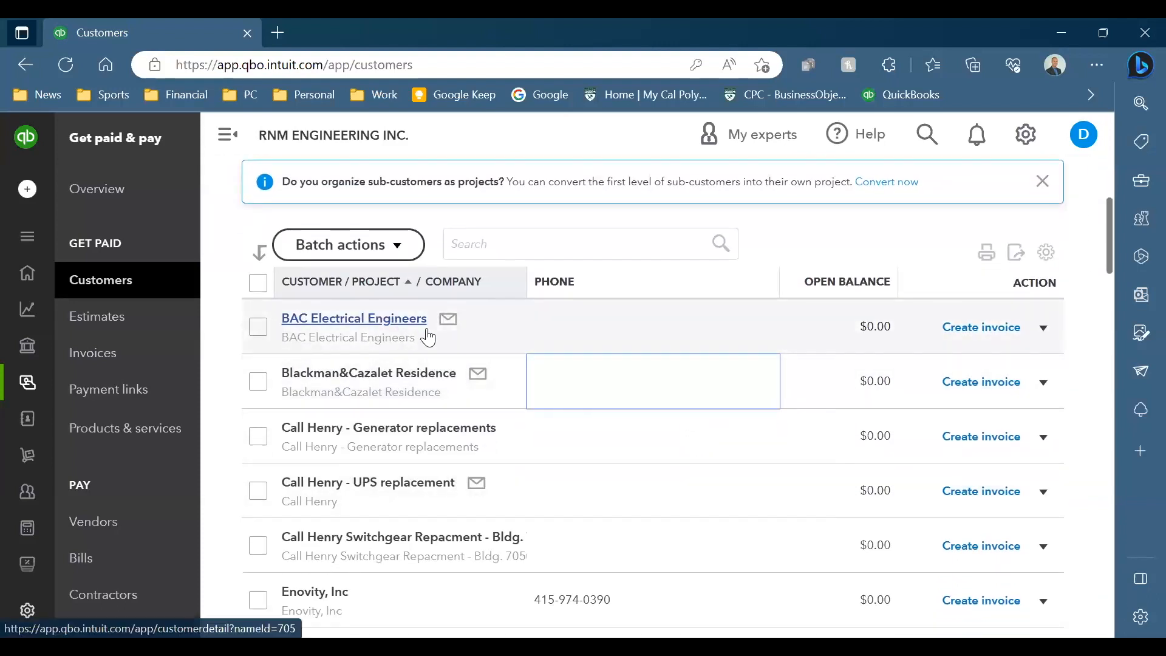
click(980, 328)
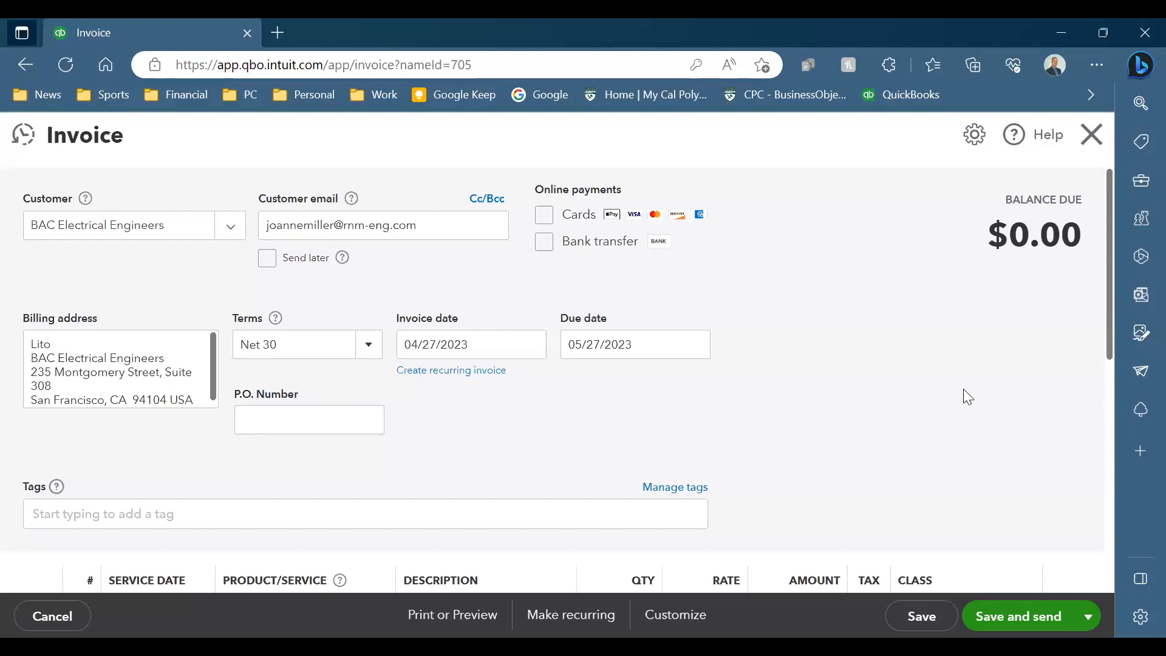
- Fill the invoice's first line with service date 04/27/2023 and the service Client Meeting
scroll(963, 389, down, 4)
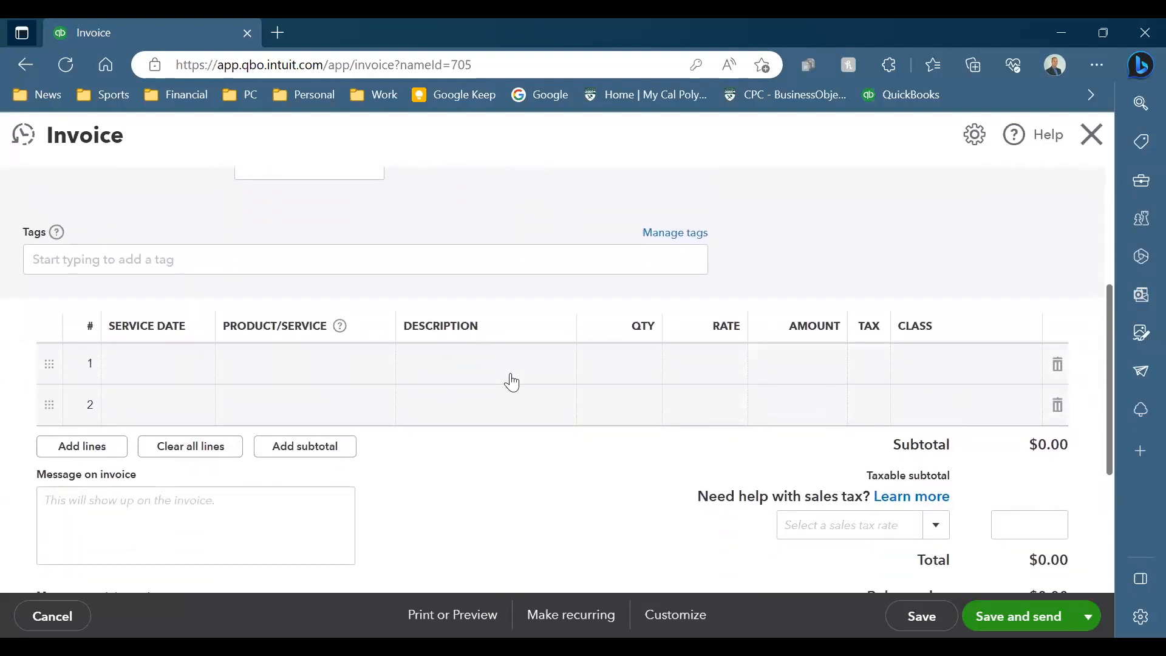
click(193, 372)
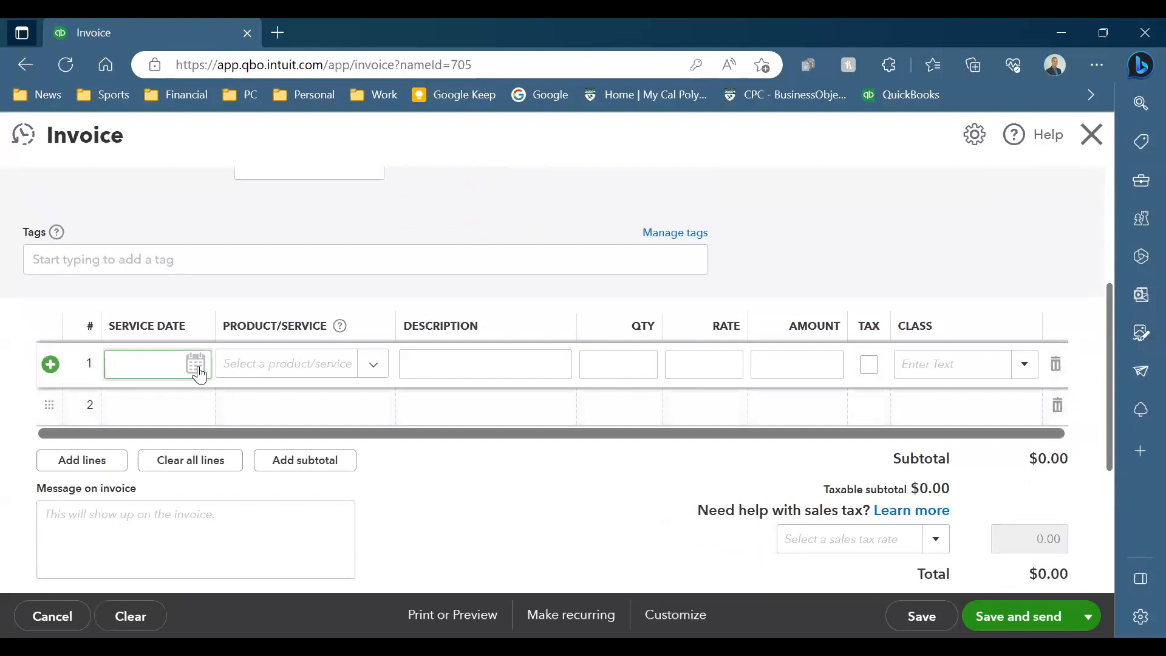
click(198, 371)
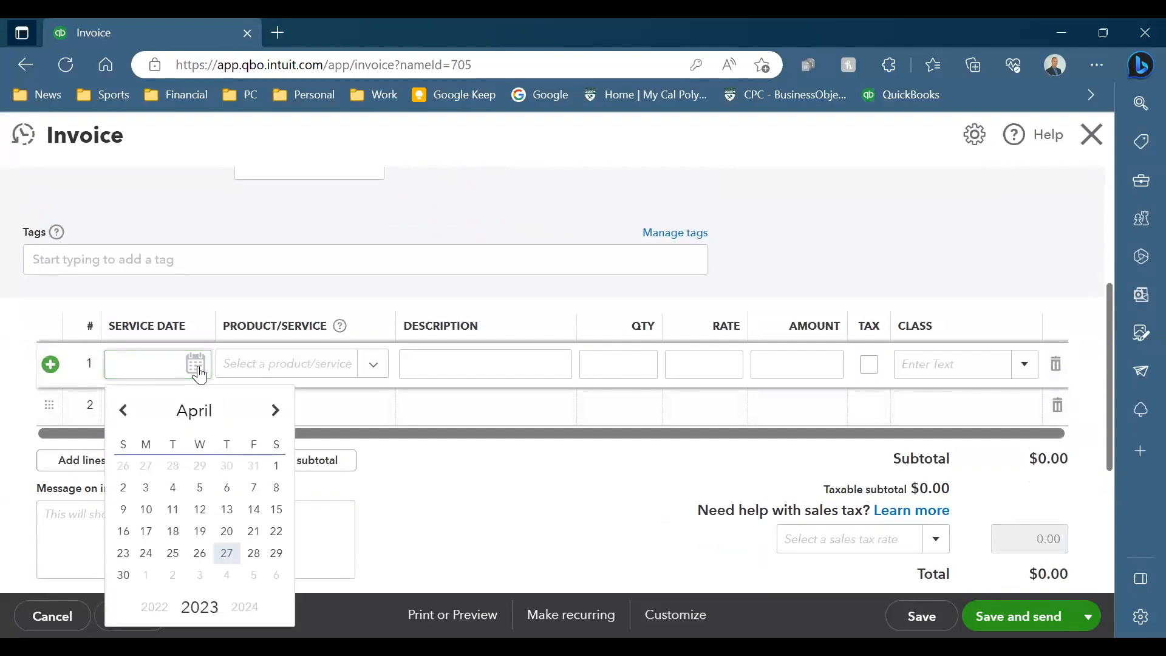
click(228, 550)
click(378, 364)
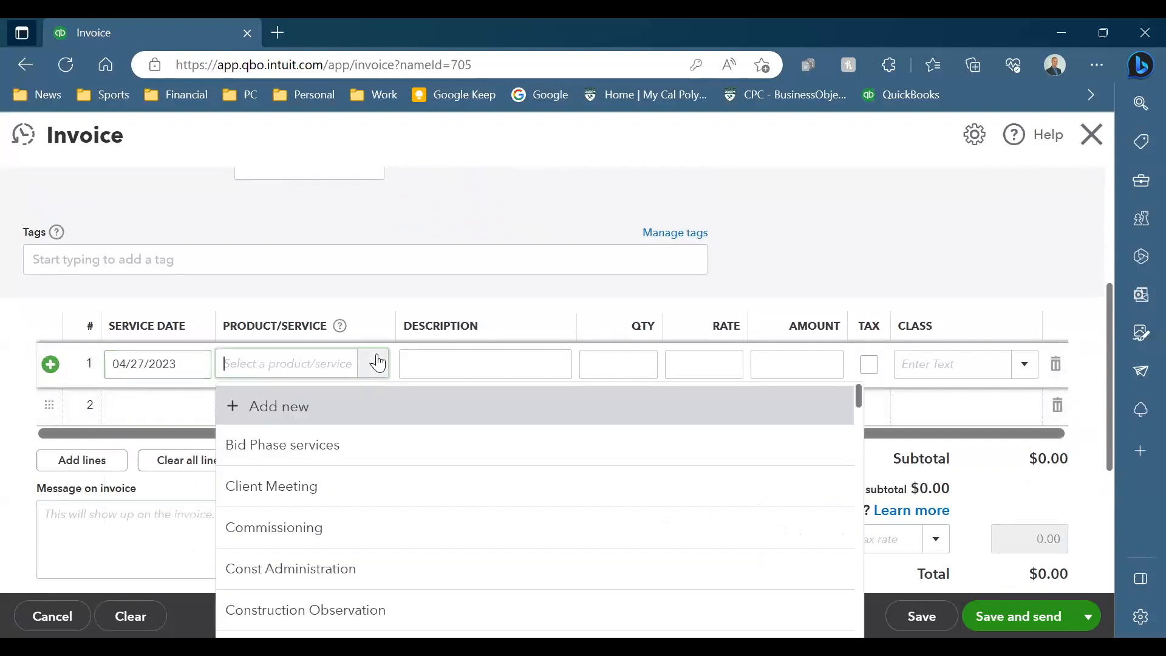
click(322, 485)
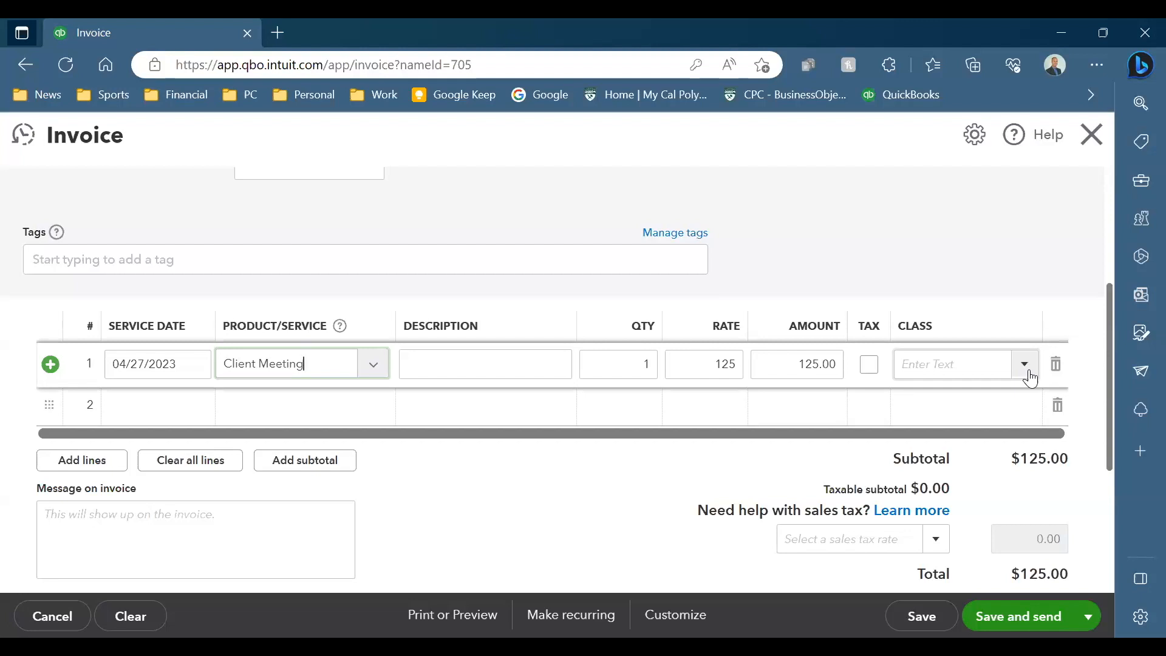
- Review the rest of the invoice, including the sales tax rate choices, totals, message fields, attachments and header details
scroll(1031, 378, down, 3)
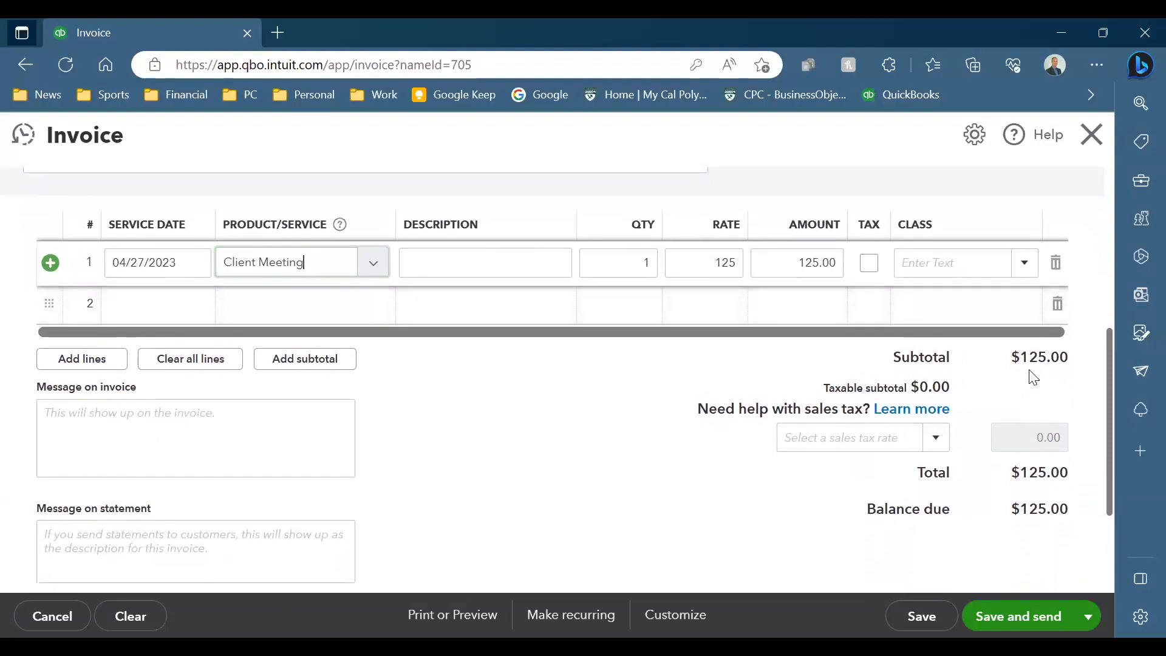
scroll(1033, 377, down, 4)
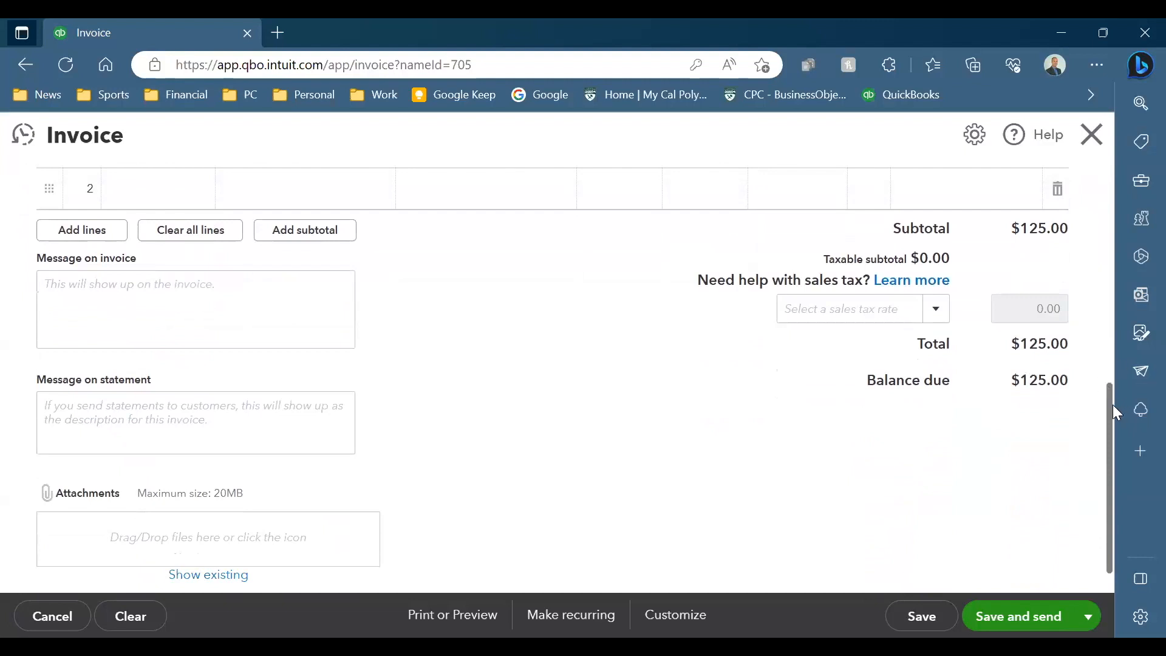
drag(1110, 403, 994, 344)
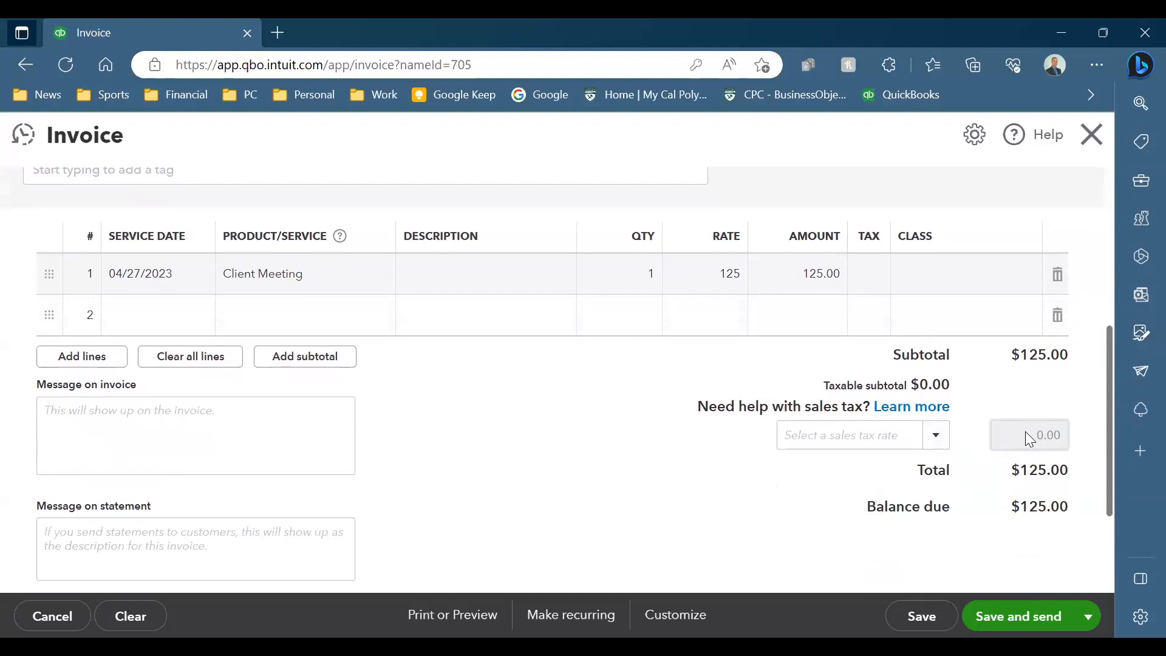
click(931, 436)
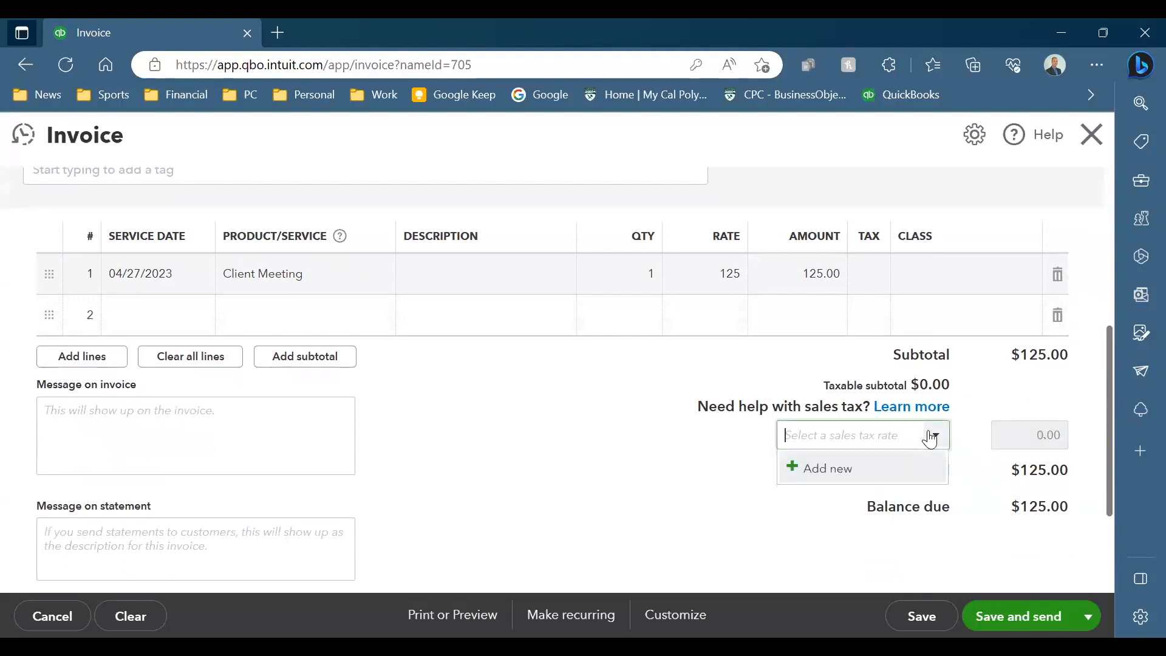
click(932, 436)
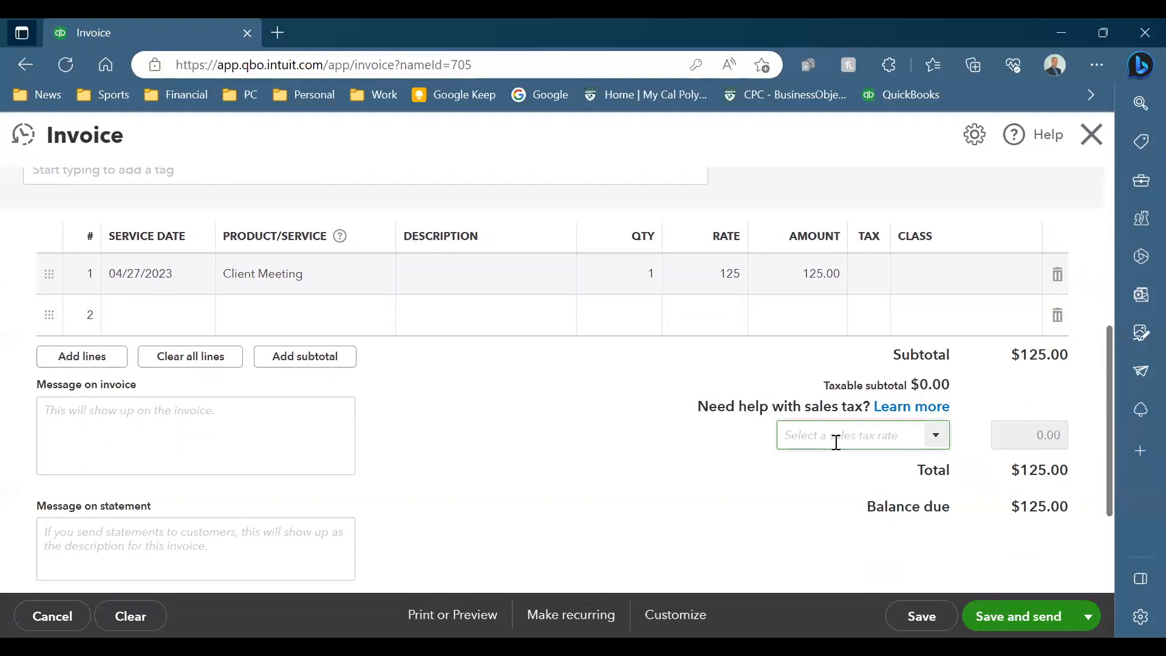
double_click(1040, 441)
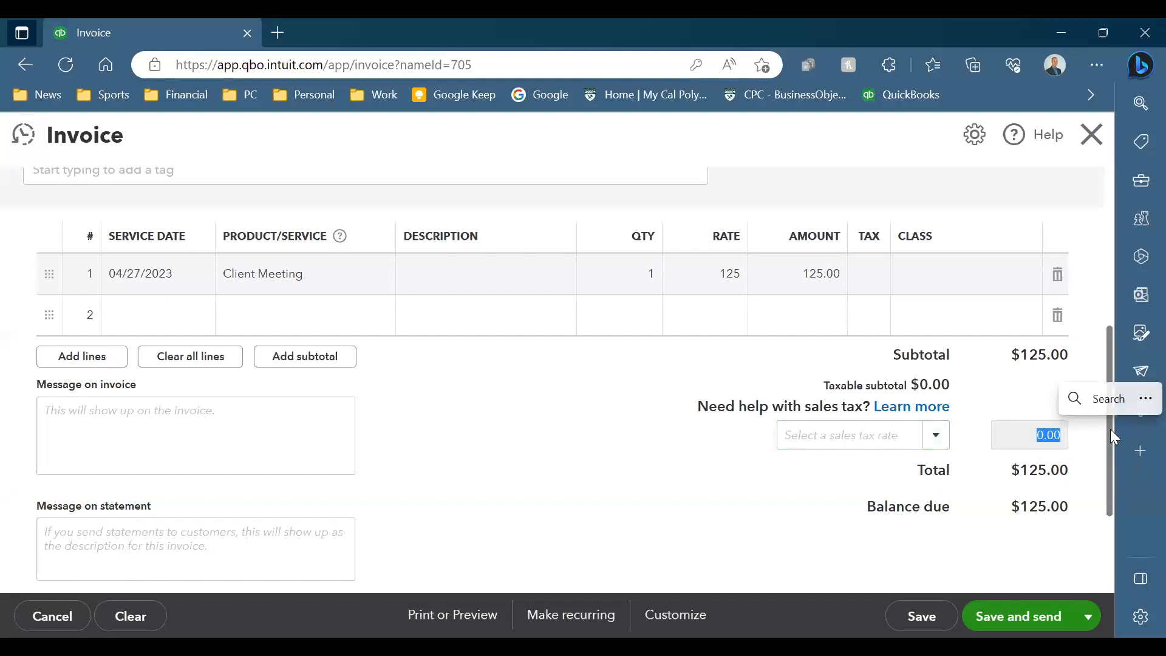
scroll(689, 450, down, 2)
click(690, 450)
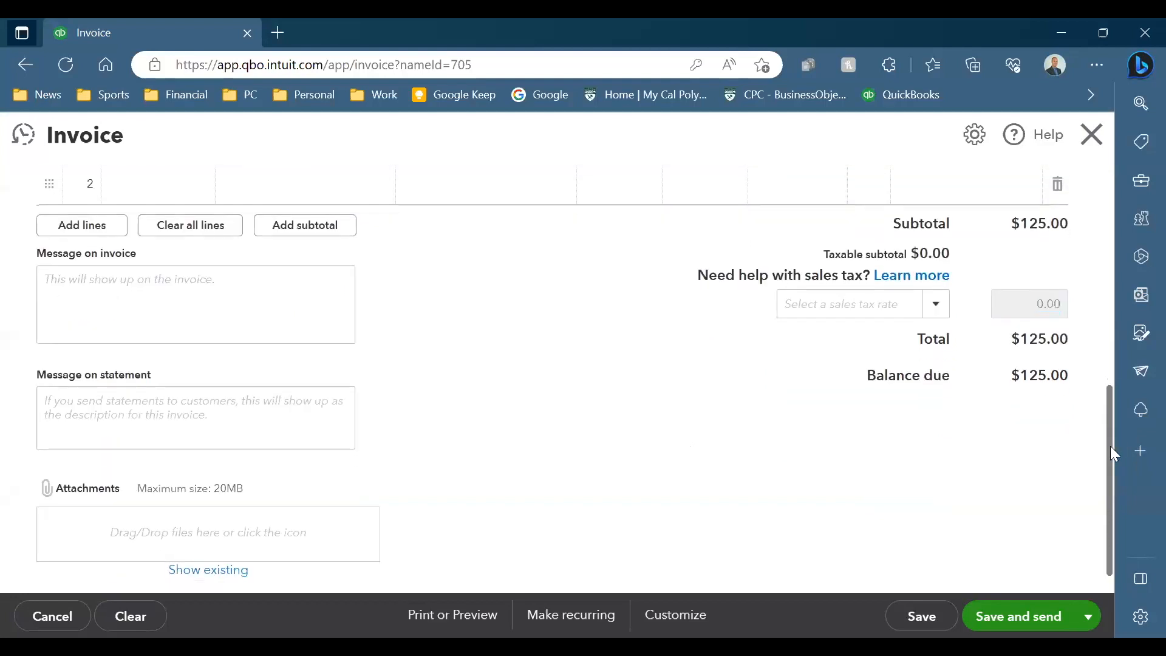
scroll(1115, 454, down, 1)
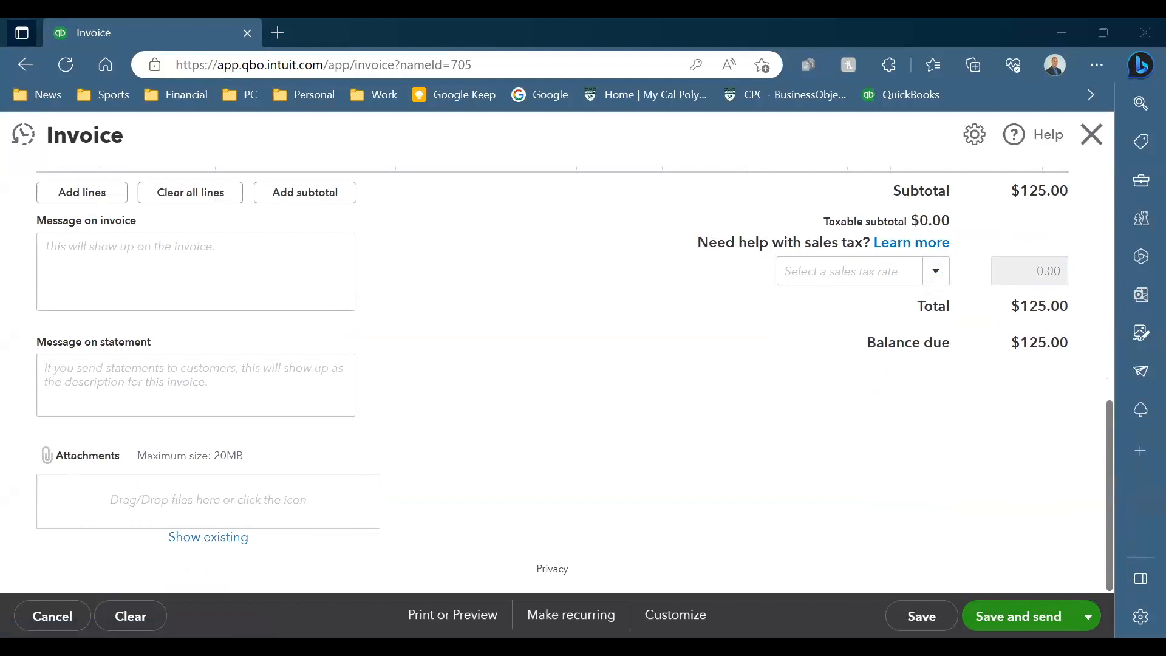
scroll(622, 435, up, 4)
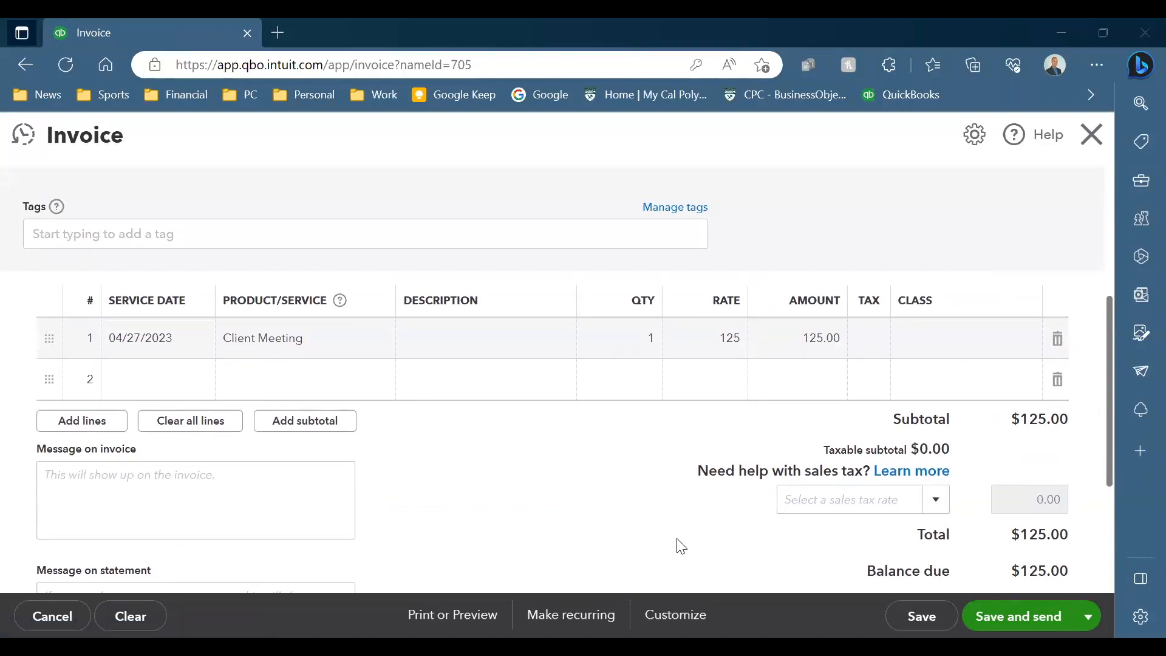
scroll(607, 413, up, 5)
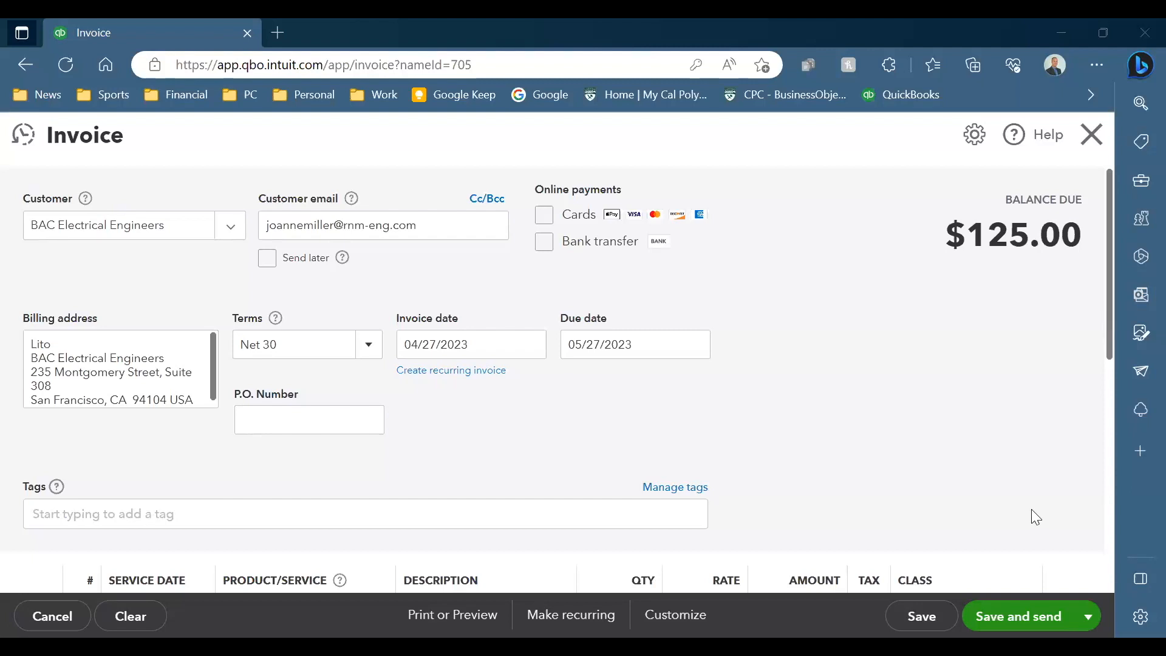
- Try to save the invoice, and close it without saving to return to the Customers list
click(1035, 483)
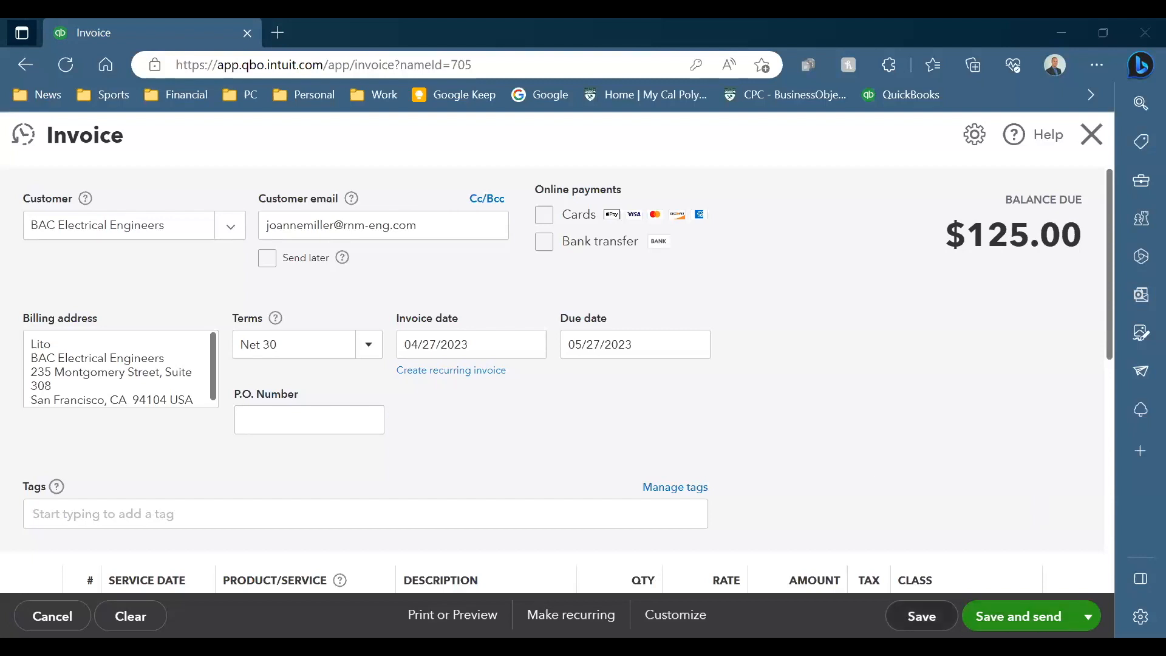
click(916, 615)
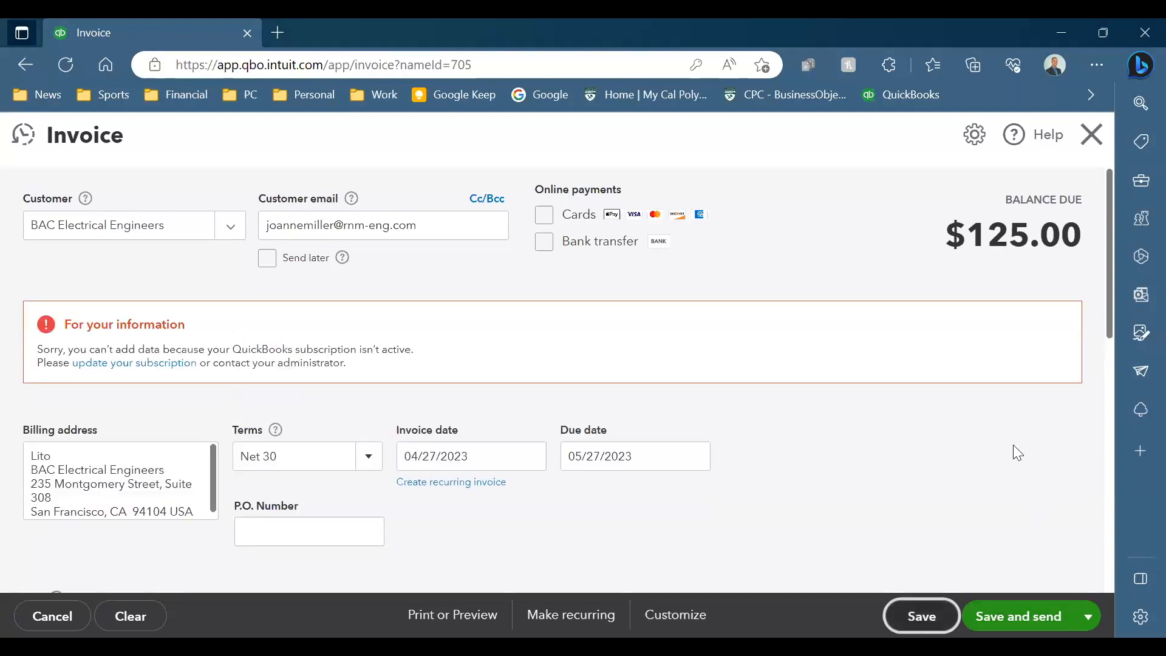
click(1091, 134)
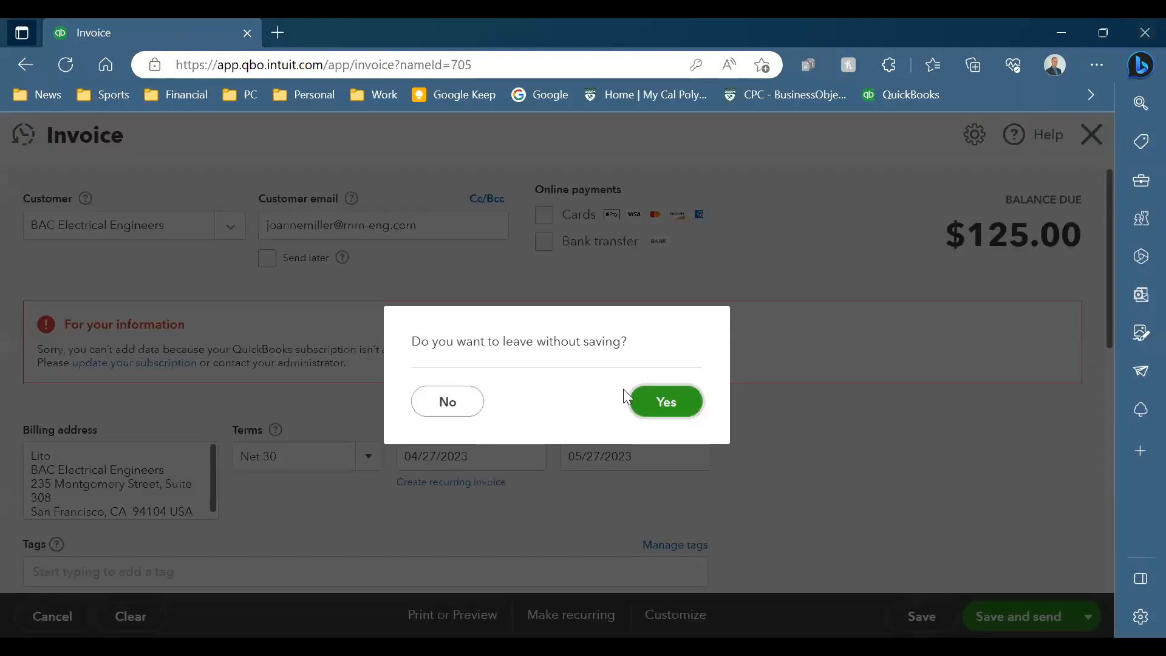
click(457, 401)
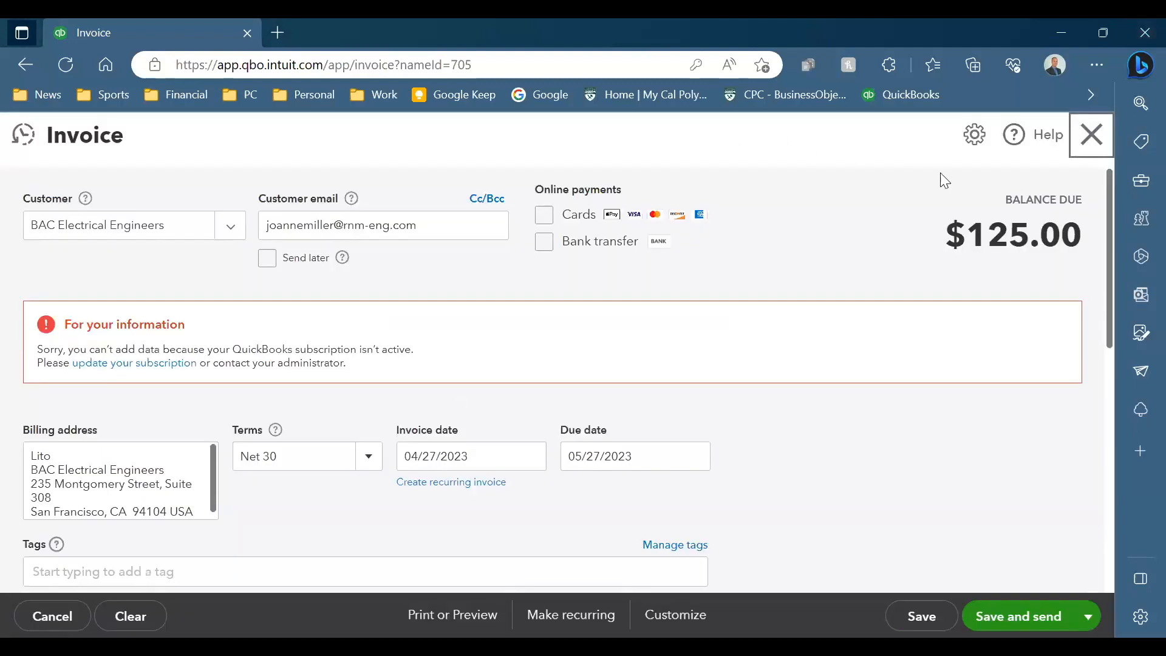
click(1090, 133)
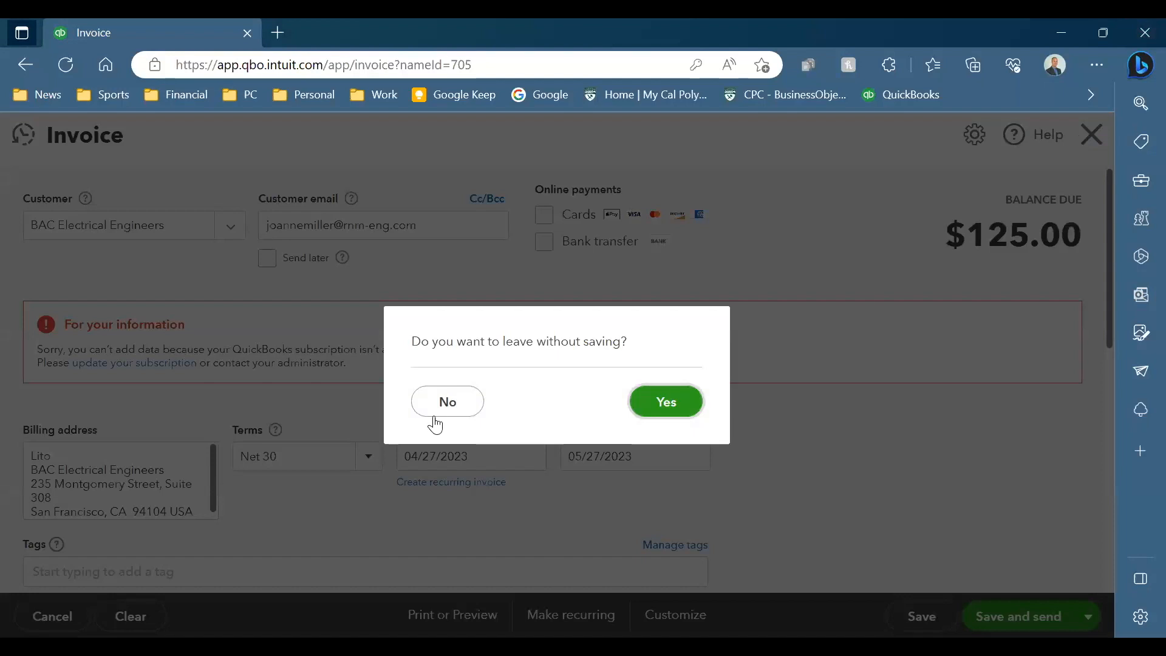
click(666, 408)
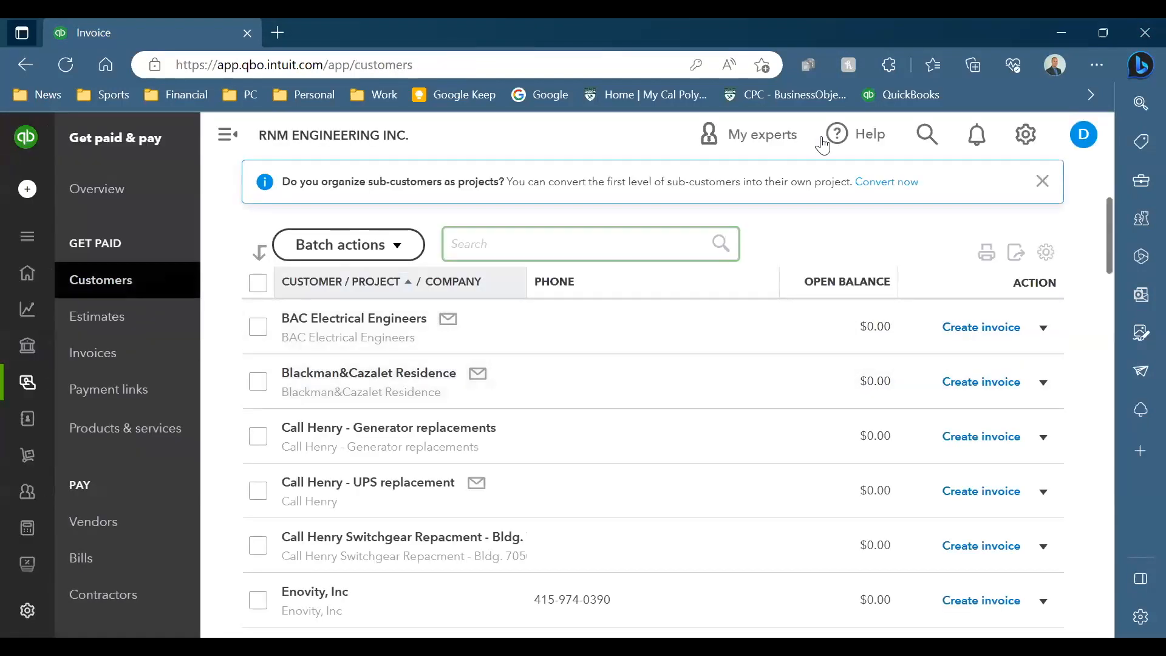
- Search for "vendor" and open the Vendors list
click(920, 144)
text(vendor)
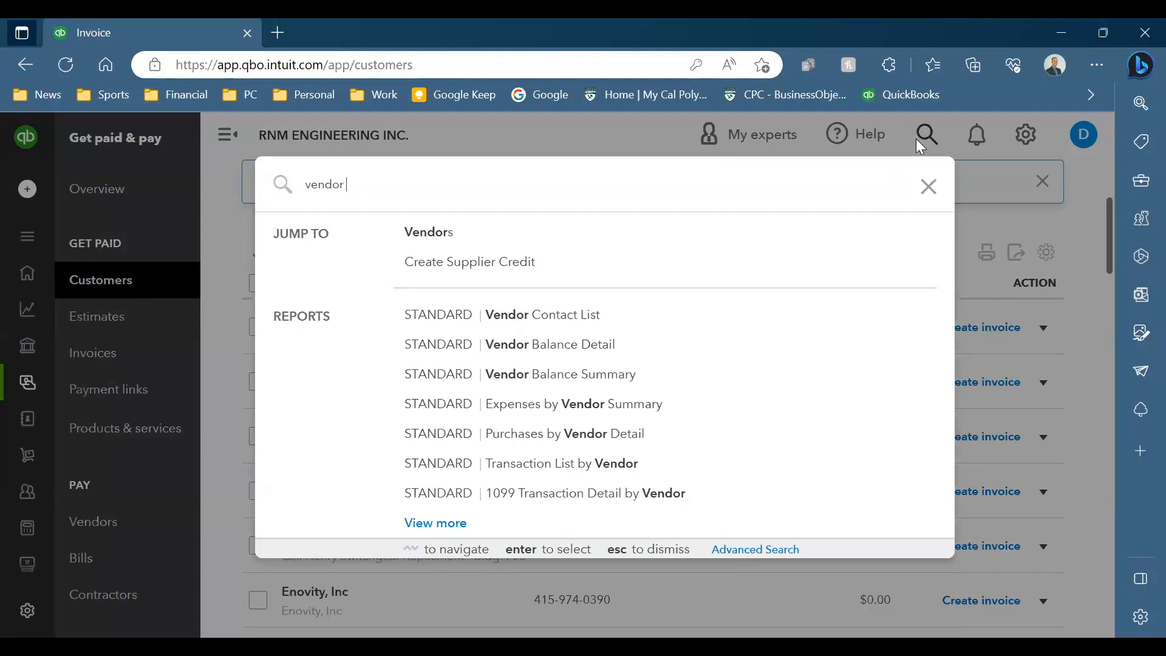
click(428, 234)
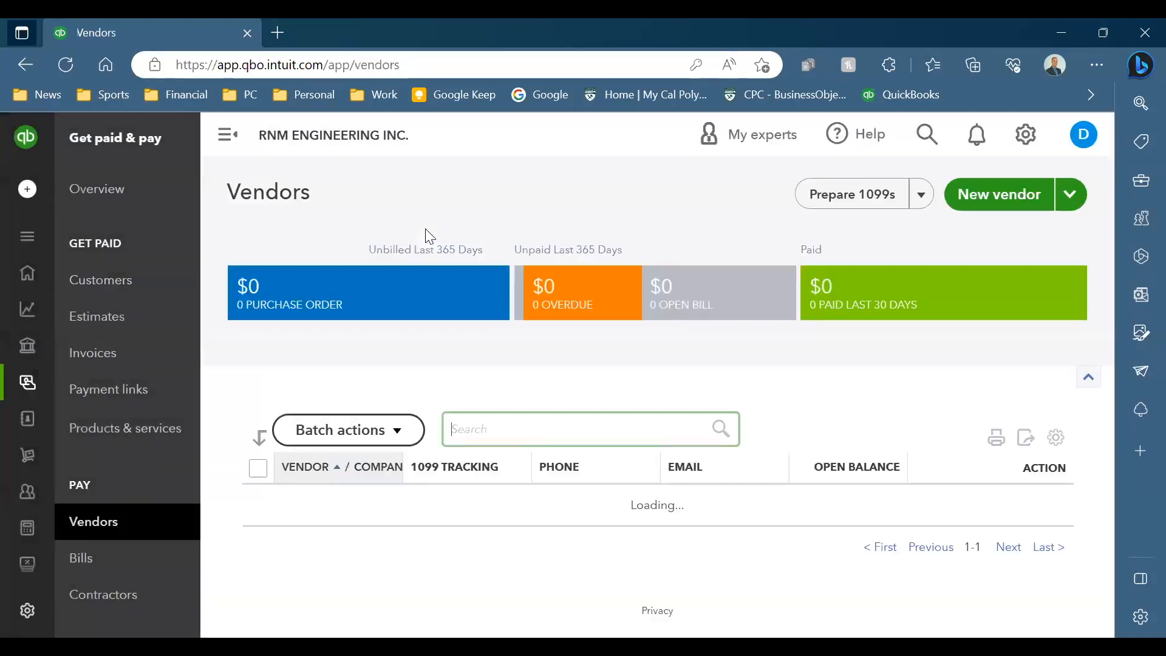
- Look through the Vendors list, examining the vendors, their 1099 tracking marks and open balances
scroll(494, 283, down, 4)
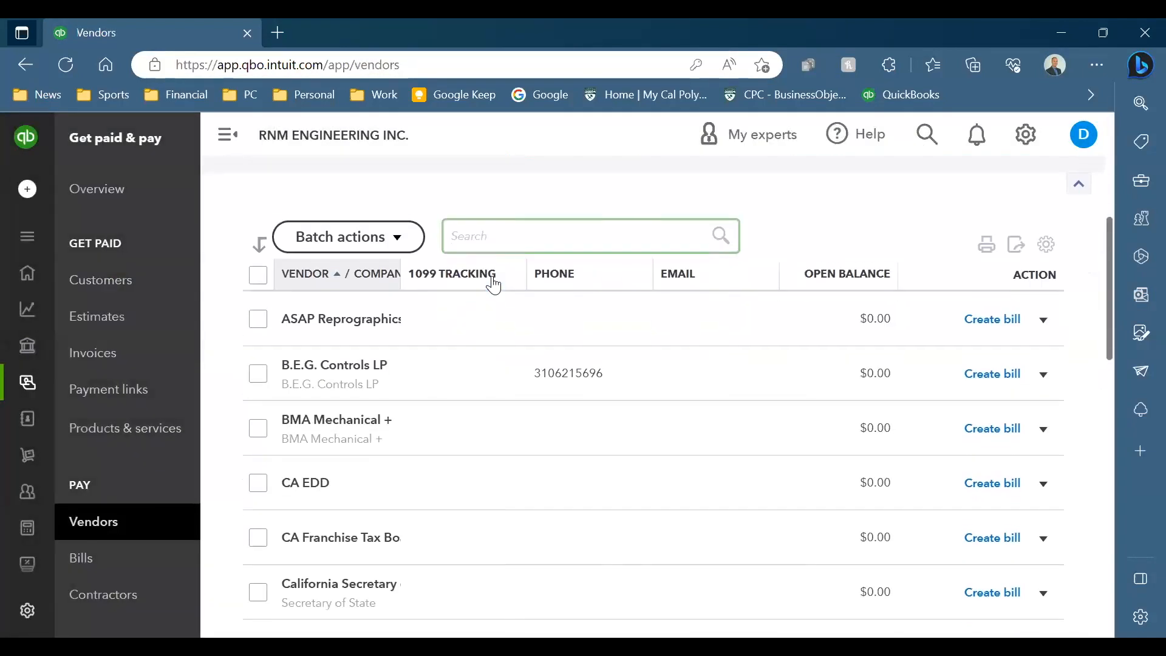
scroll(496, 283, up, 2)
scroll(497, 283, down, 3)
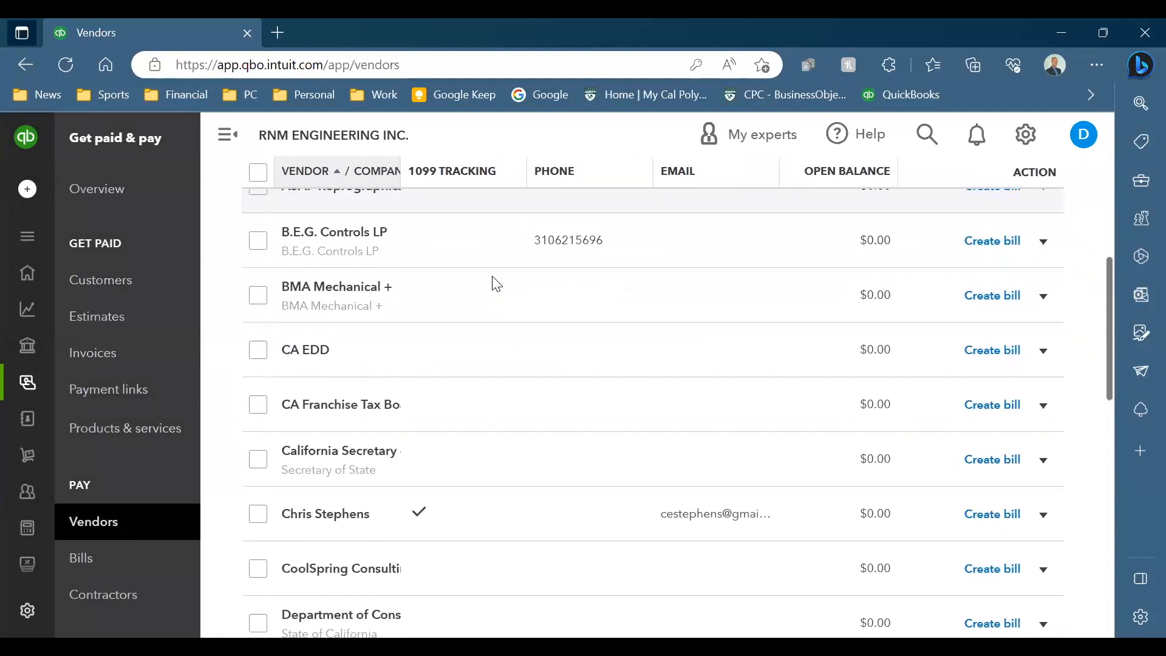
scroll(497, 284, up, 1)
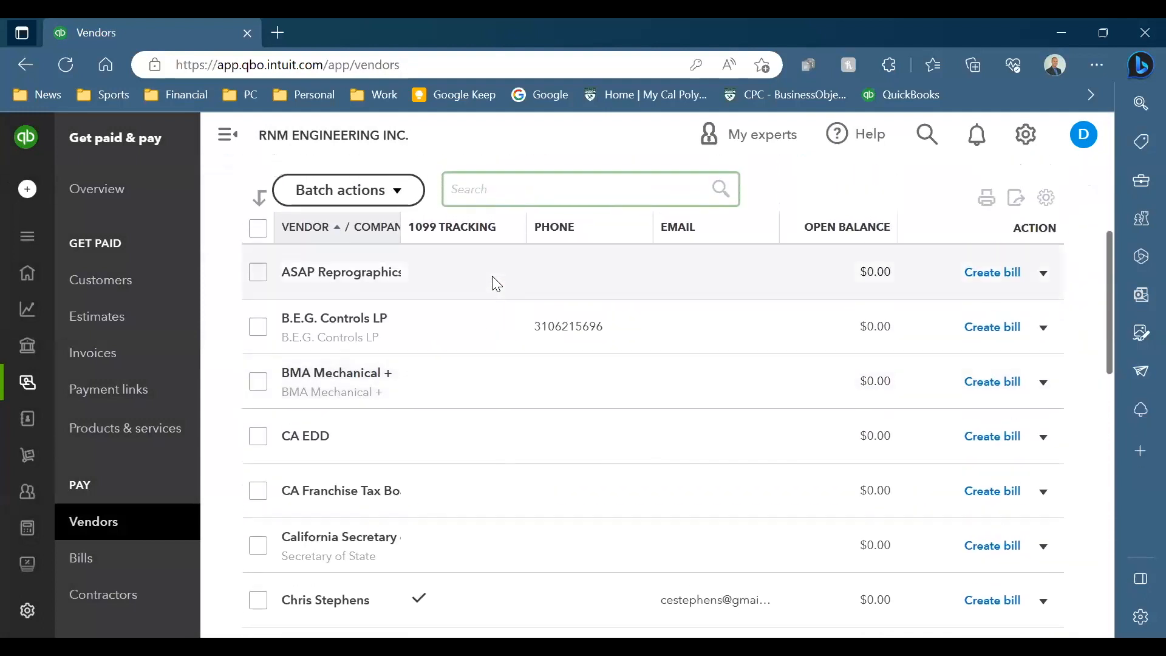
scroll(497, 283, down, 2)
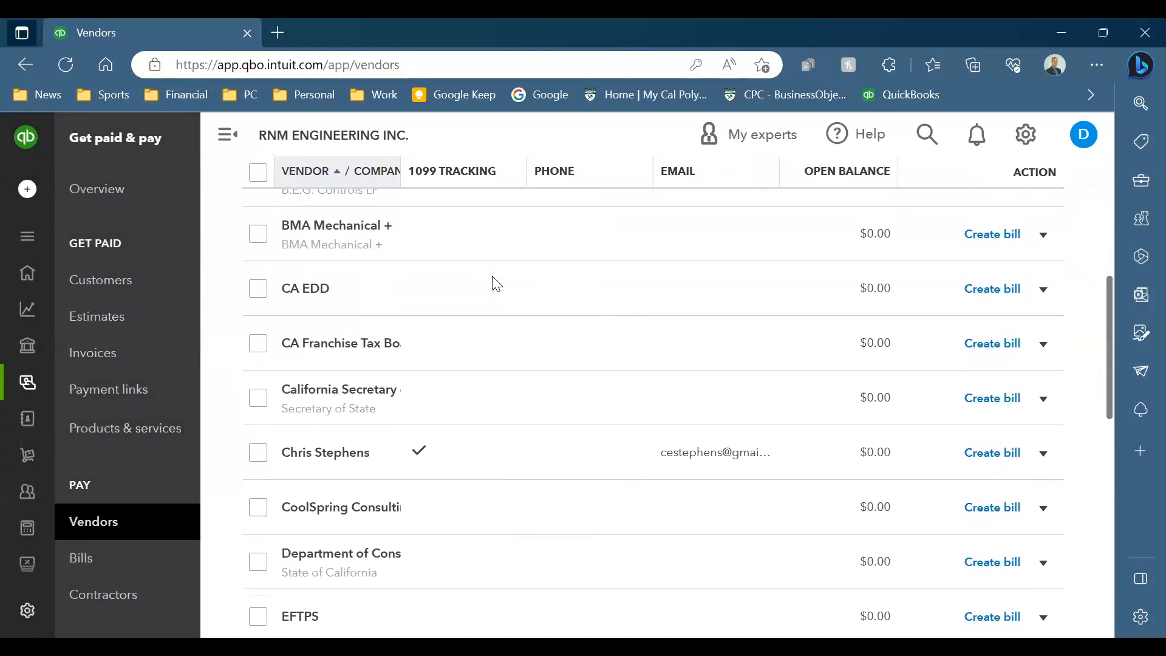
scroll(497, 284, down, 1)
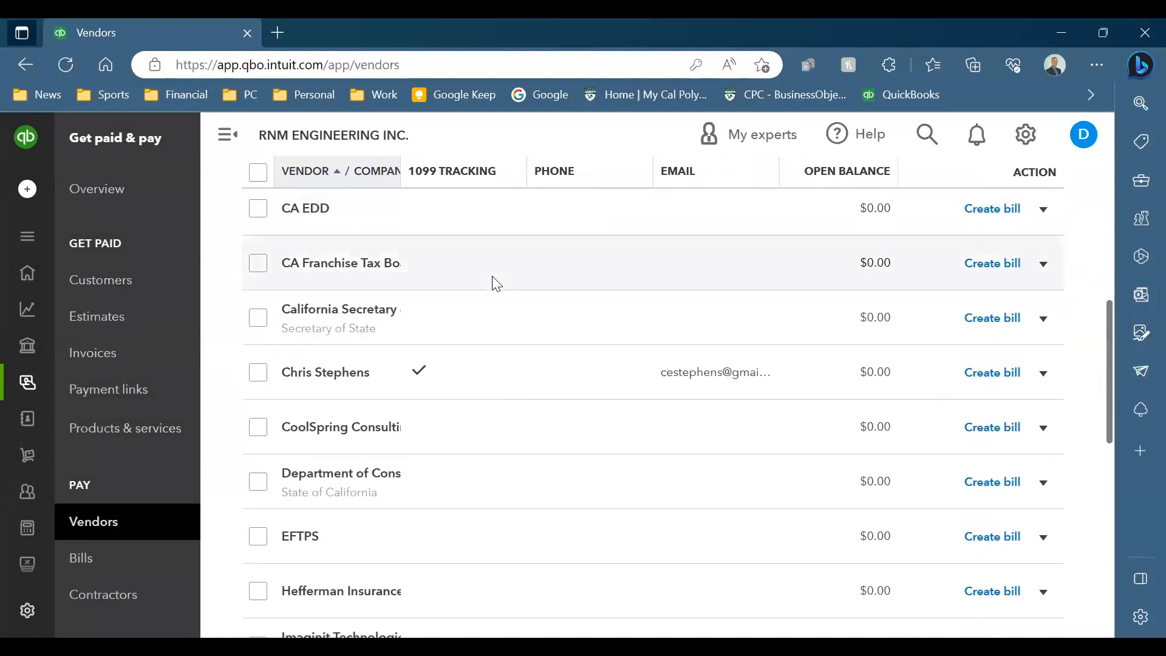
scroll(497, 283, down, 1)
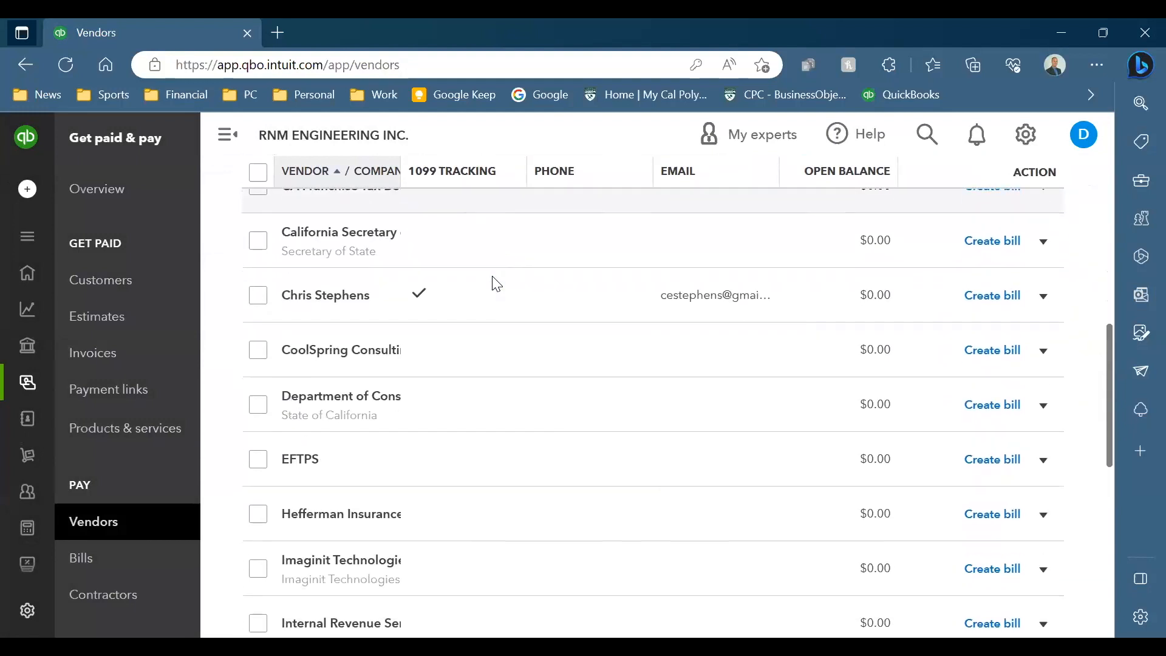
scroll(497, 284, down, 2)
scroll(497, 284, up, 5)
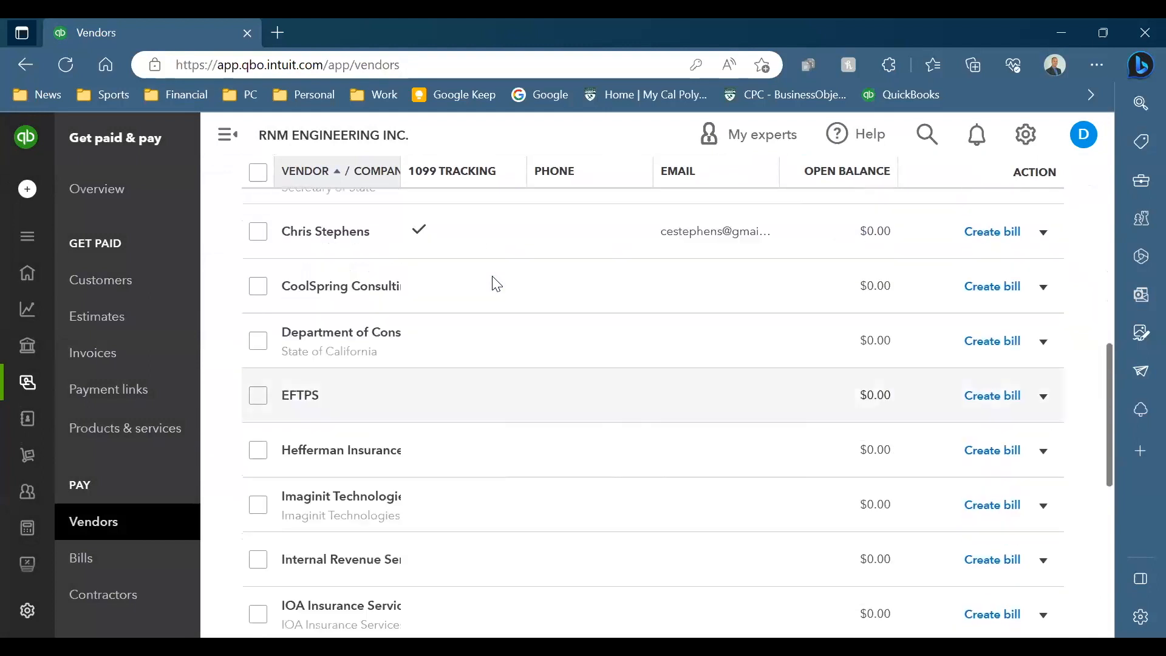
scroll(497, 283, up, 1)
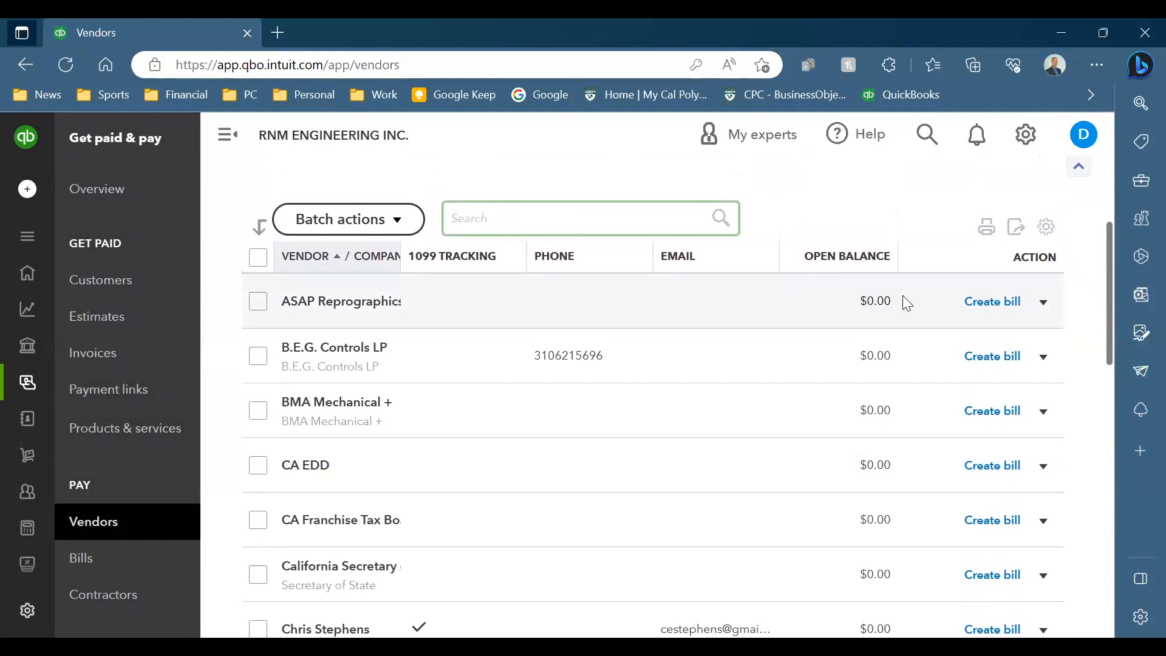
- Start a bill for the vendor ASAP Reprographics and set the first line's category to Consultants
click(990, 304)
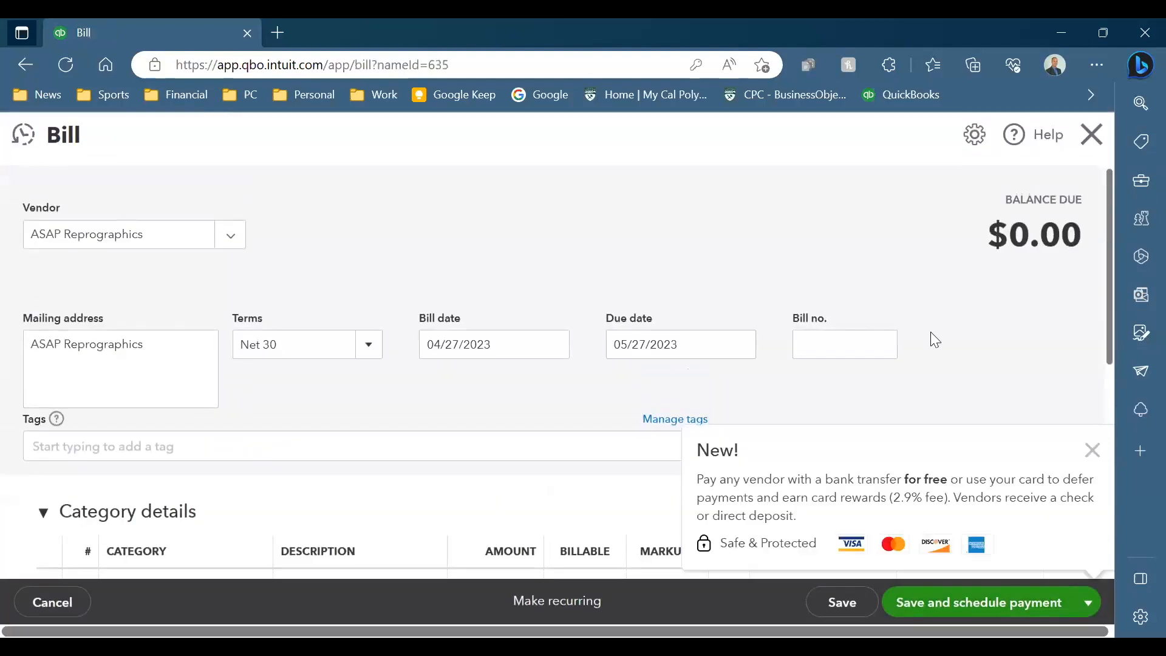
click(1093, 450)
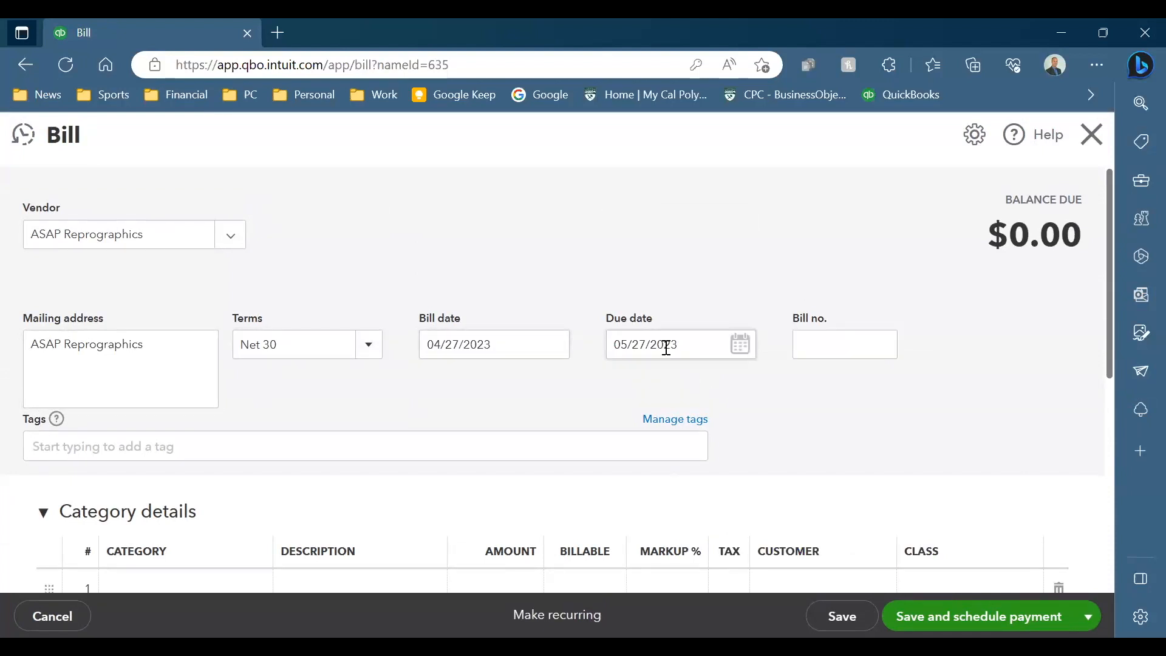
scroll(666, 348, down, 3)
click(546, 446)
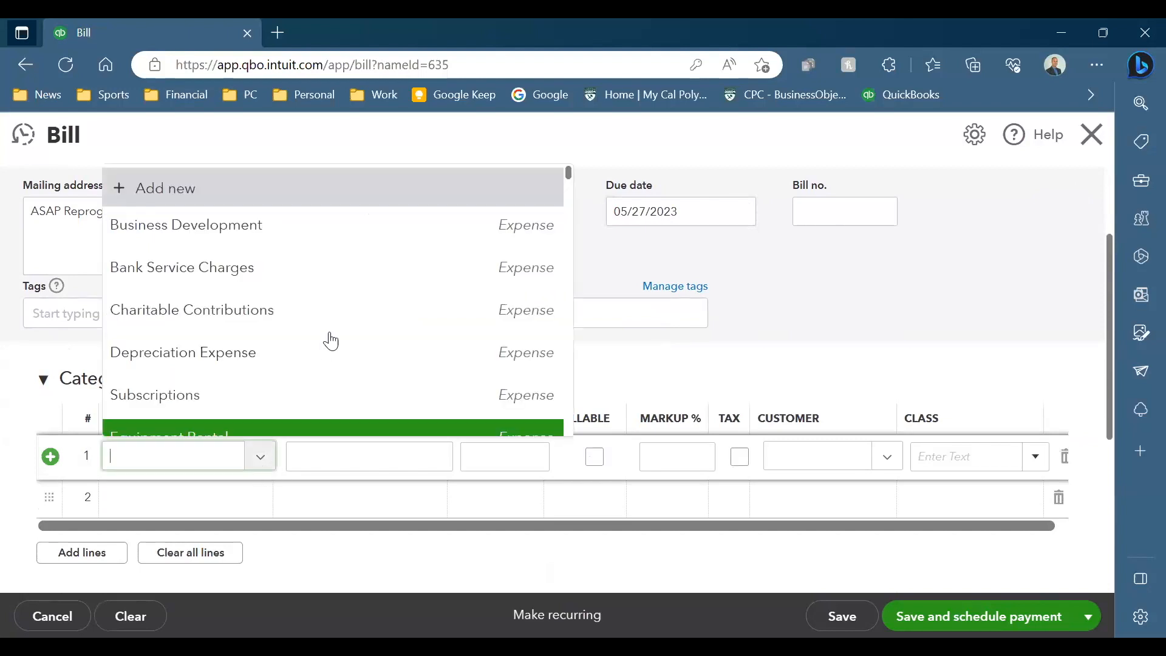
scroll(333, 351, down, 9)
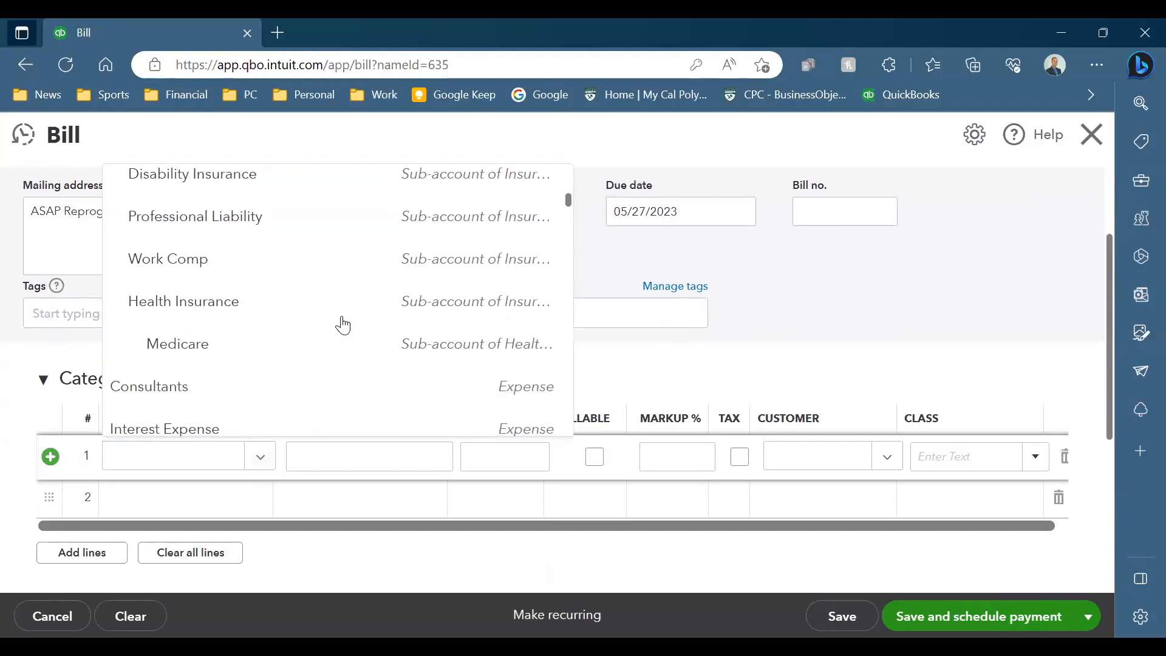
scroll(344, 325, up, 2)
scroll(344, 325, down, 1)
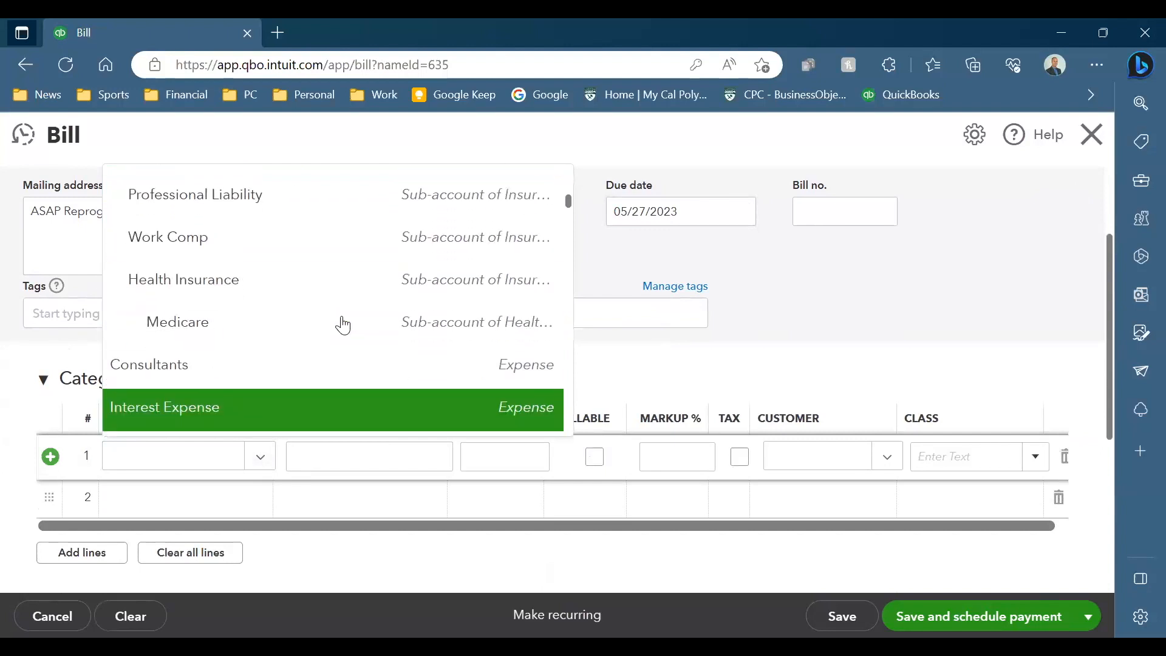
scroll(342, 325, up, 3)
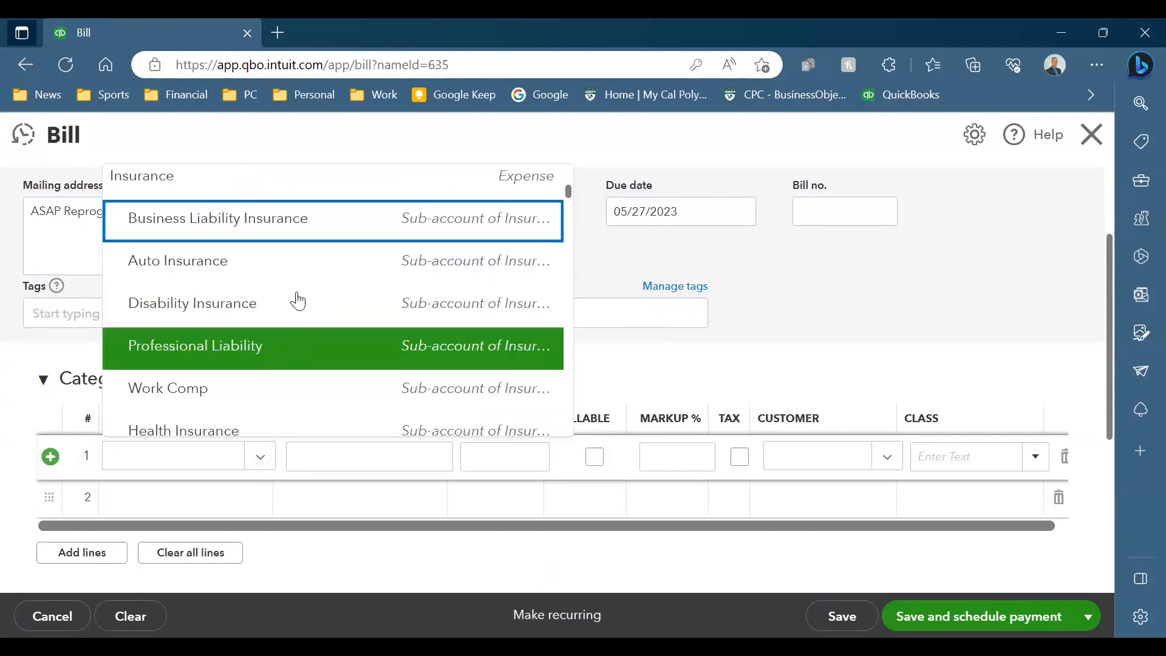
scroll(298, 301, down, 3)
click(213, 372)
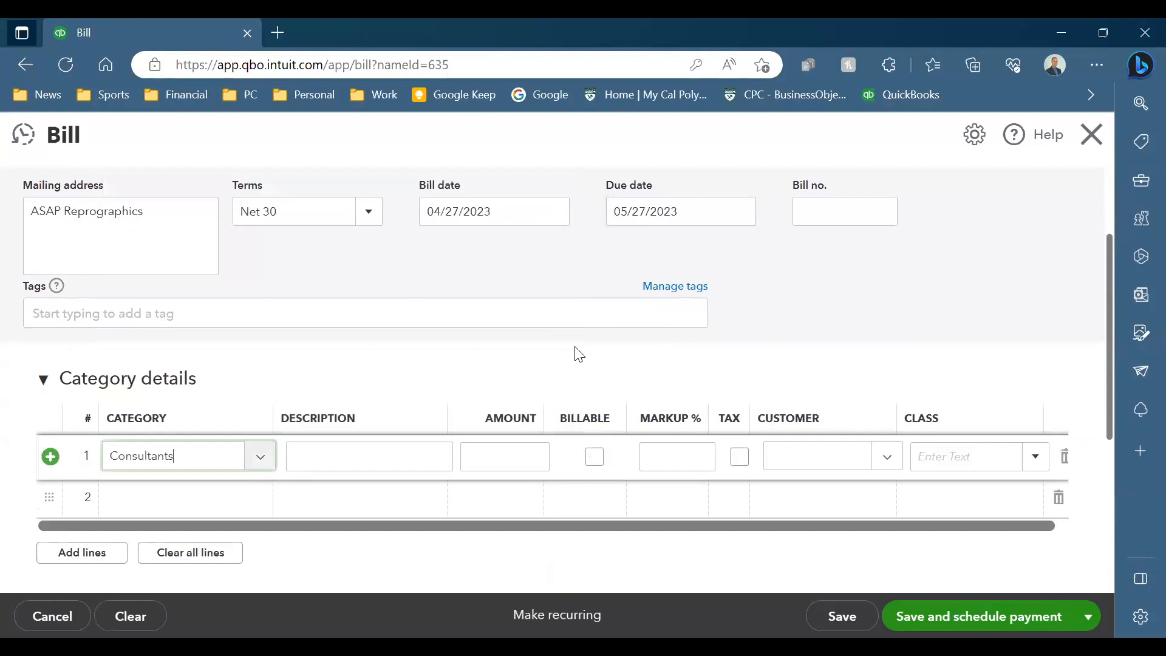
- Enter the description "Buildout" and the amount 500.00 on the bill's first category line
click(356, 455)
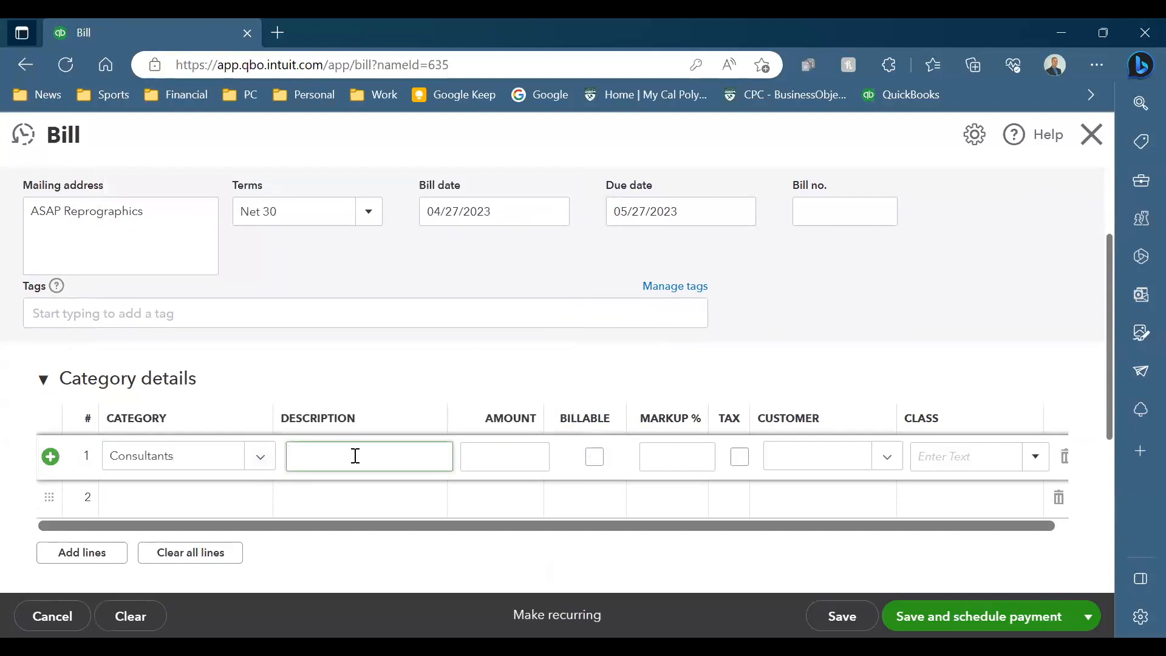
text(Buildout)
click(497, 450)
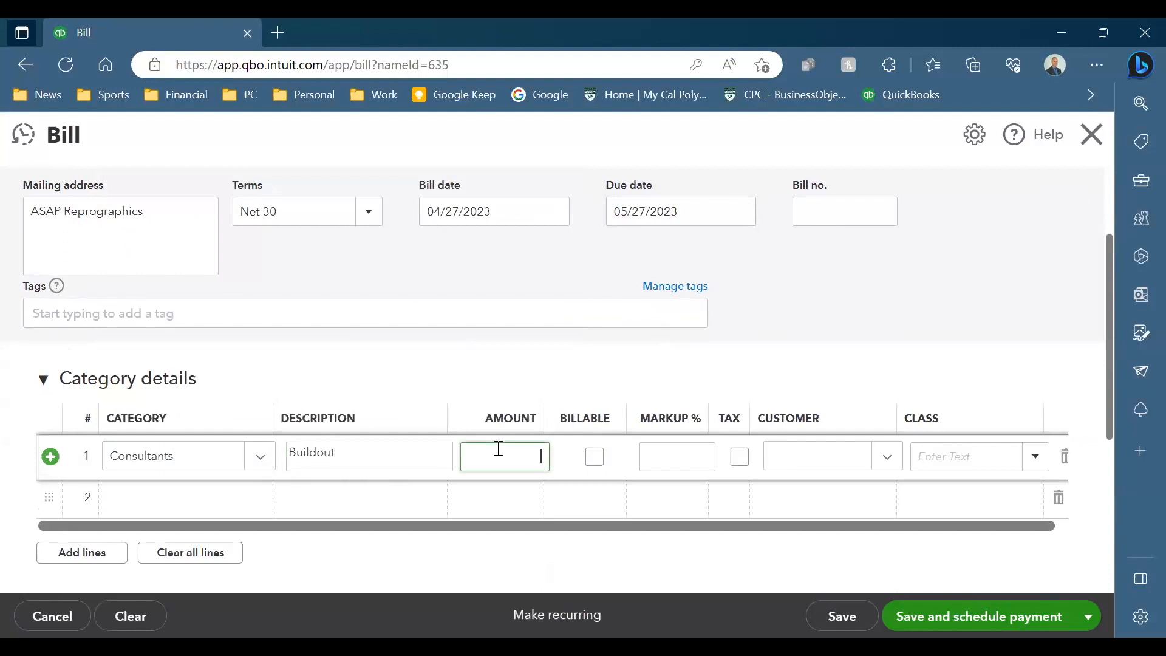
text(5000)
key(BackSpace)
- Check the class choices for the bill's first category line without picking one
click(998, 457)
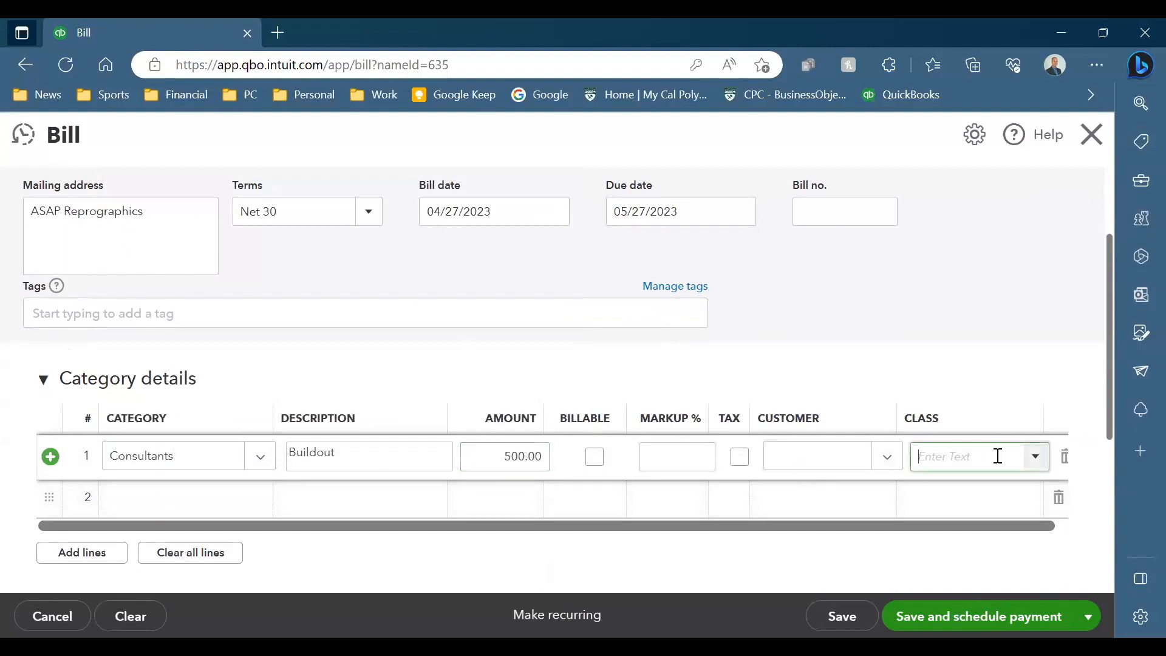
click(1034, 468)
click(1034, 469)
click(959, 271)
- Try to save the bill and schedule its payment, and close it without saving to return to the Vendors list
scroll(959, 271, down, 2)
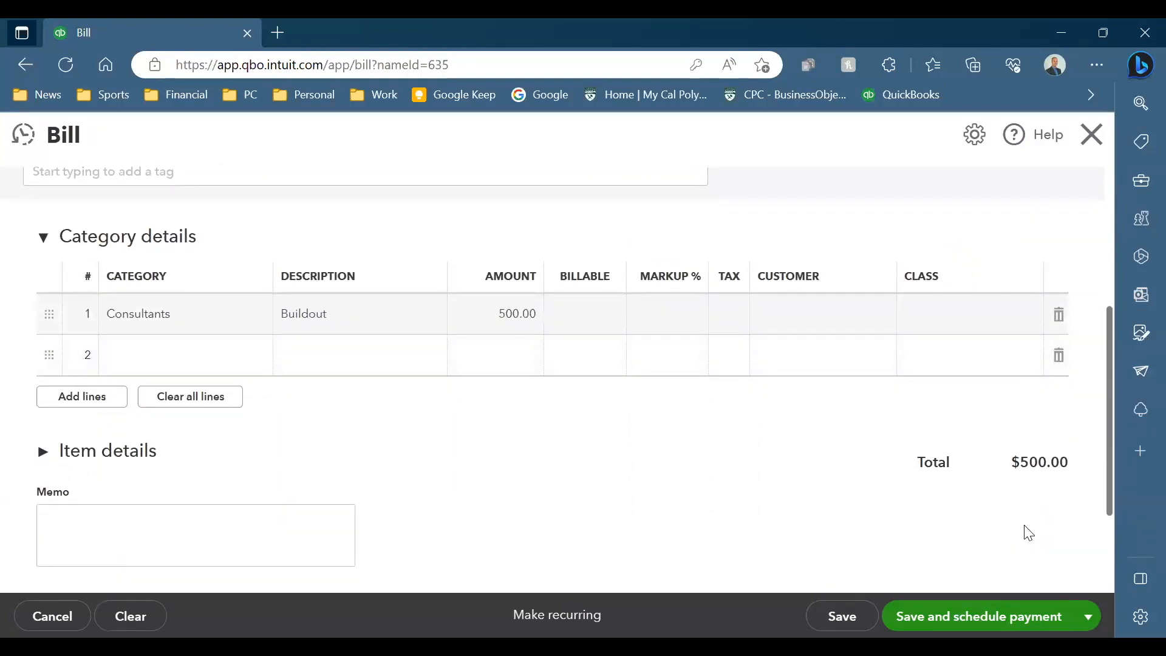
click(962, 626)
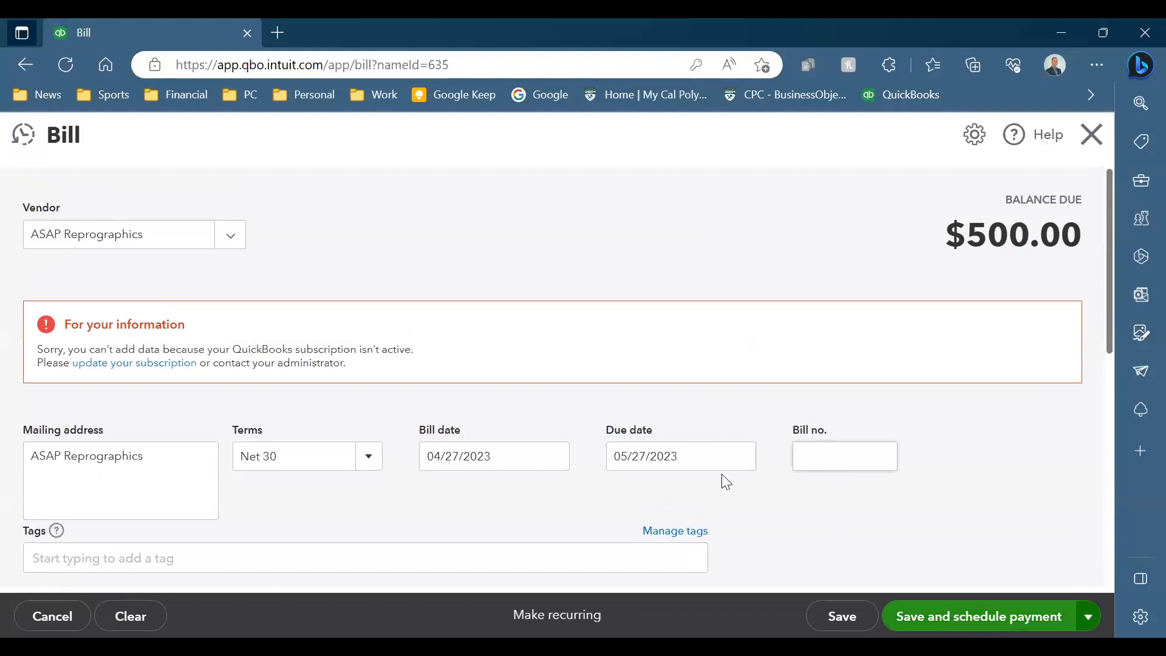
scroll(723, 480, down, 3)
scroll(724, 483, down, 3)
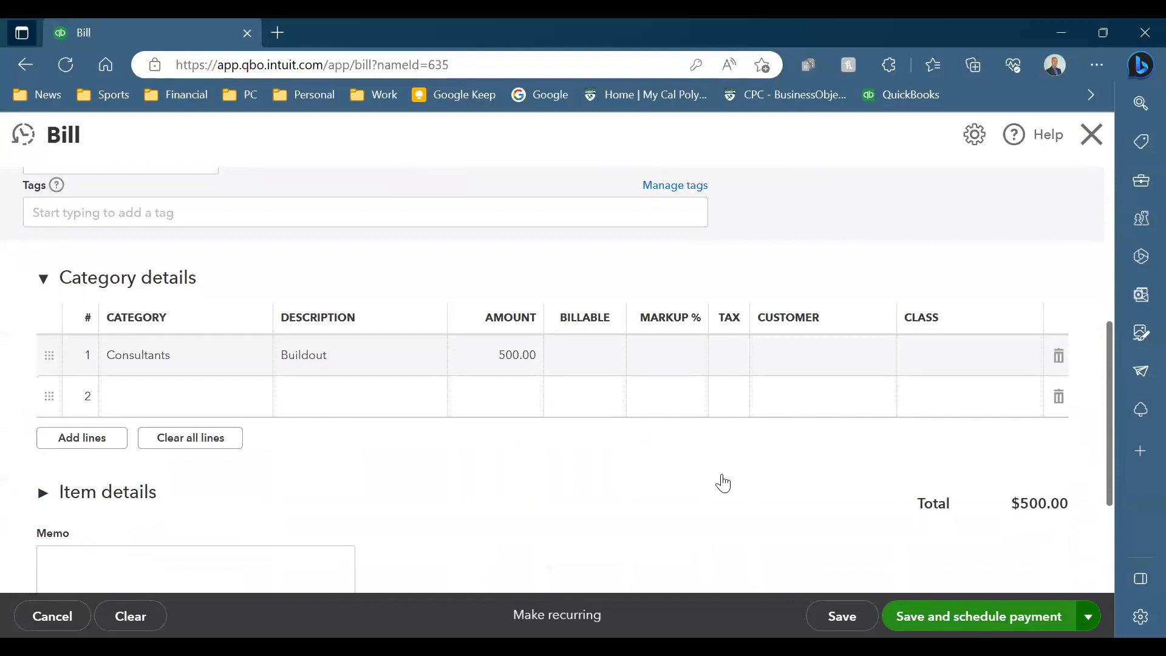
scroll(723, 484, up, 3)
scroll(660, 546, down, 1)
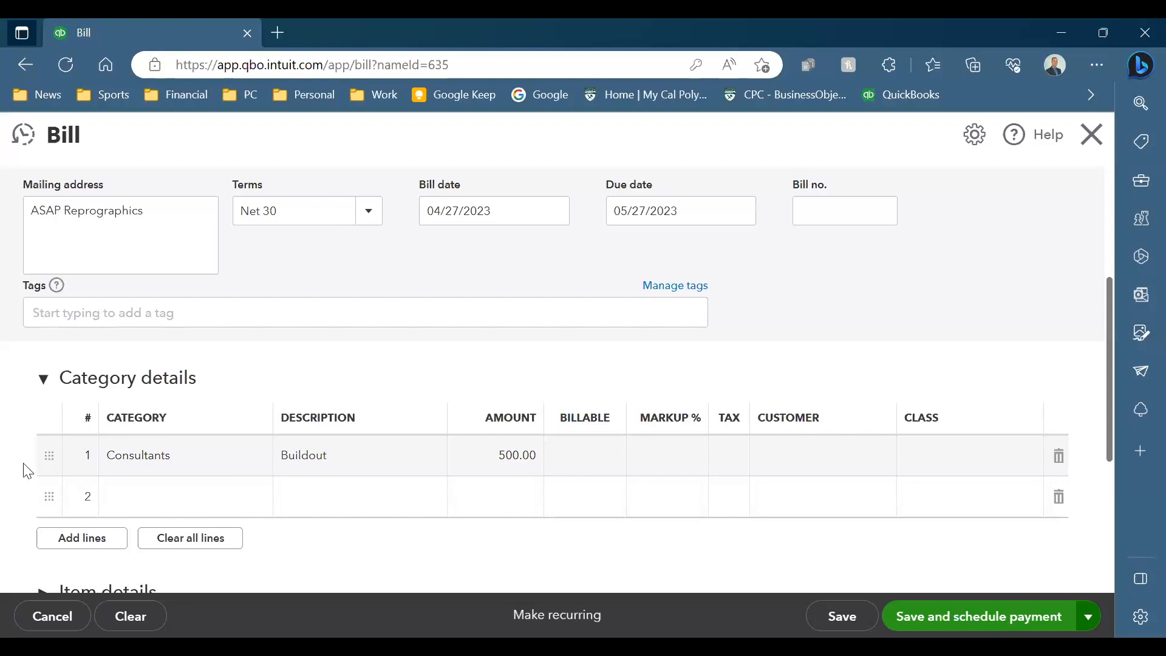
click(1092, 135)
click(675, 403)
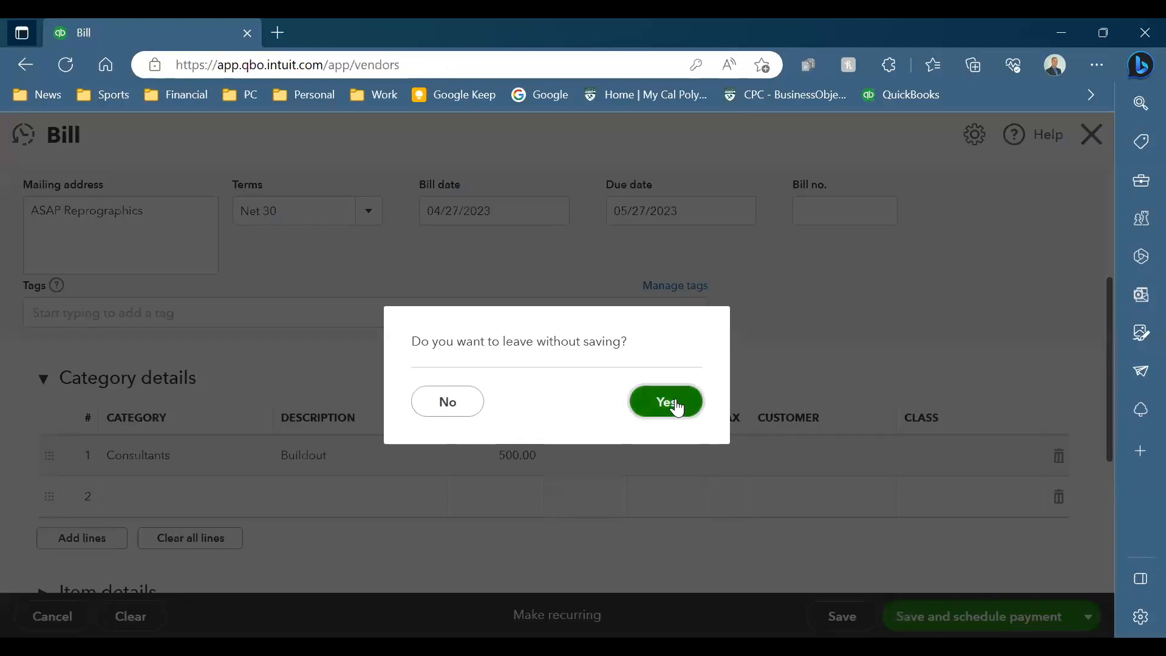
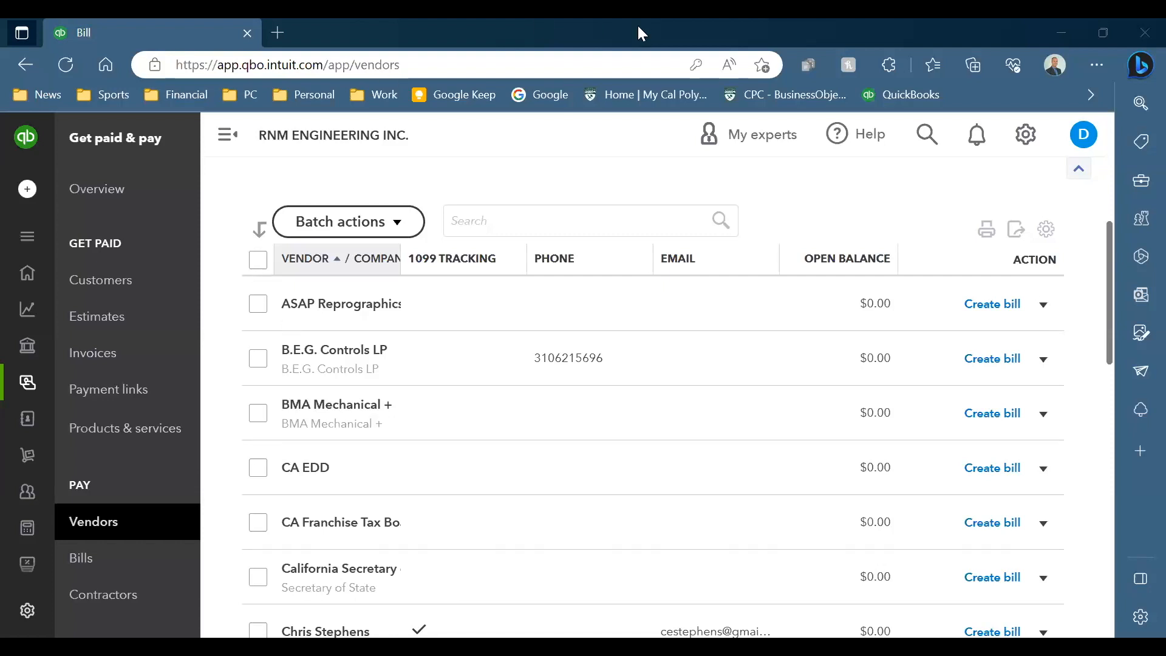
- Search for "recon", open the Reconcile page and continue past its introduction
click(930, 136)
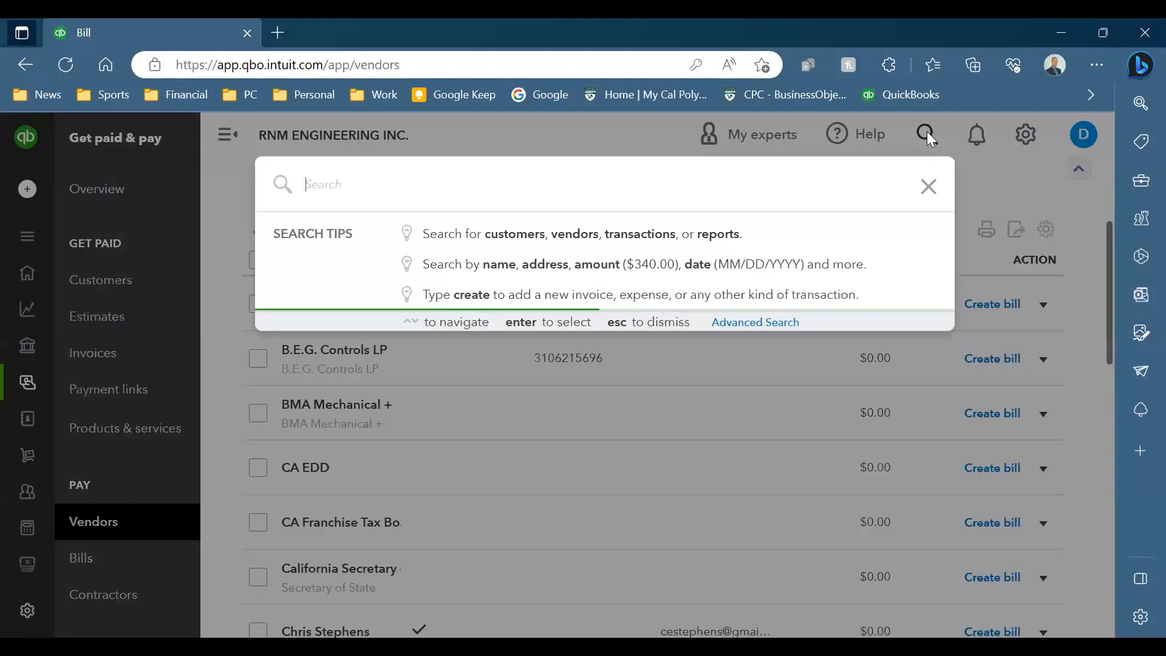
text(recon)
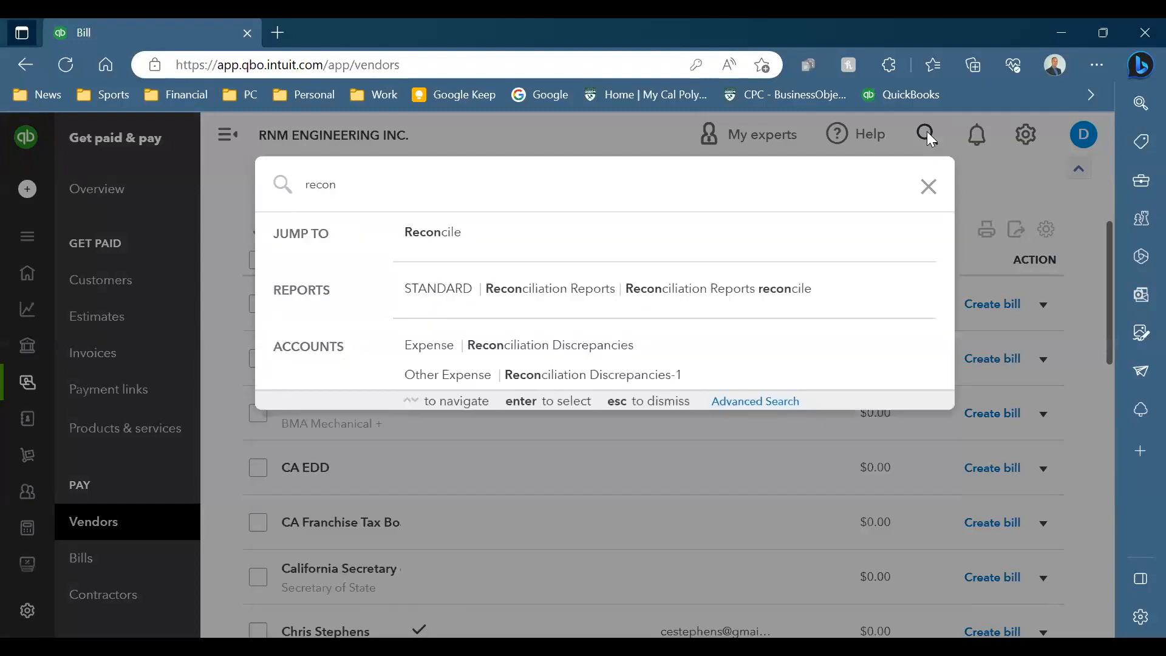
click(483, 247)
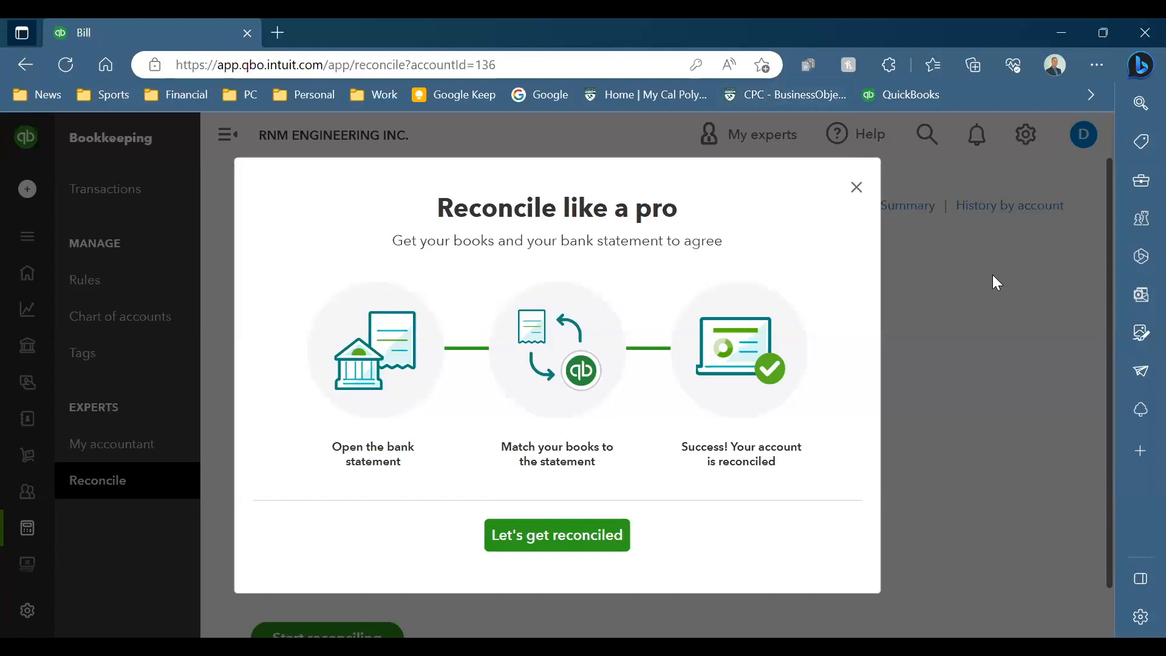
click(539, 538)
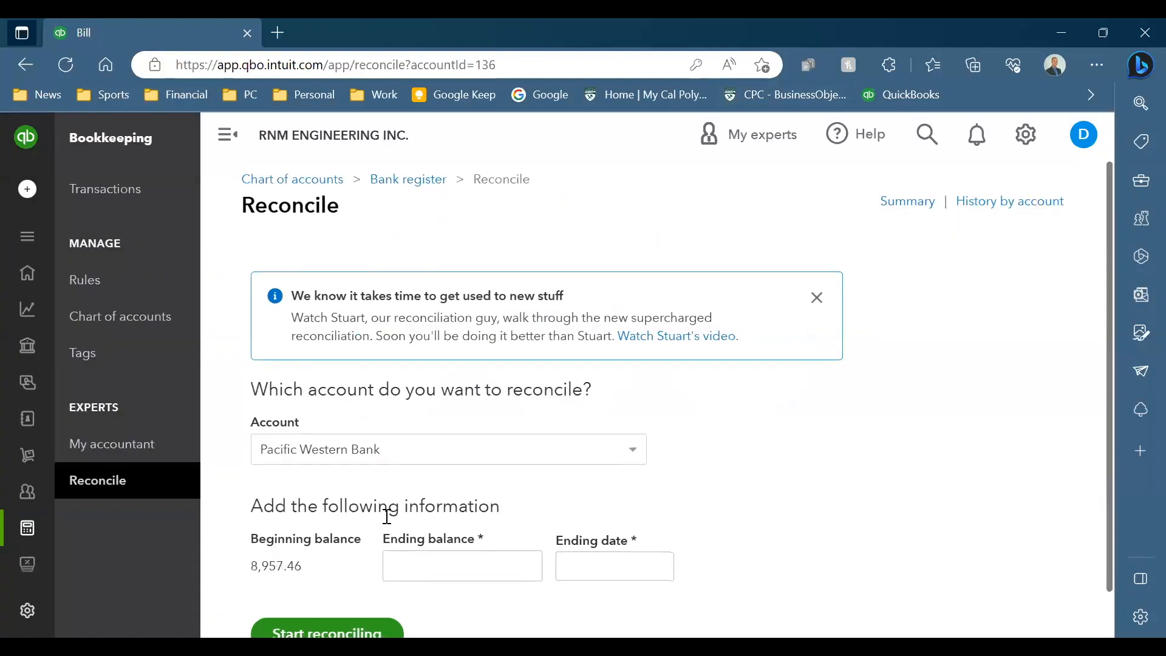
- Set the ending balance for the Pacific Western Bank reconciliation to 12,500.00
scroll(388, 517, down, 1)
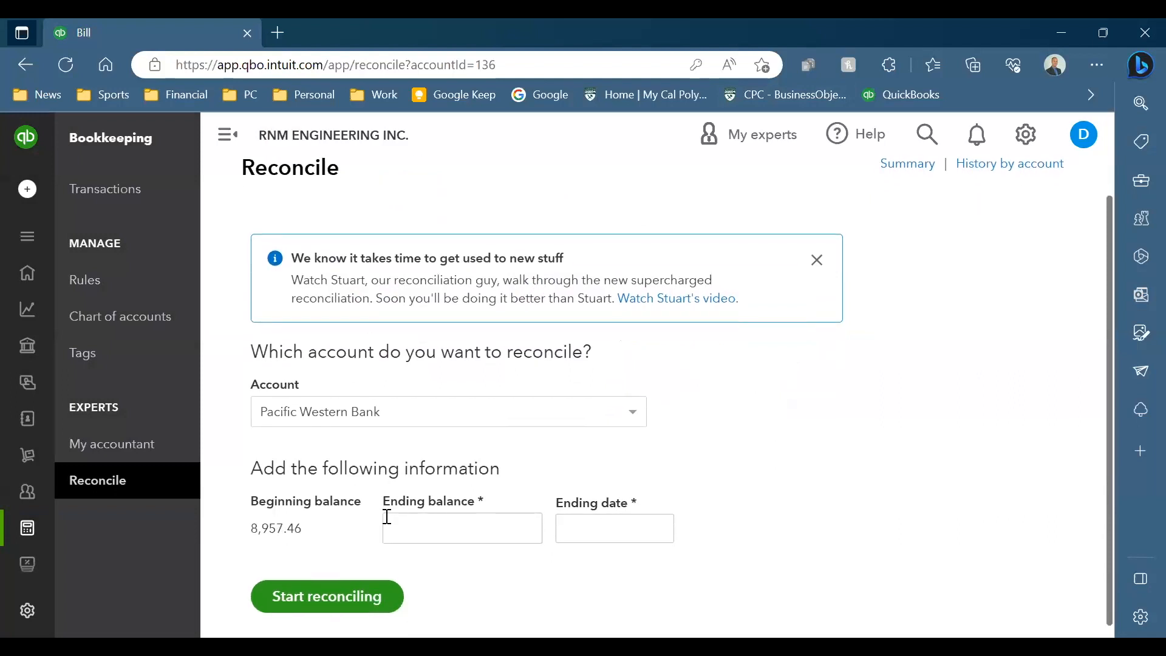
click(388, 517)
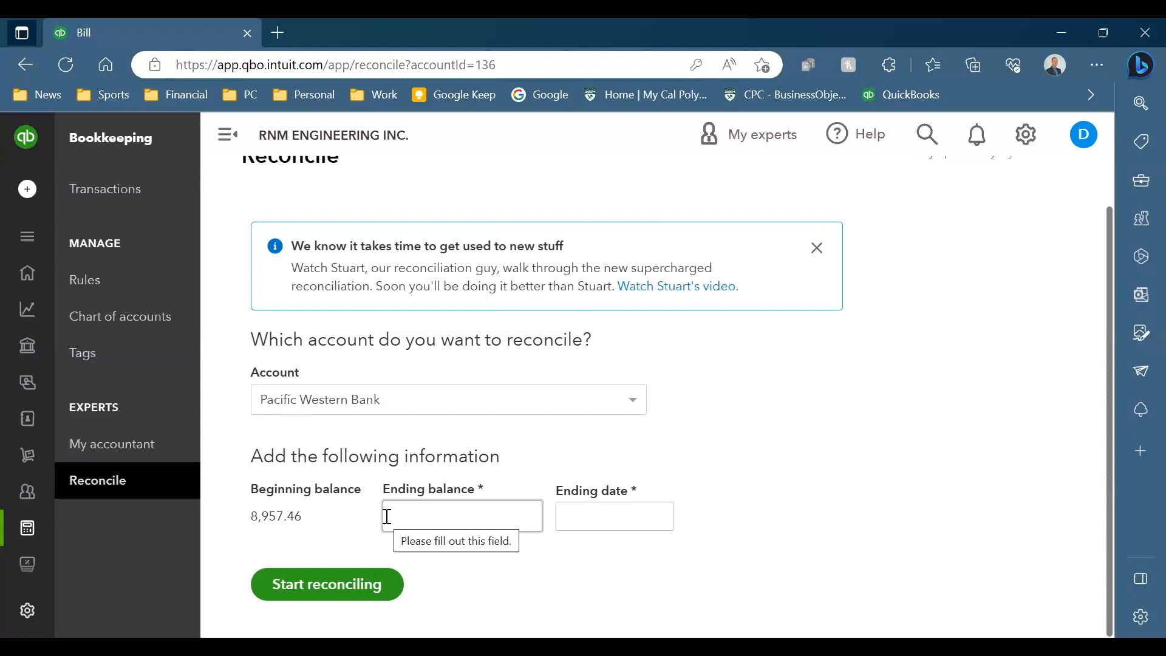
click(388, 517)
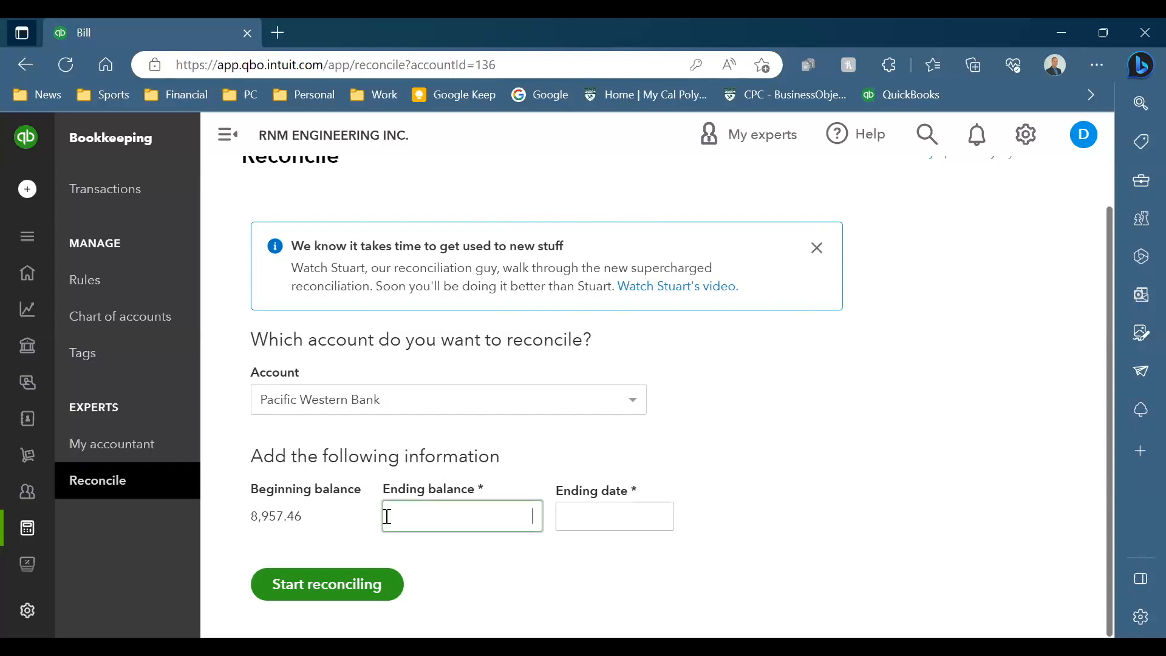
text(12500)
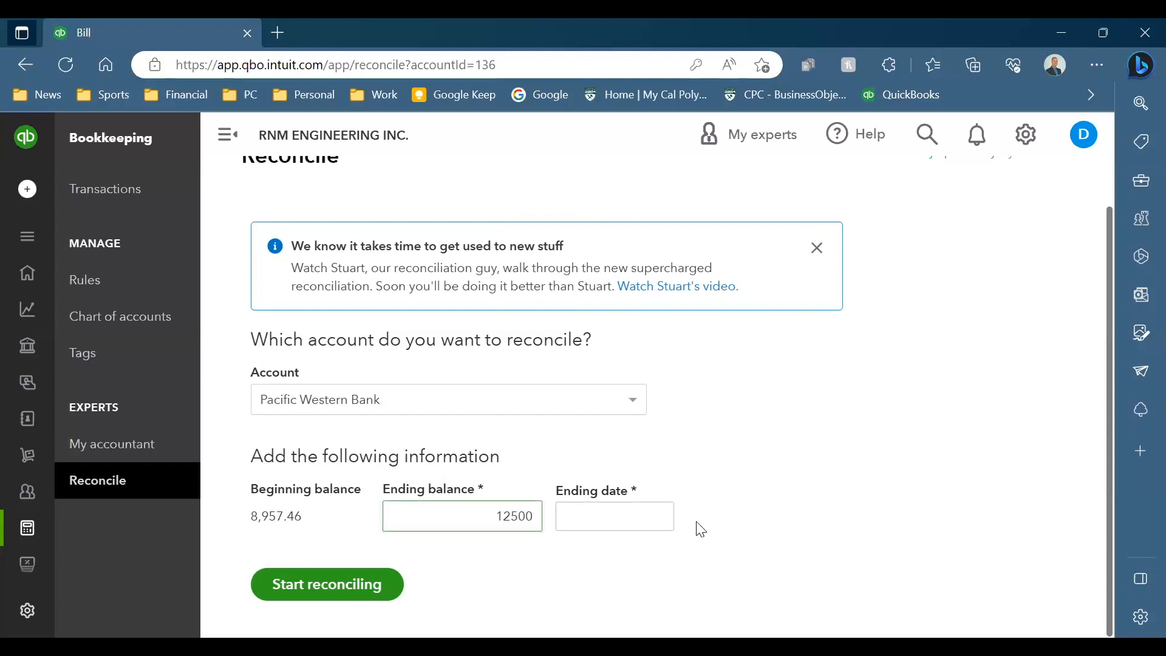
- Set the reconciliation's ending date to 03/31/2023 and try to start reconciling
click(619, 516)
click(662, 518)
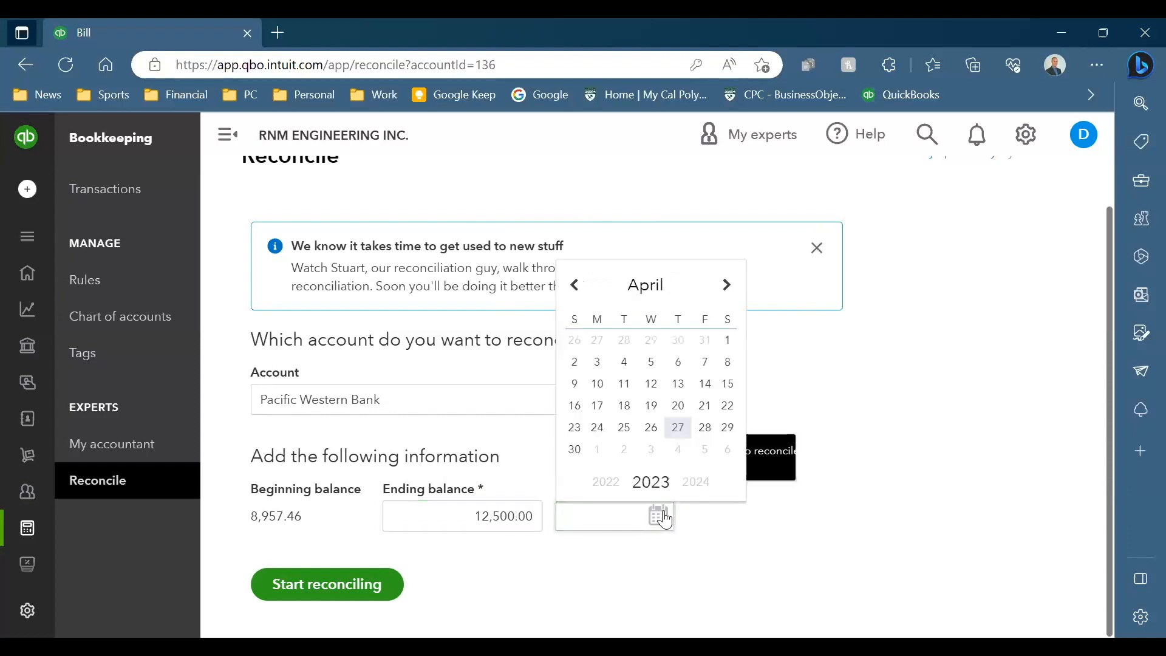
click(575, 290)
click(705, 428)
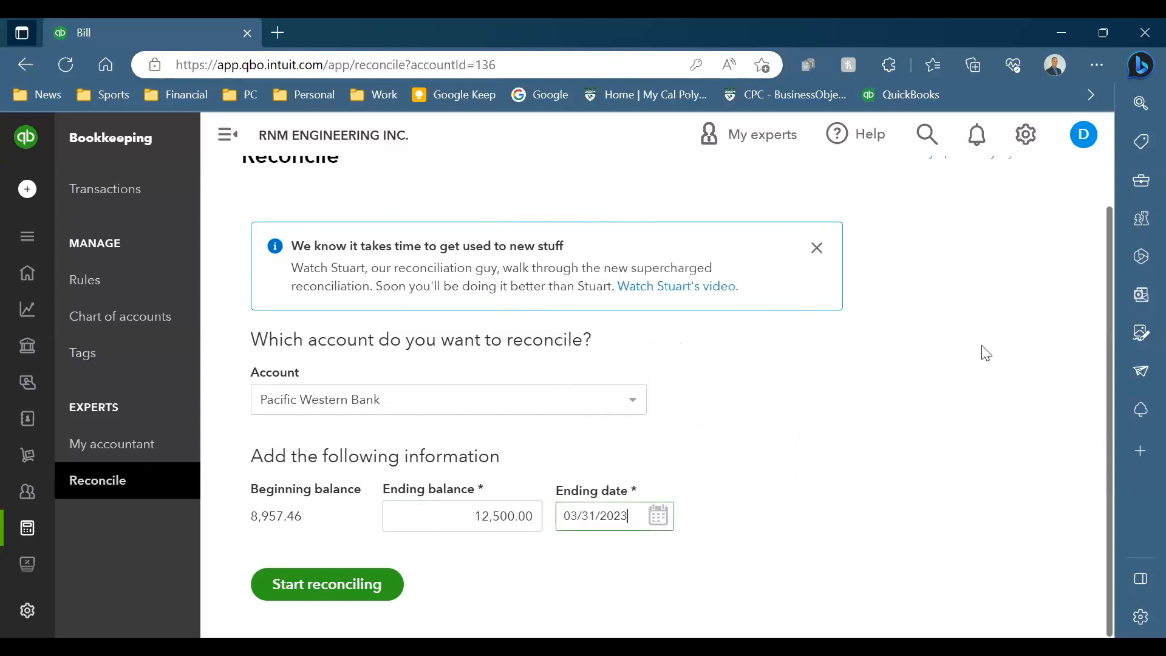
click(350, 571)
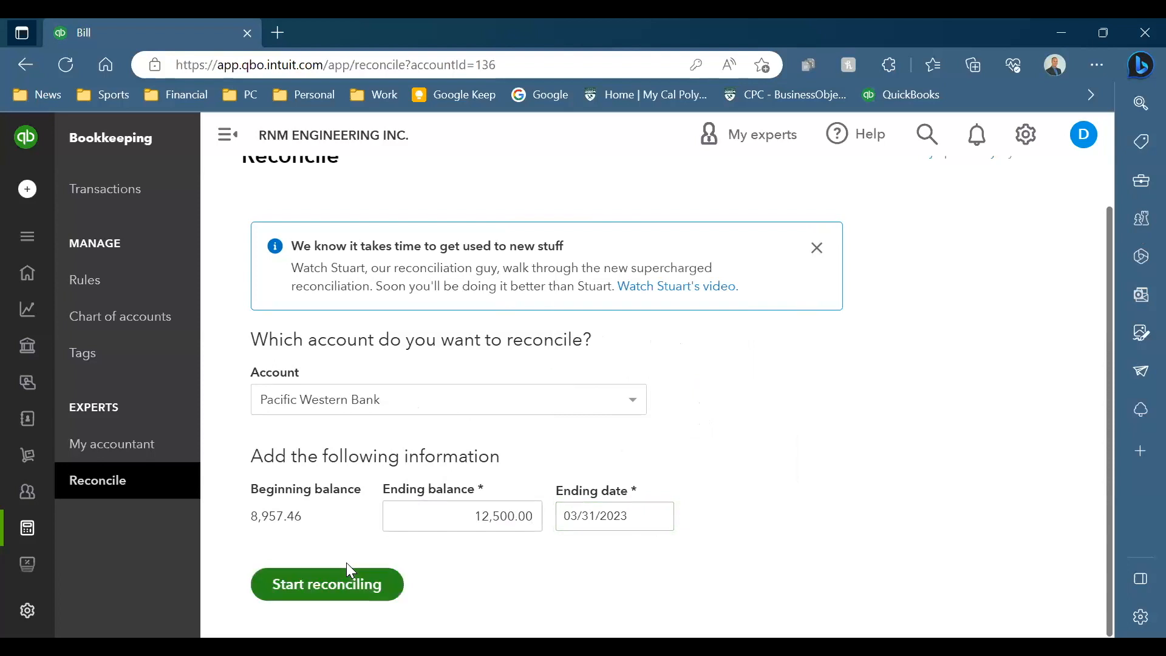
click(347, 565)
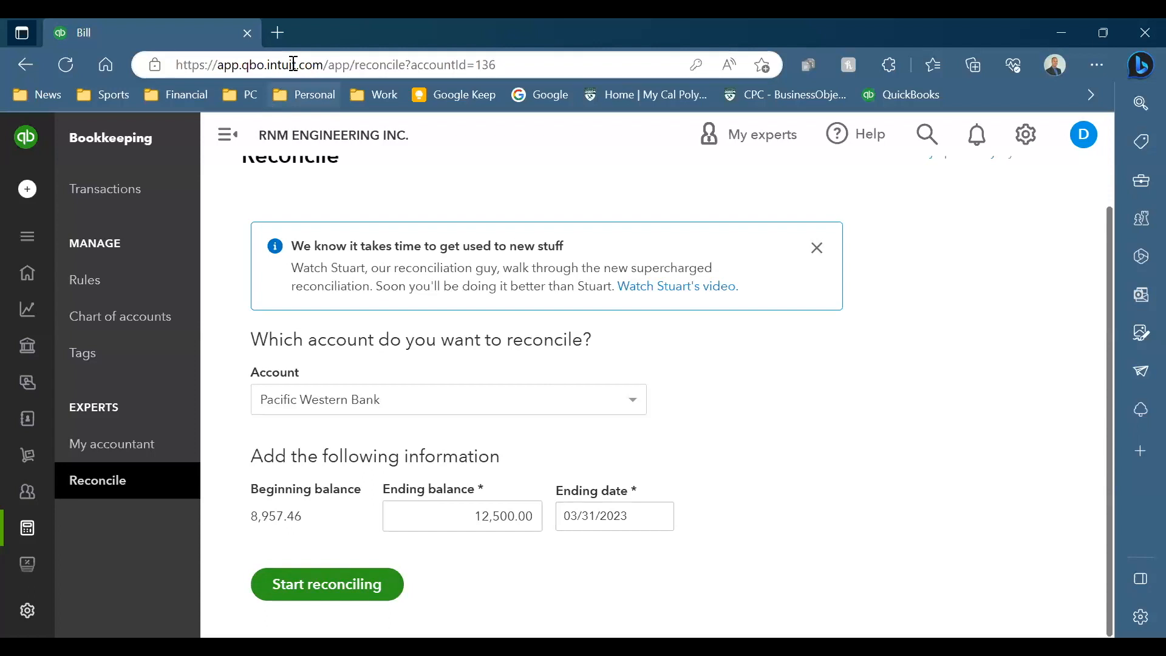
- Search the web for "qb bank reconciliation" in a new browser tab
click(278, 33)
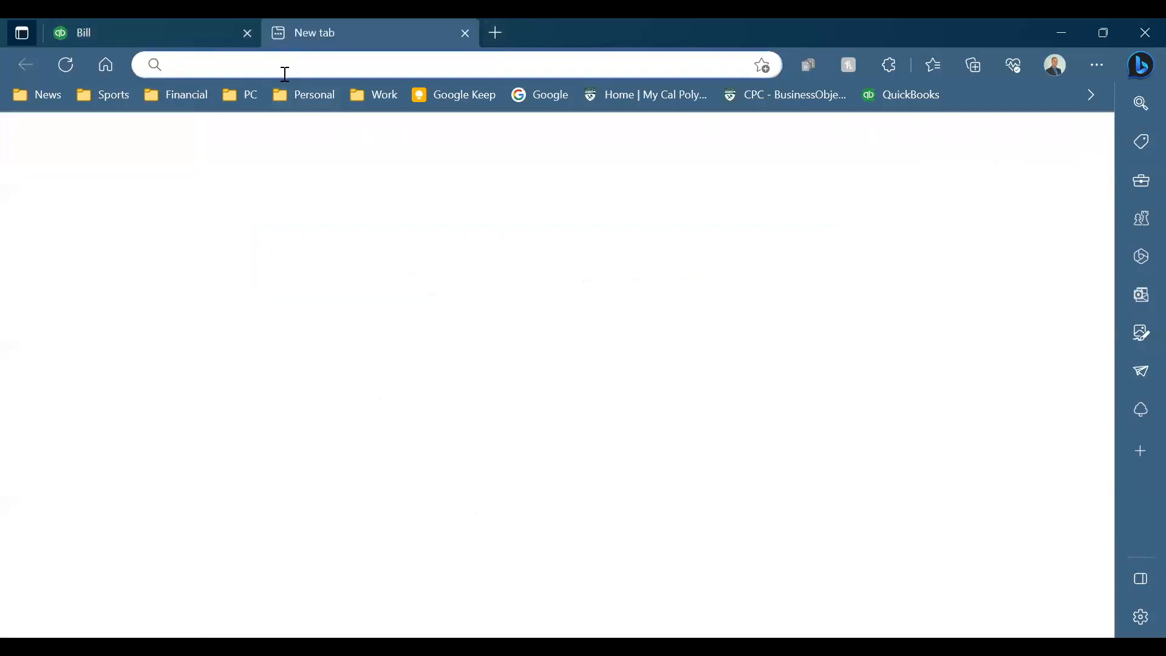
text(qb b)
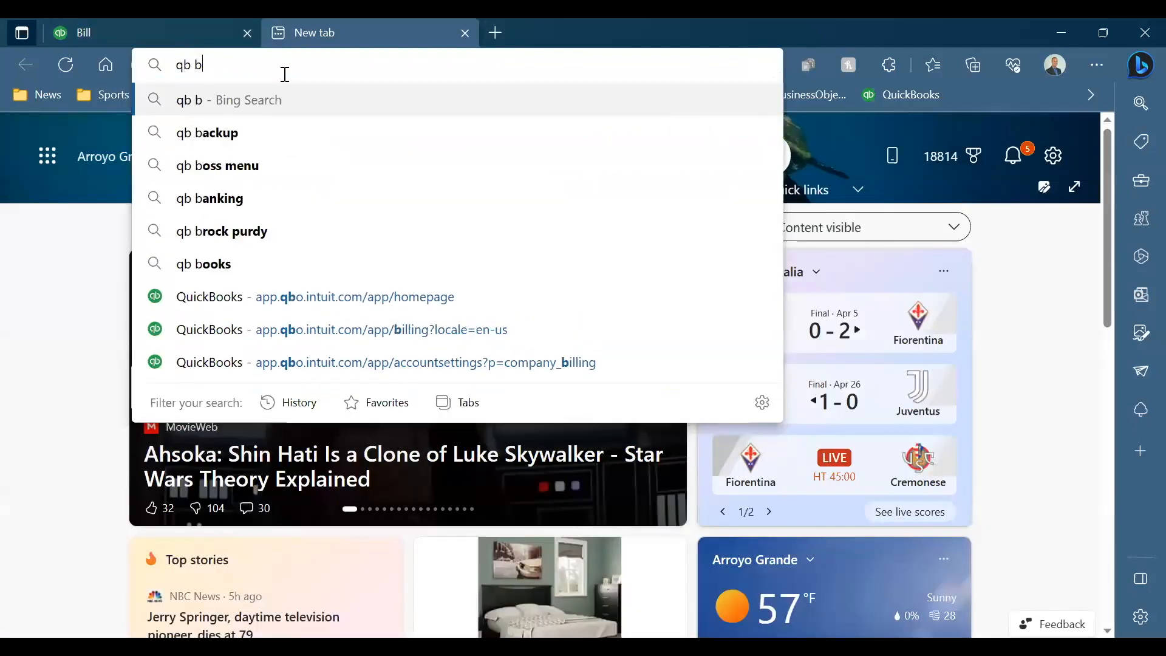
text(ank recon)
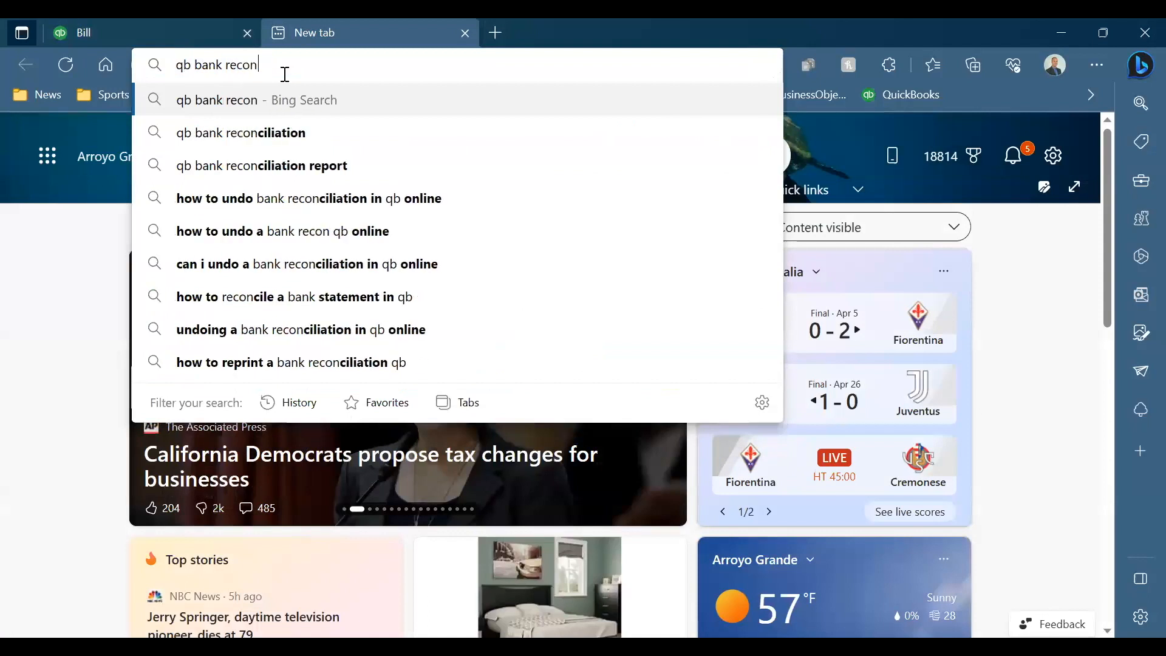
click(246, 132)
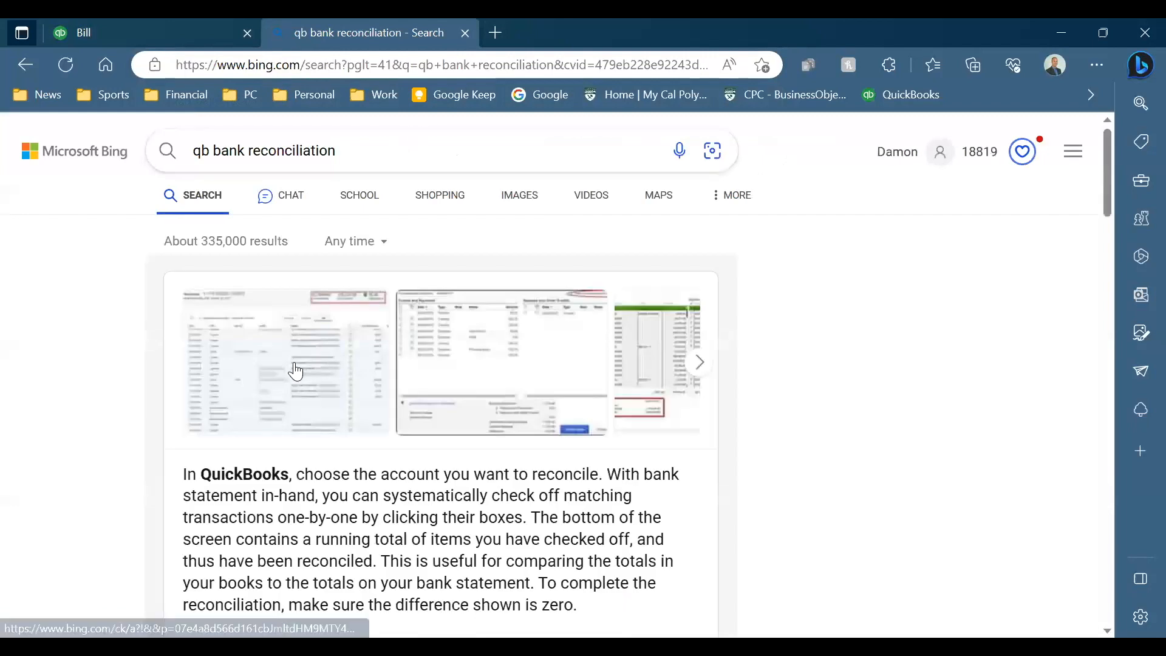
- Open the first example image of a QuickBooks bank reconciliation, look through the following images, and close the image viewer
click(296, 370)
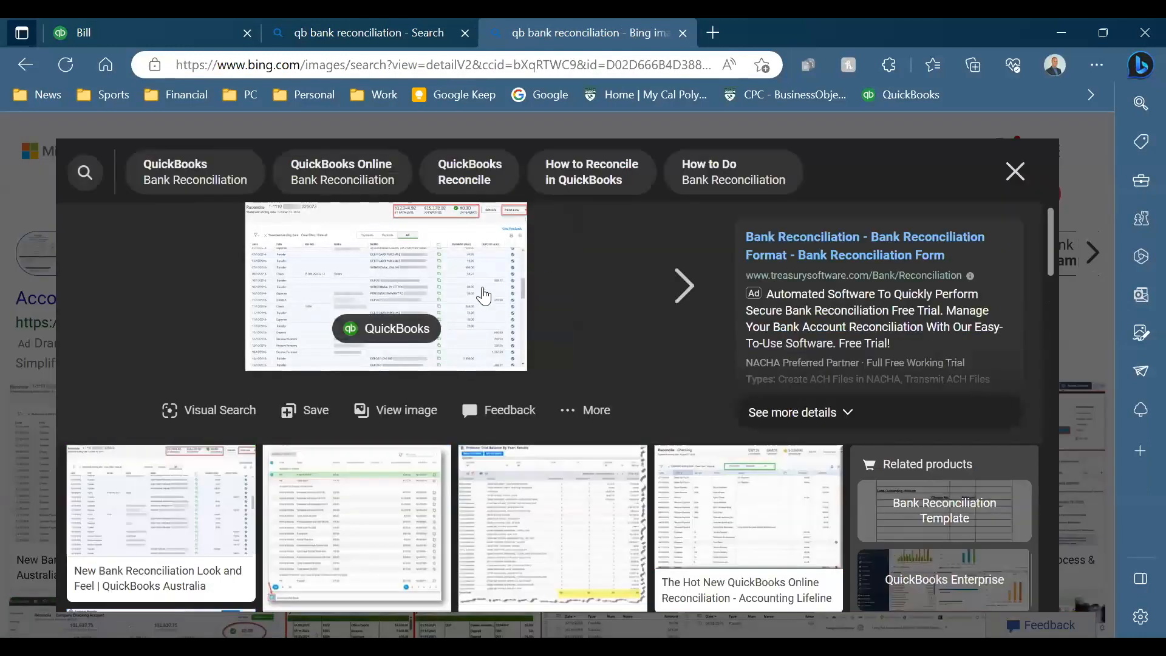
scroll(484, 296, down, 1)
scroll(389, 268, down, 1)
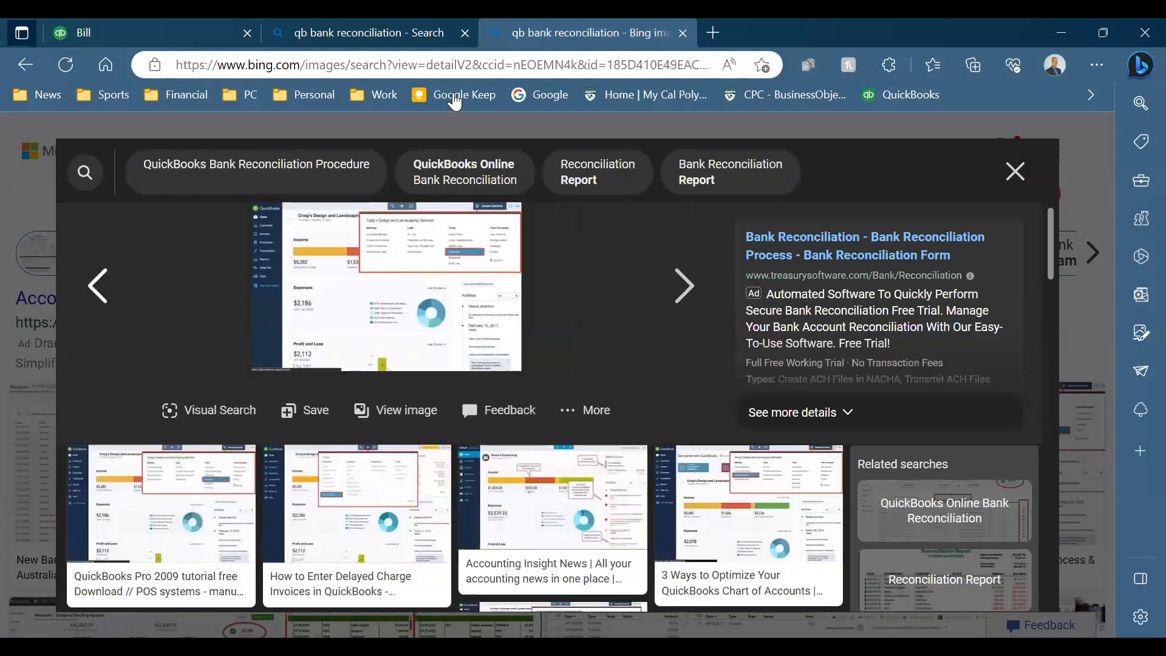
scroll(1032, 176, down, 1)
click(1016, 172)
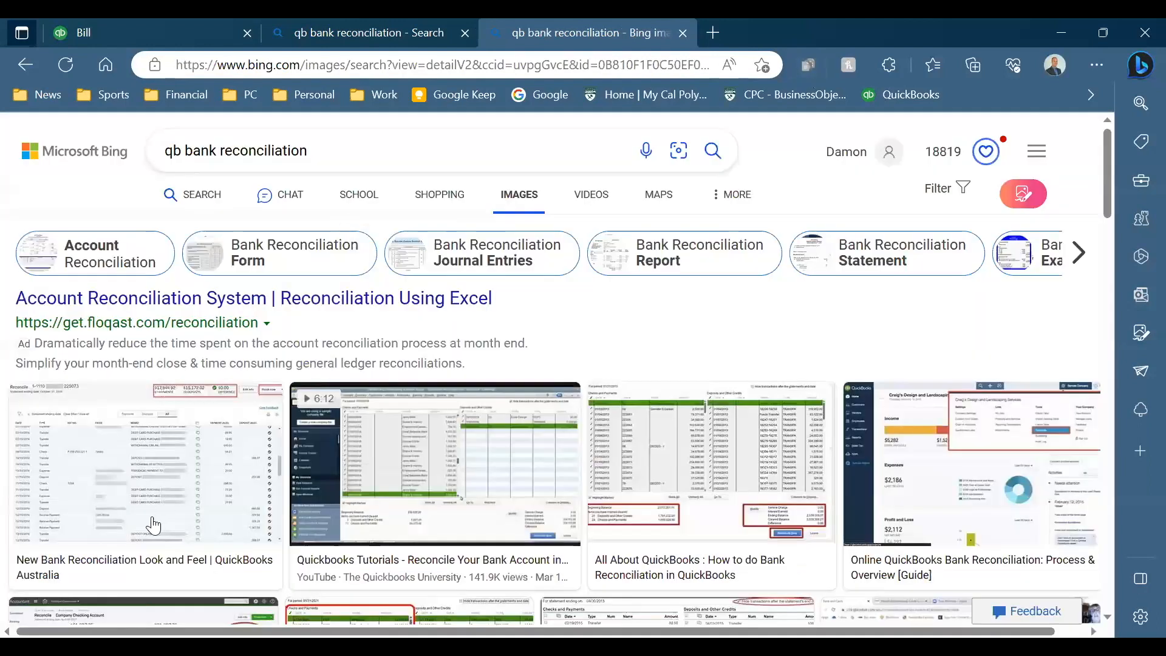
- Reopen the first example image from the "qb bank reconciliation" web results and look through the linked Treasury Software bank reconciliation page
click(189, 207)
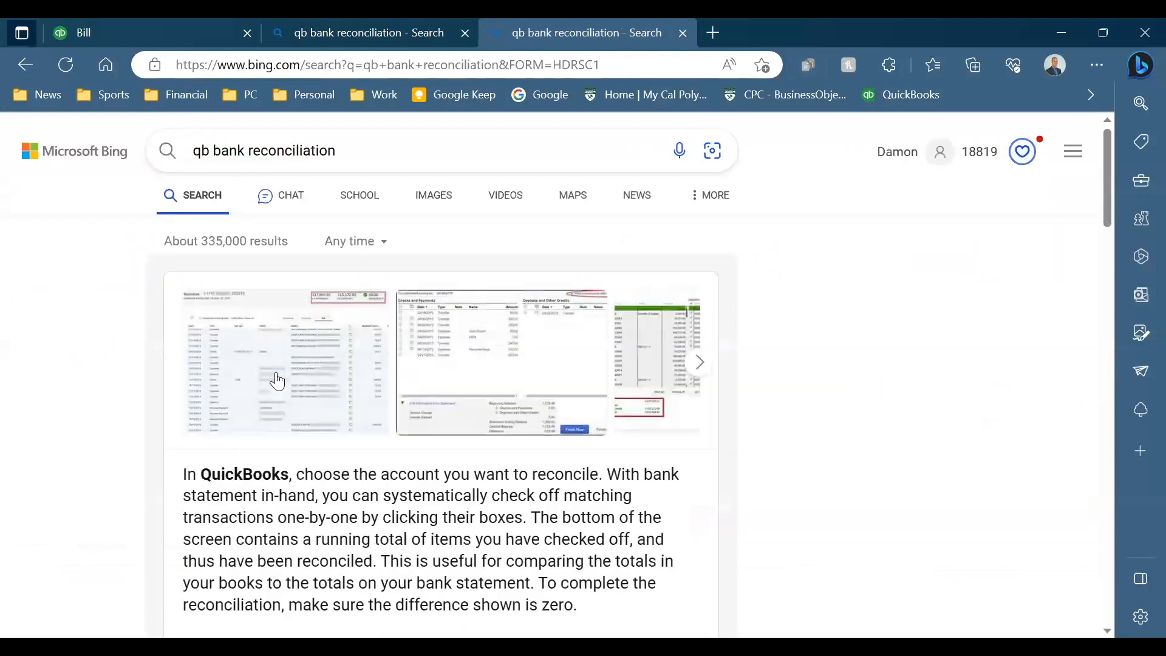
click(277, 381)
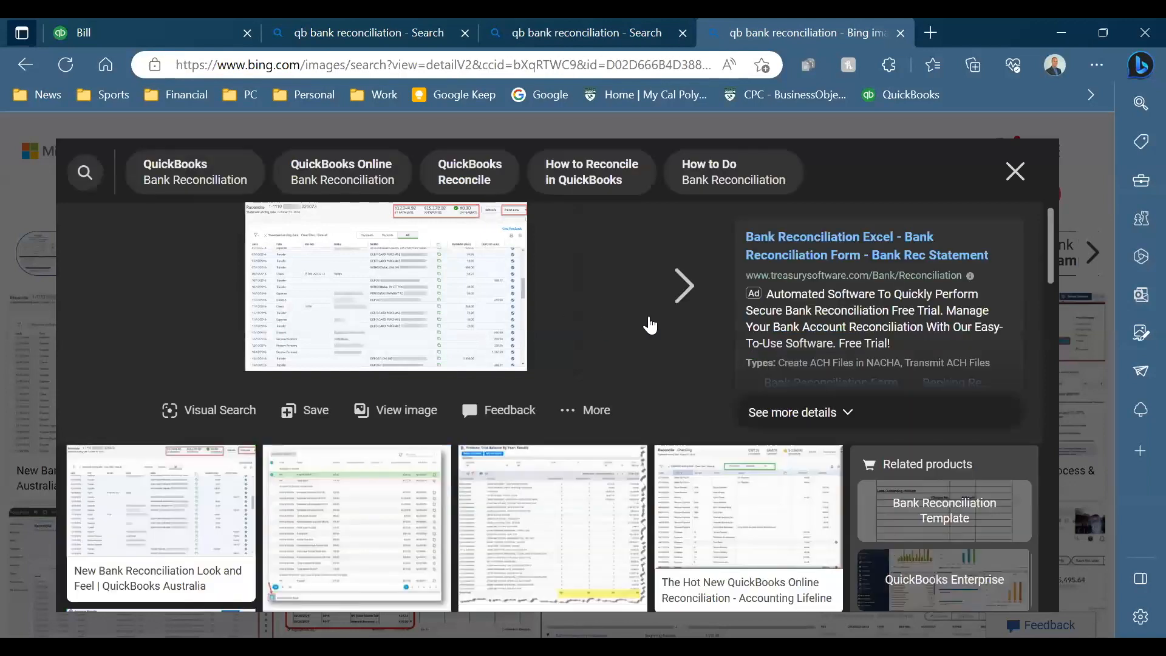
click(840, 255)
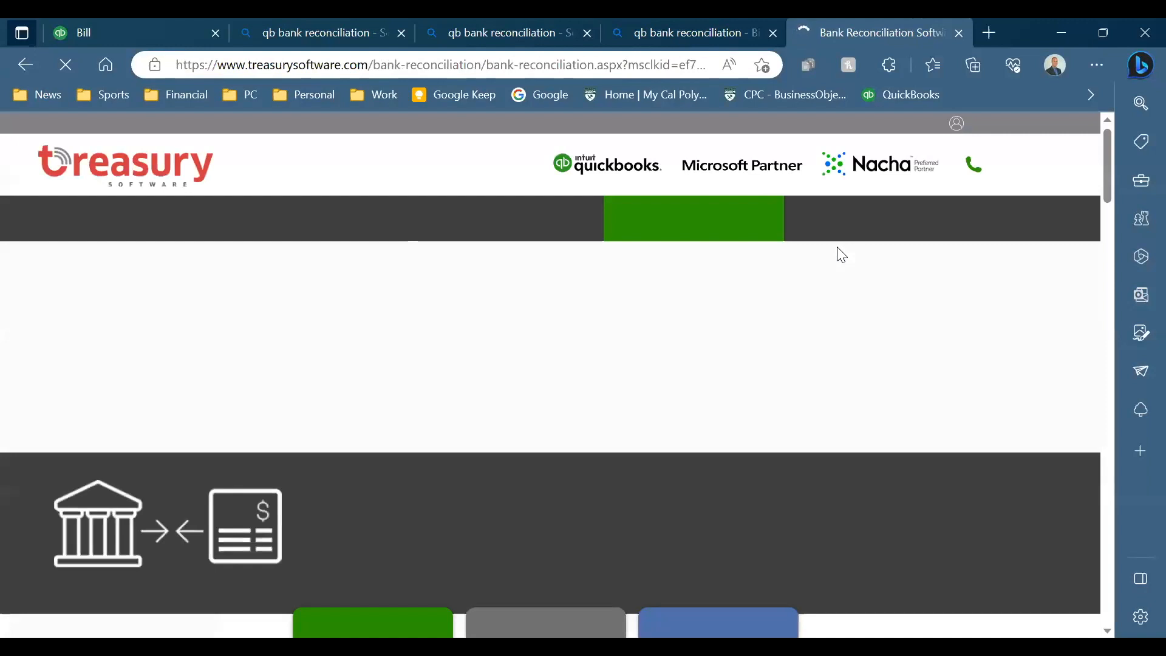
scroll(841, 255, down, 10)
scroll(842, 255, down, 10)
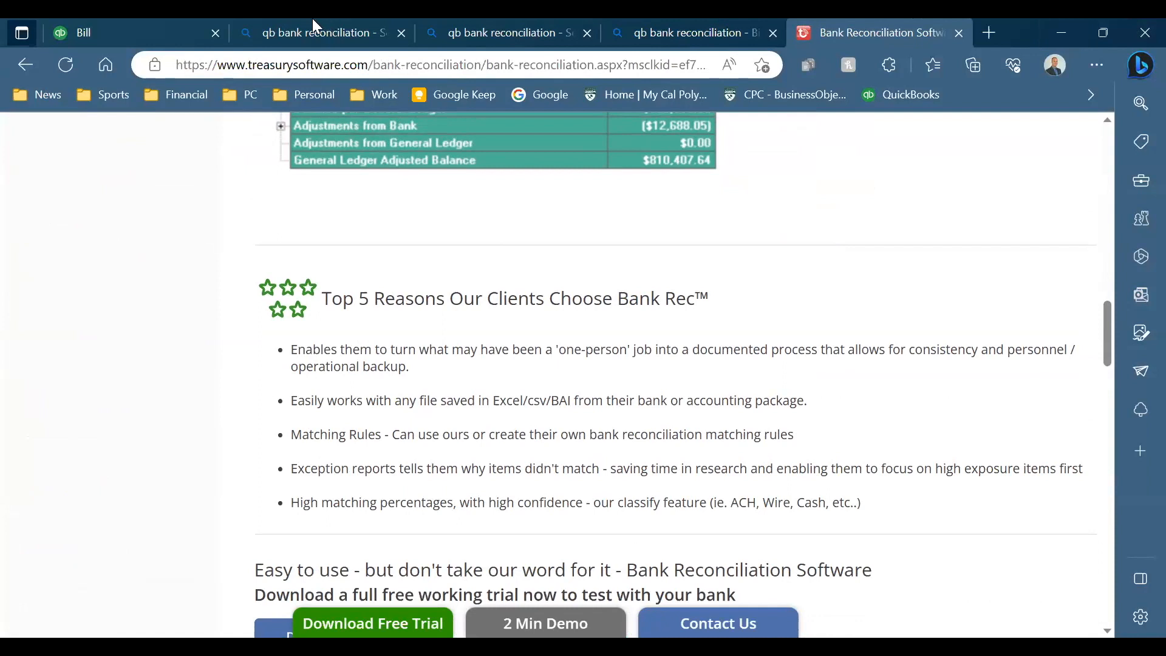
- Return to QuickBooks, reselect Pacific Western Bank as the account to reconcile, and reload the Reconcile page by way of the My accountant page
click(125, 28)
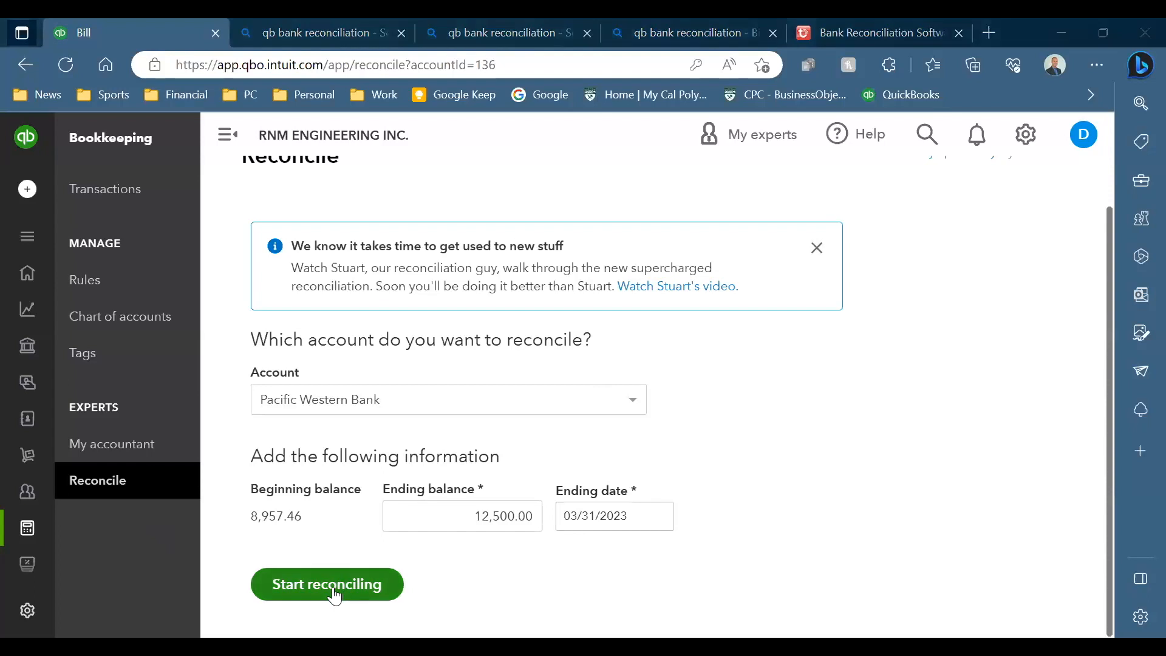
click(538, 398)
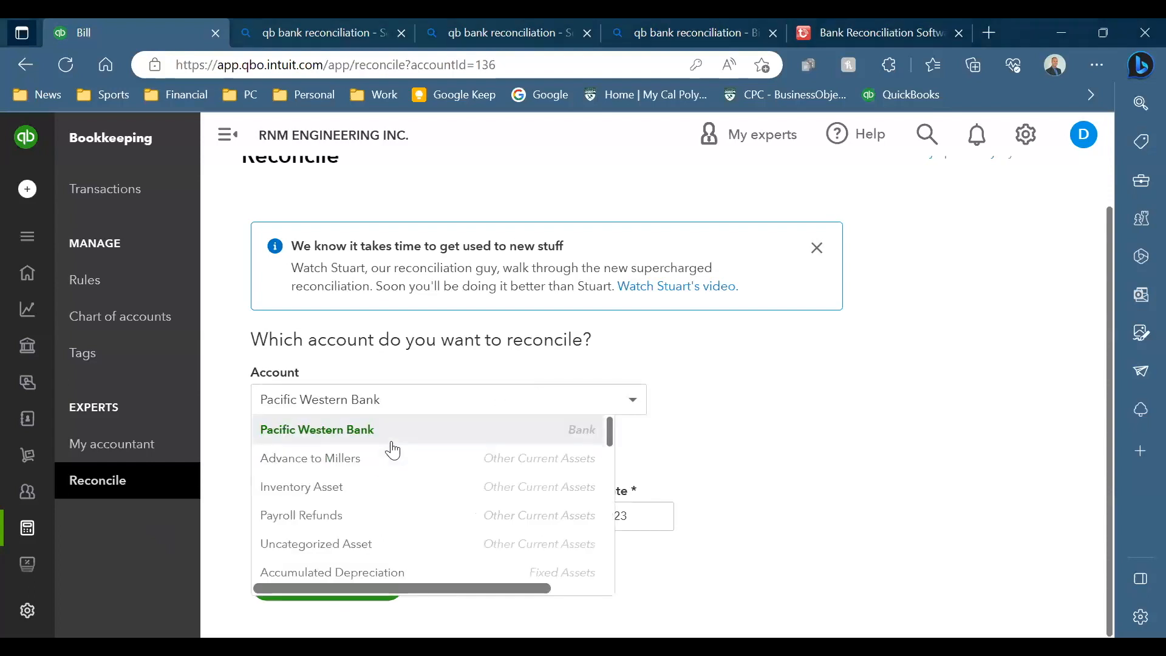
click(472, 430)
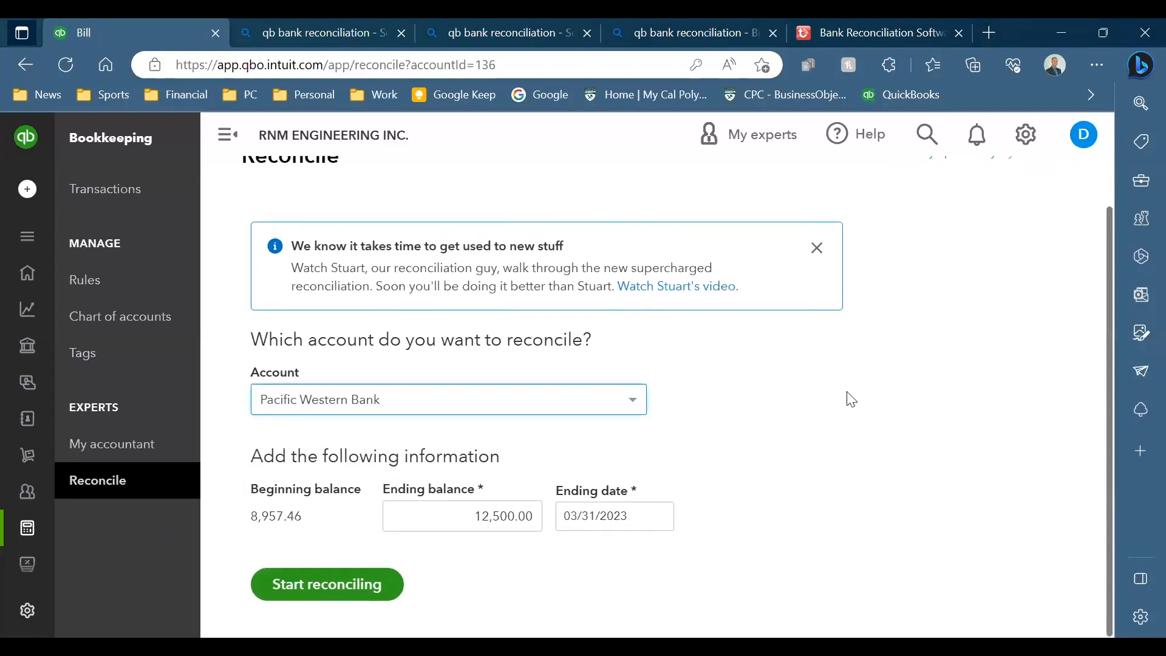
click(79, 449)
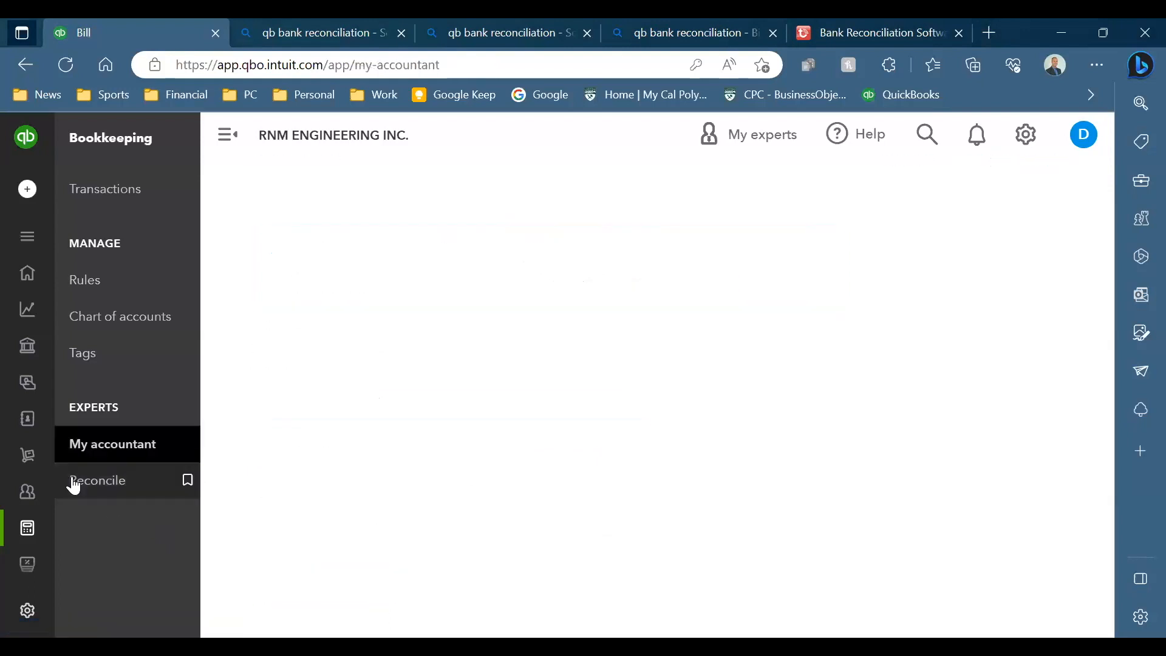
click(74, 486)
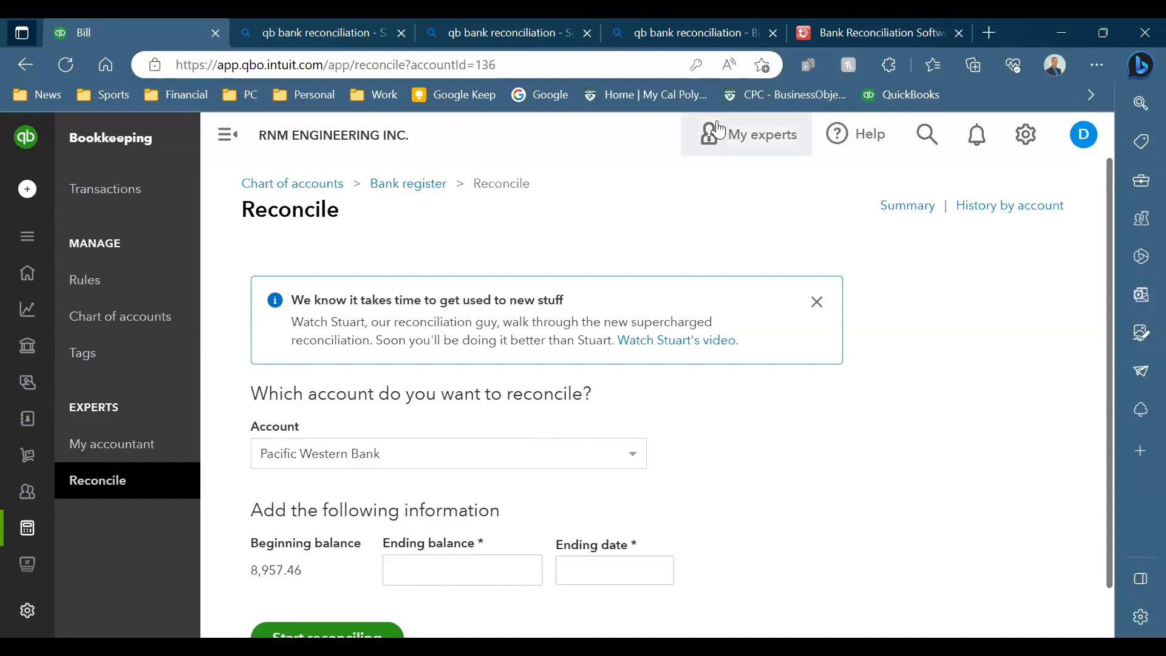
- Revisit the Bing results, switch to the Chrome window, and look through the article "Bank Reconciliations in QuickBooks Online"
click(497, 37)
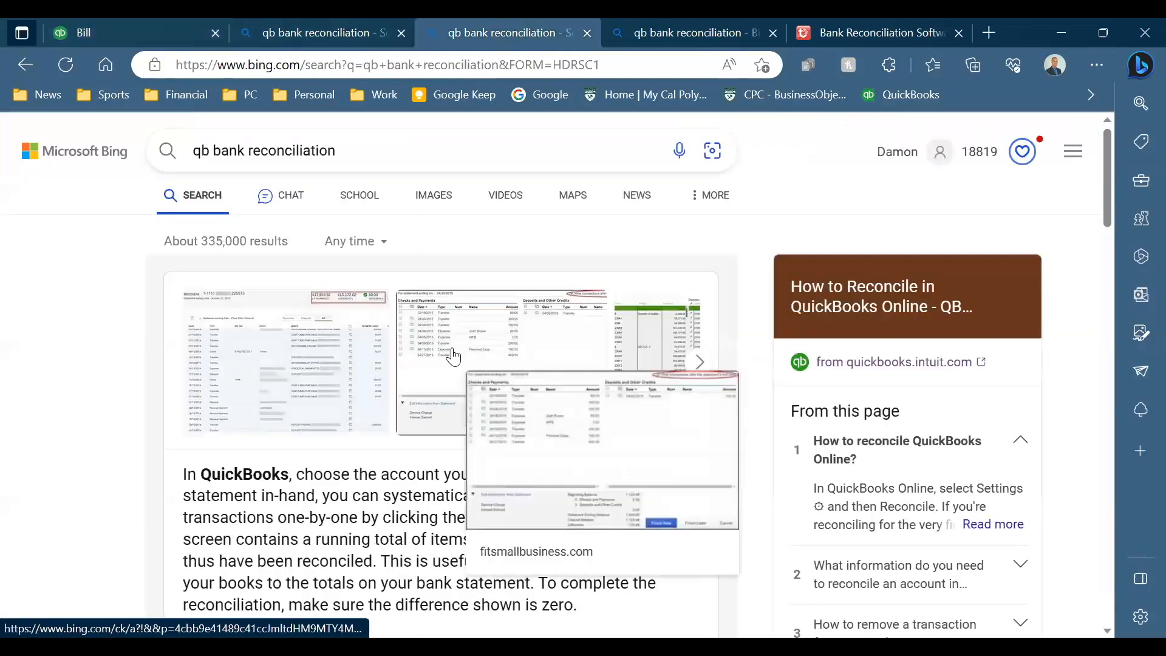
drag(355, 133, 73, 158)
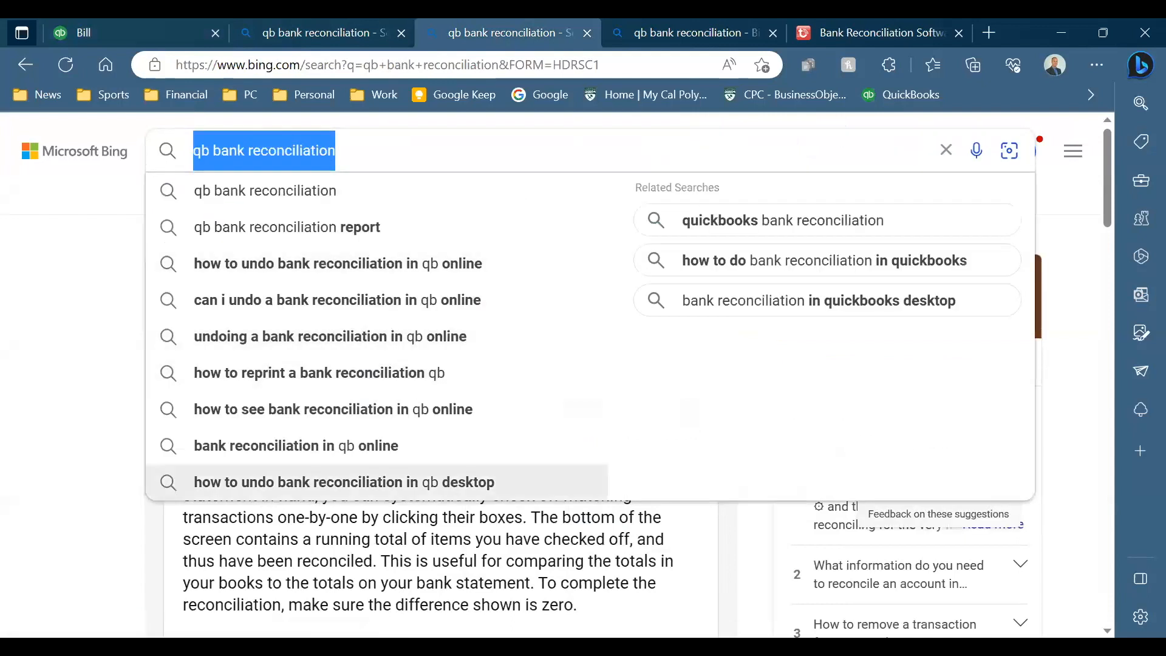
key(alt+Tab)
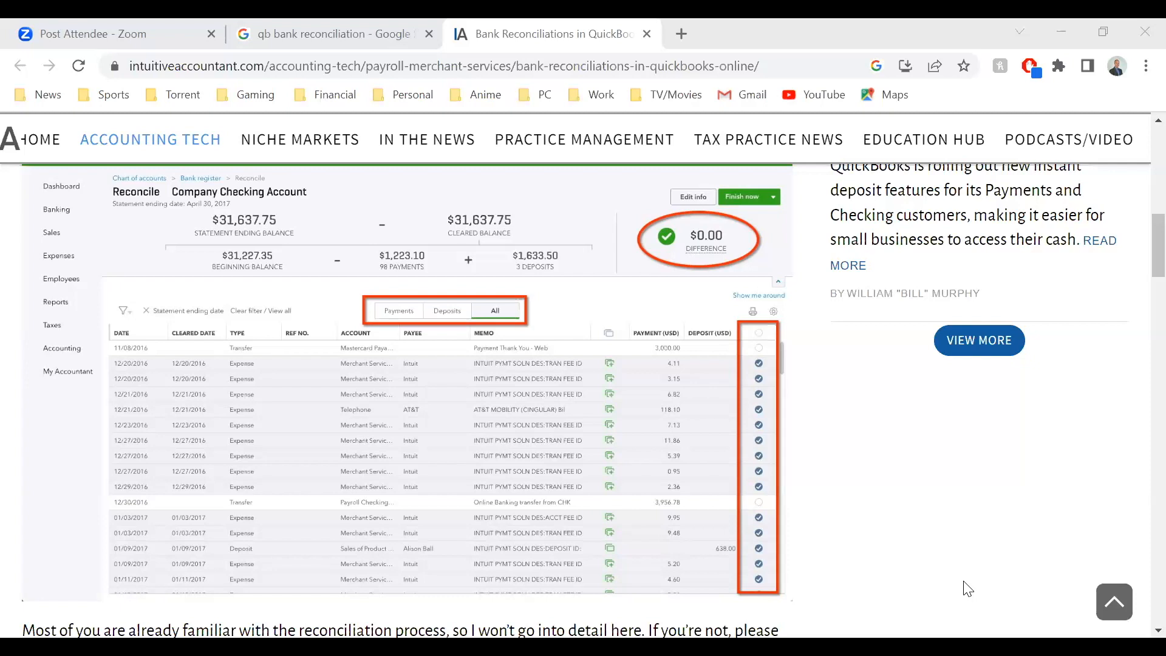
scroll(964, 582, up, 3)
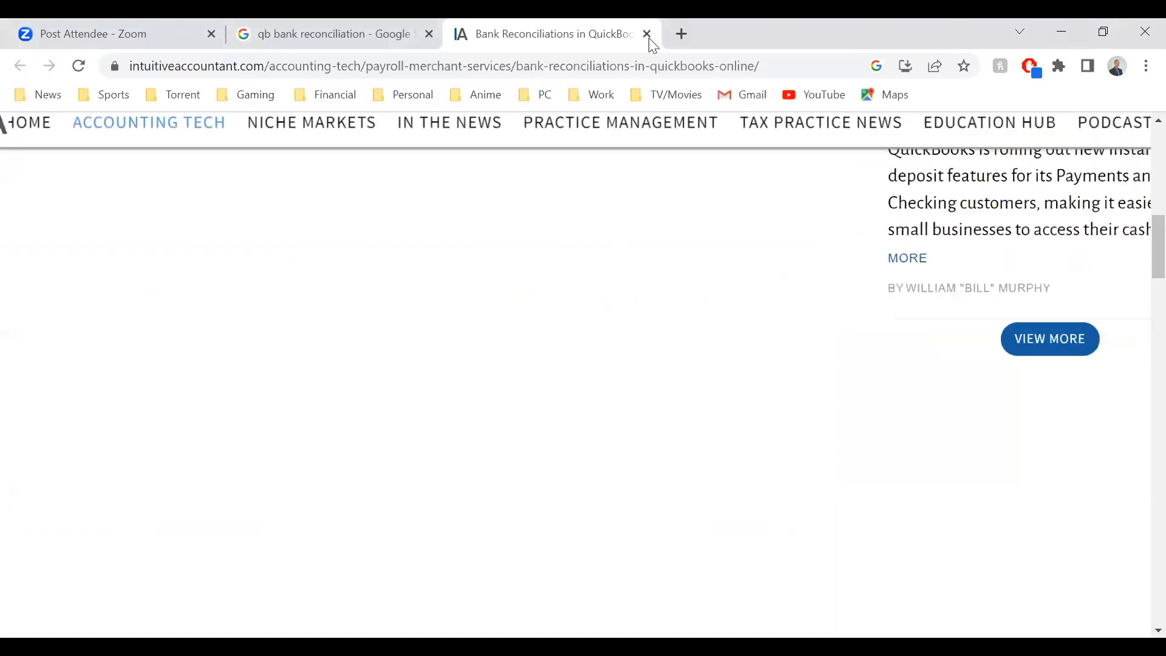
scroll(649, 38, down, 20)
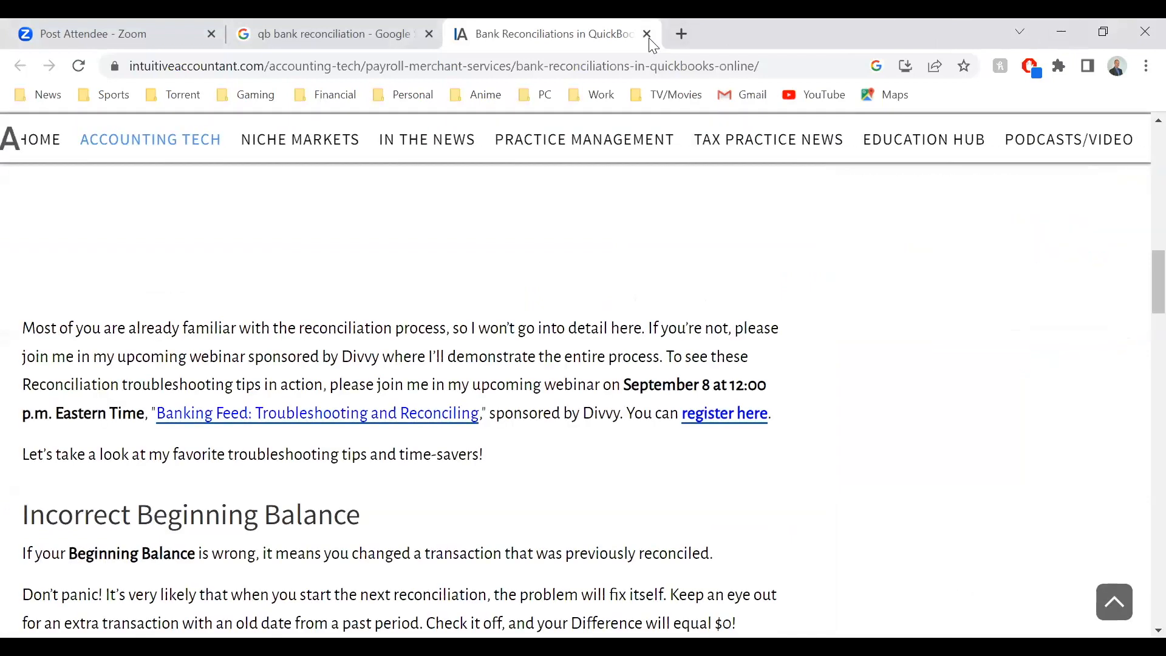
scroll(650, 38, up, 3)
scroll(650, 39, up, 20)
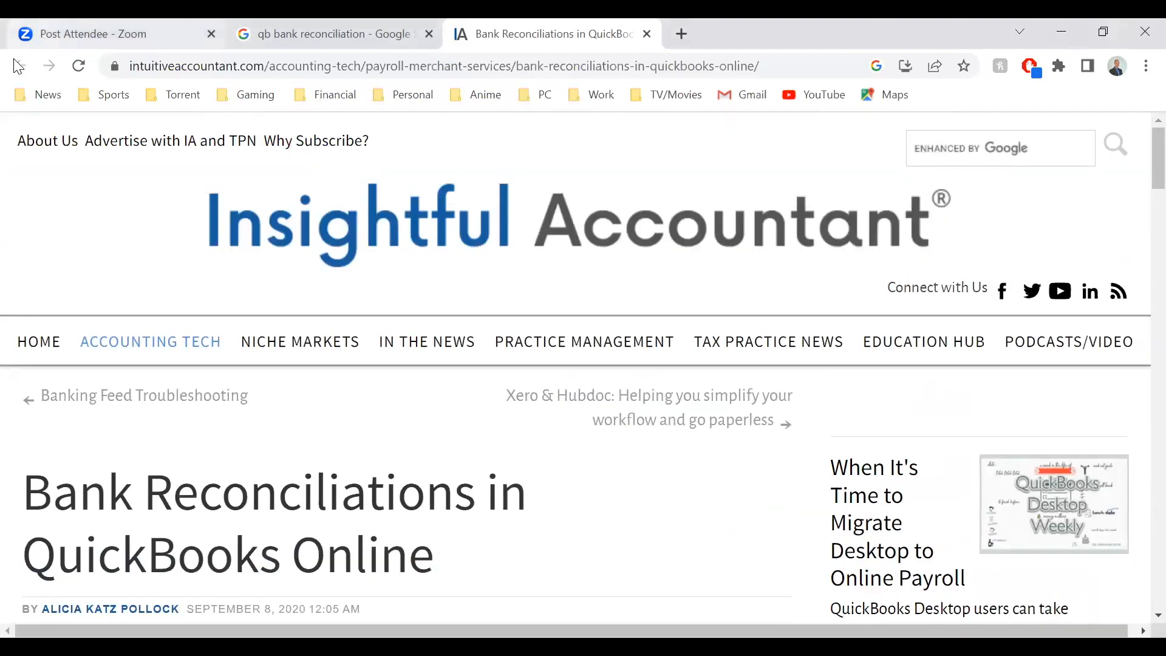
- Close the Insightful Accountant preview in the Google image results and reload the bank reconciliations article
click(451, 20)
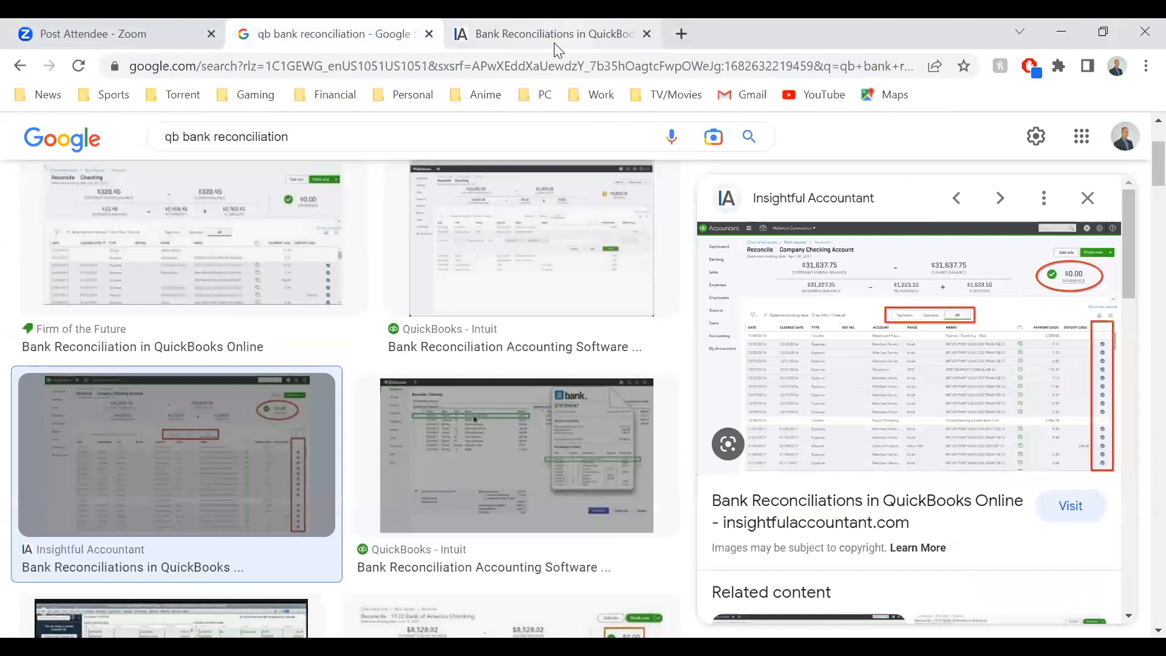
click(221, 436)
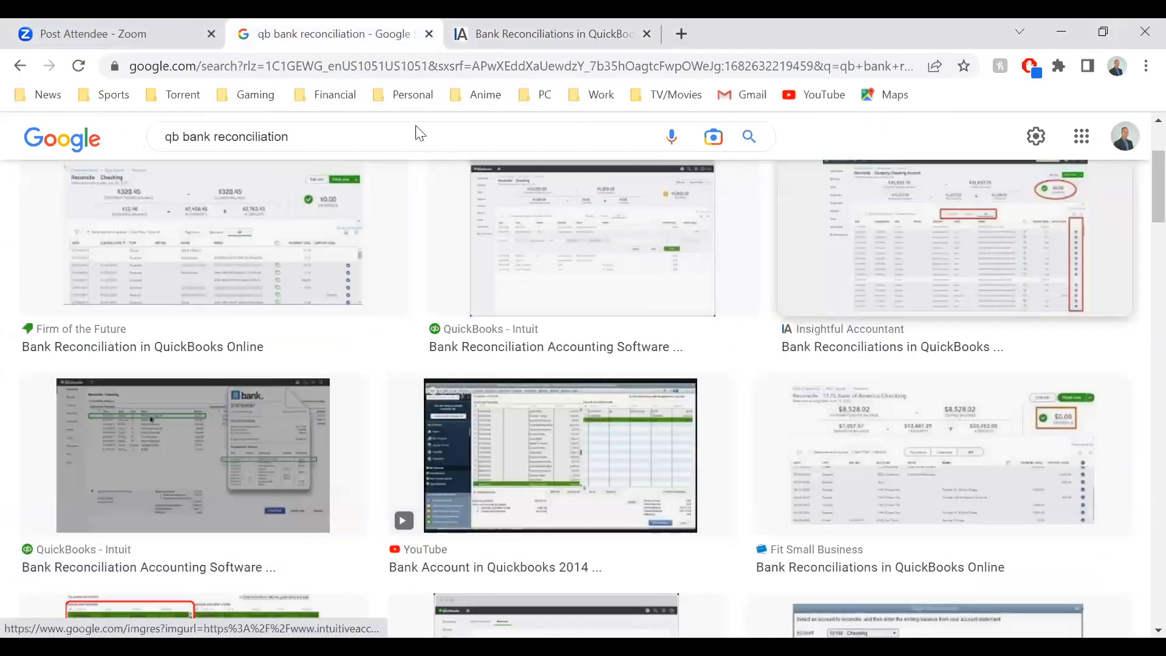
click(591, 35)
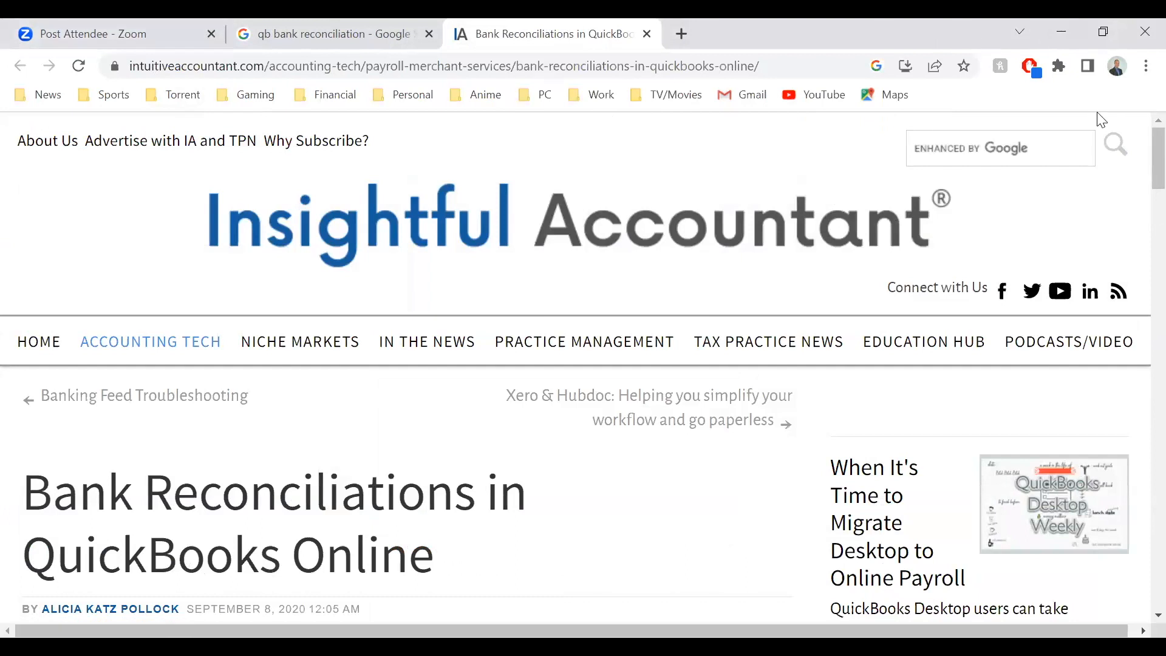
click(79, 65)
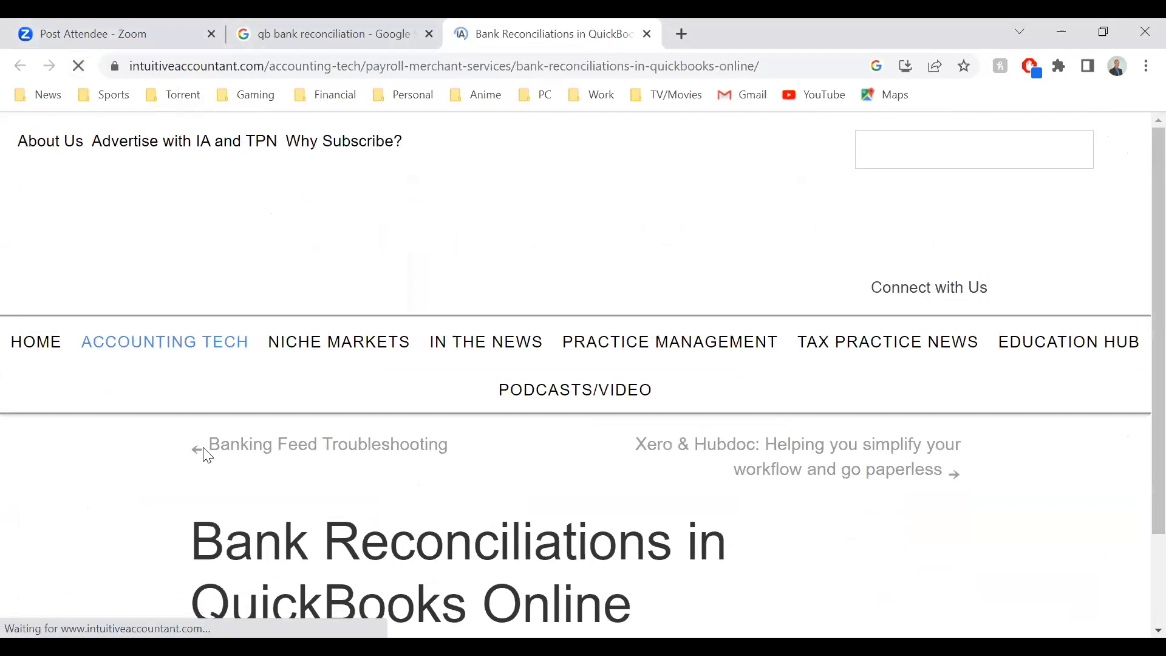
- Examine the article's example Reconcile screen for the Company Checking Account, including its balances, difference, and cleared transactions
scroll(18, 595, down, 4)
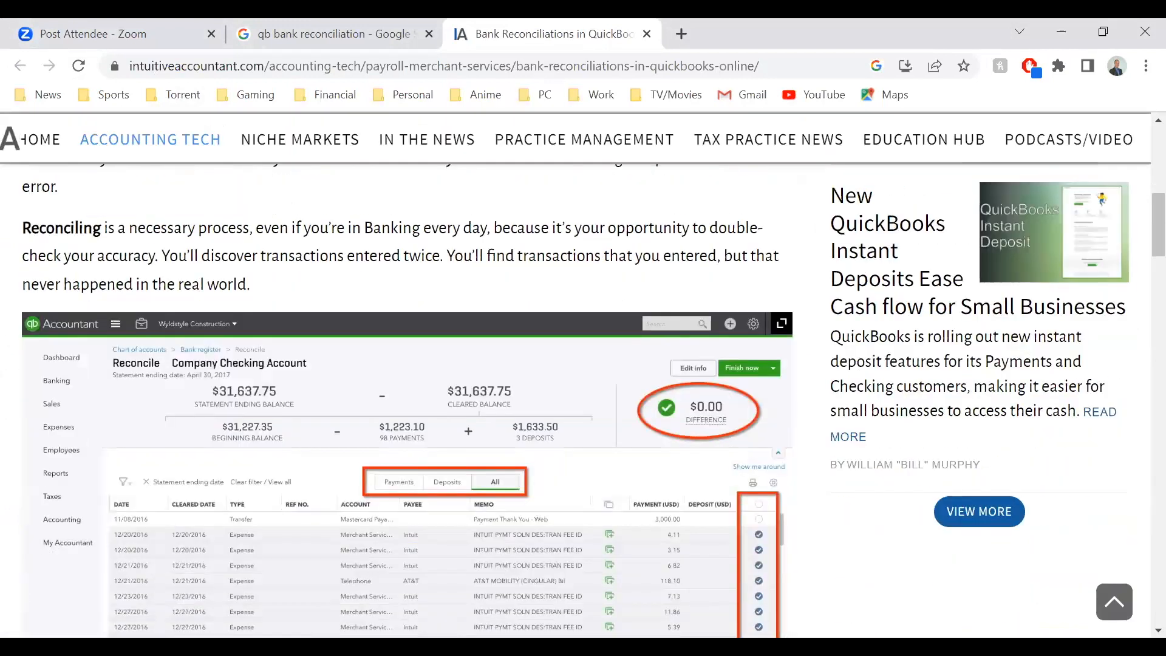
scroll(289, 550, down, 3)
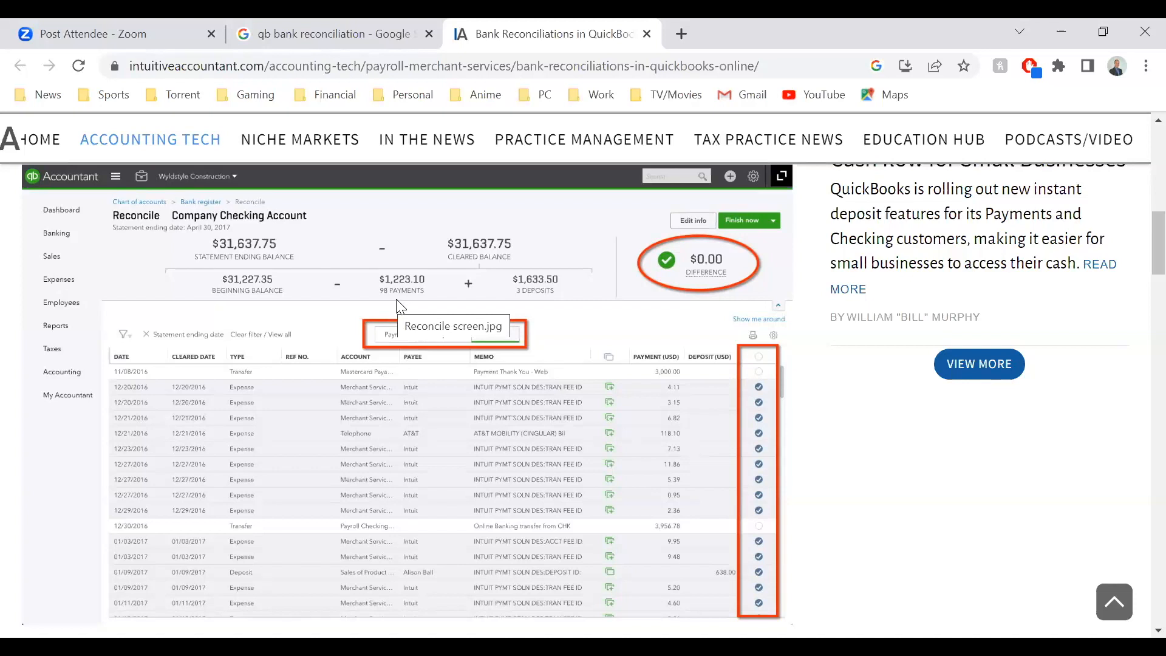
scroll(398, 307, down, 1)
scroll(396, 299, up, 1)
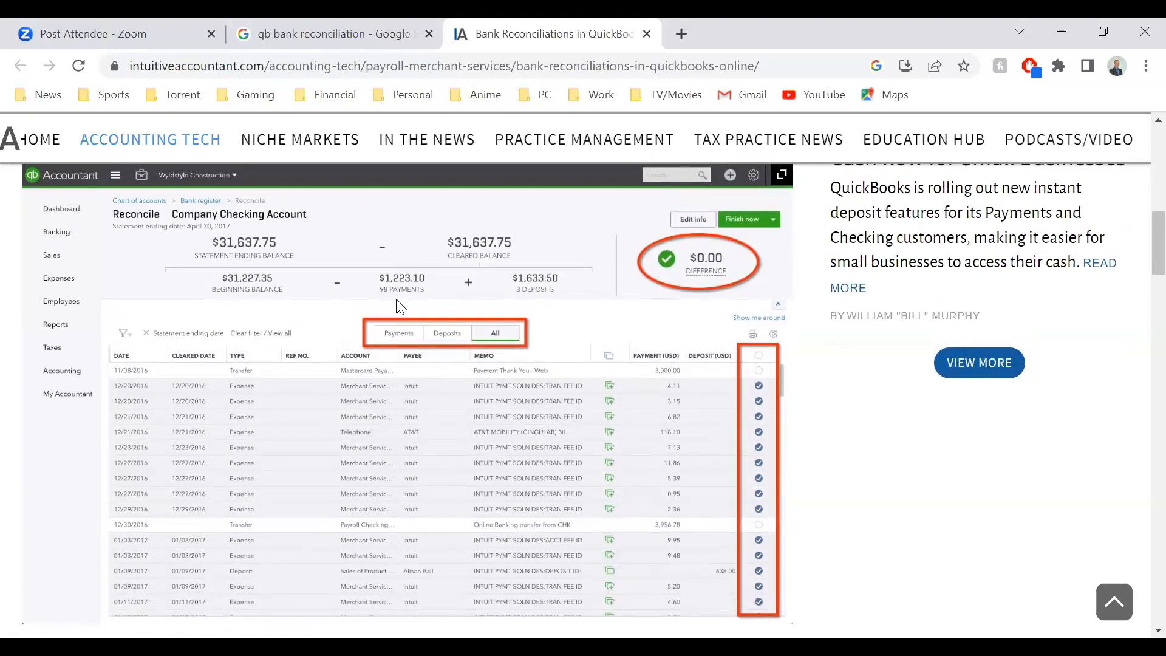
scroll(397, 301, down, 1)
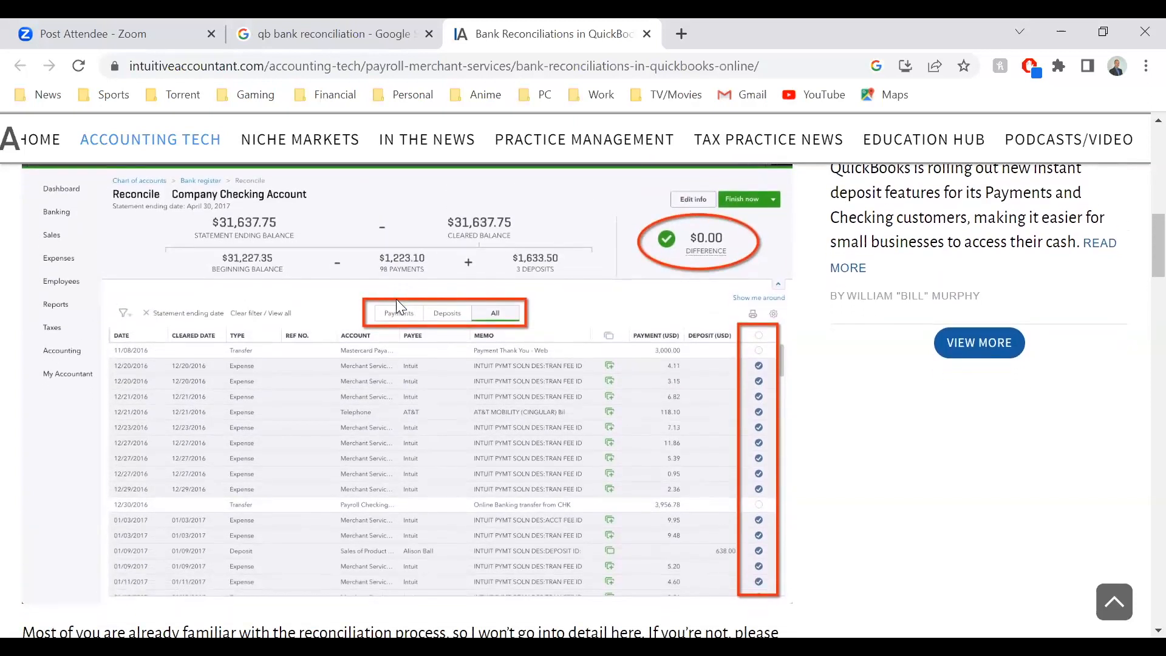